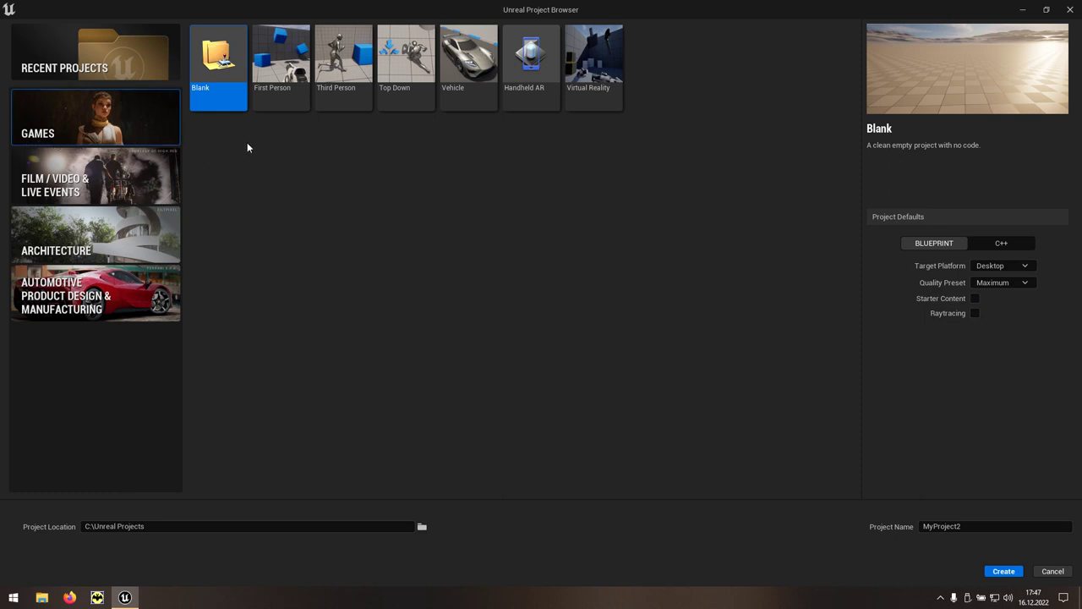
# Step: Pick the Third Person template, rename Project2 to MyHuman, and create the project
pyautogui.click(349, 100)
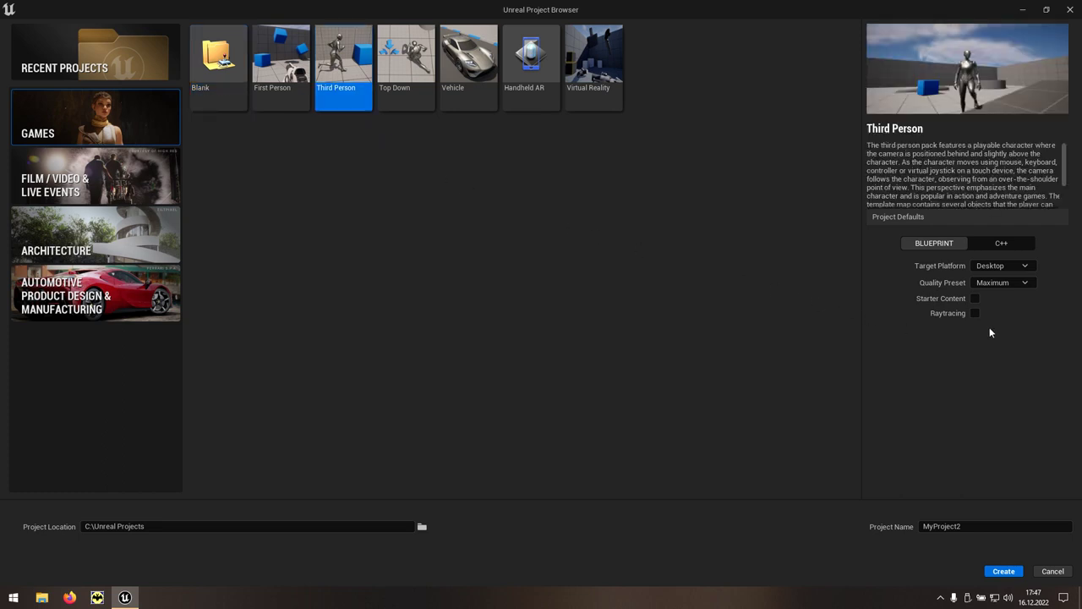
pyautogui.moveTo(976, 525); pyautogui.dragTo(934, 526)
pyautogui.write('Human')
pyautogui.click(1002, 572)
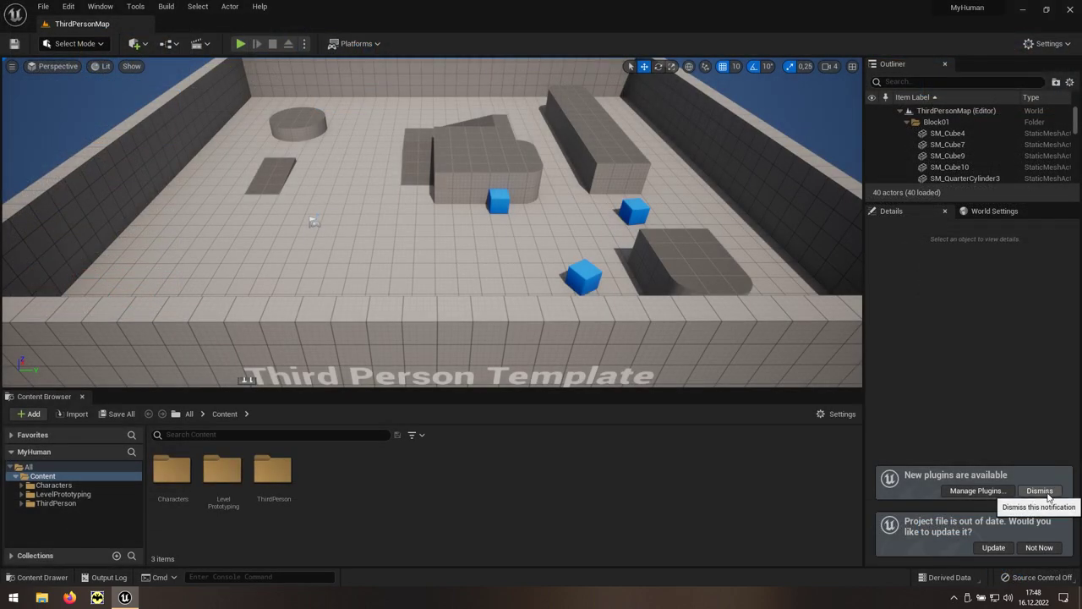
# Step: Dismiss the plugins notice, update the MyHuman project file, and launch Quixel Bridge from Quick Add
pyautogui.click(1035, 494)
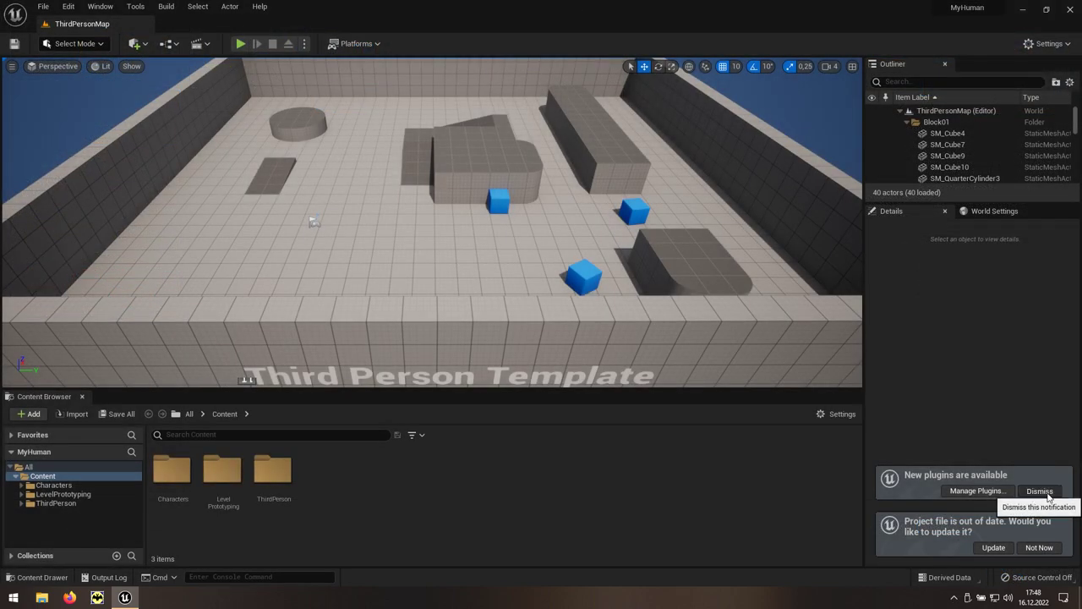
pyautogui.click(994, 548)
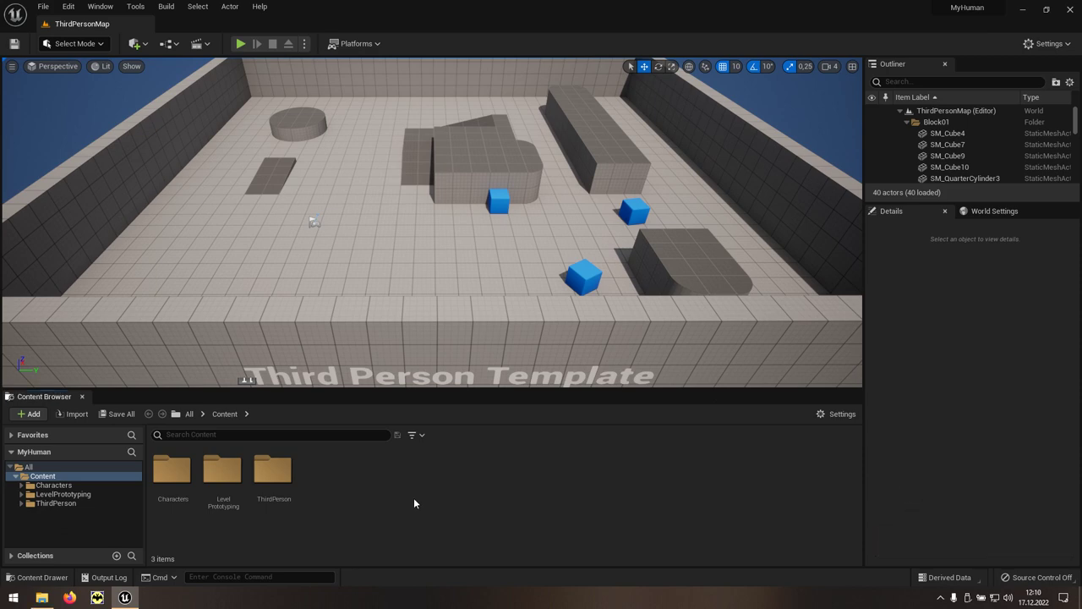
pyautogui.click(146, 47)
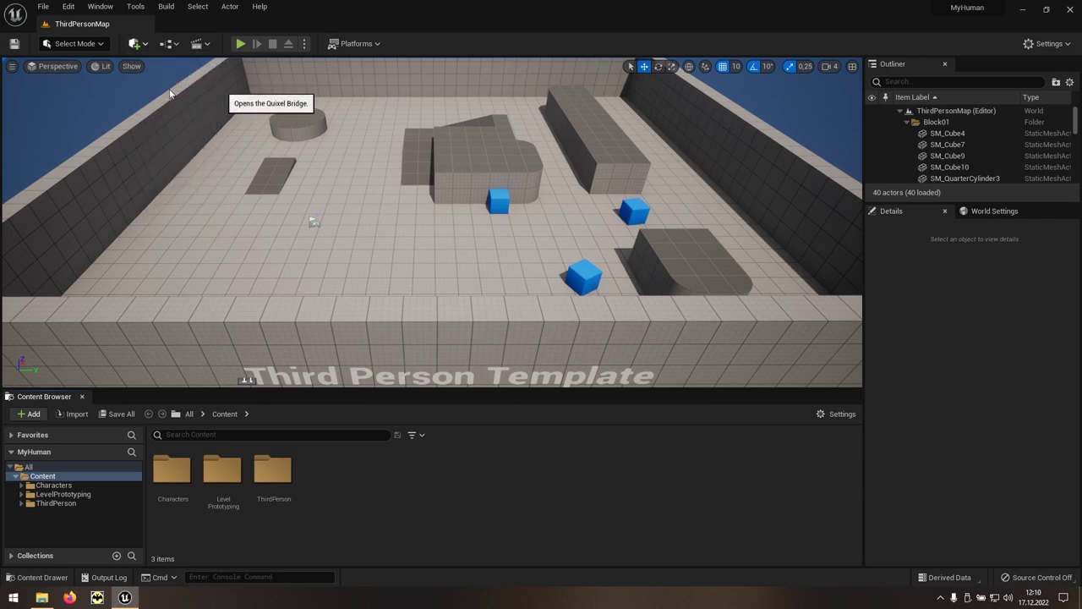
pyautogui.click(170, 89)
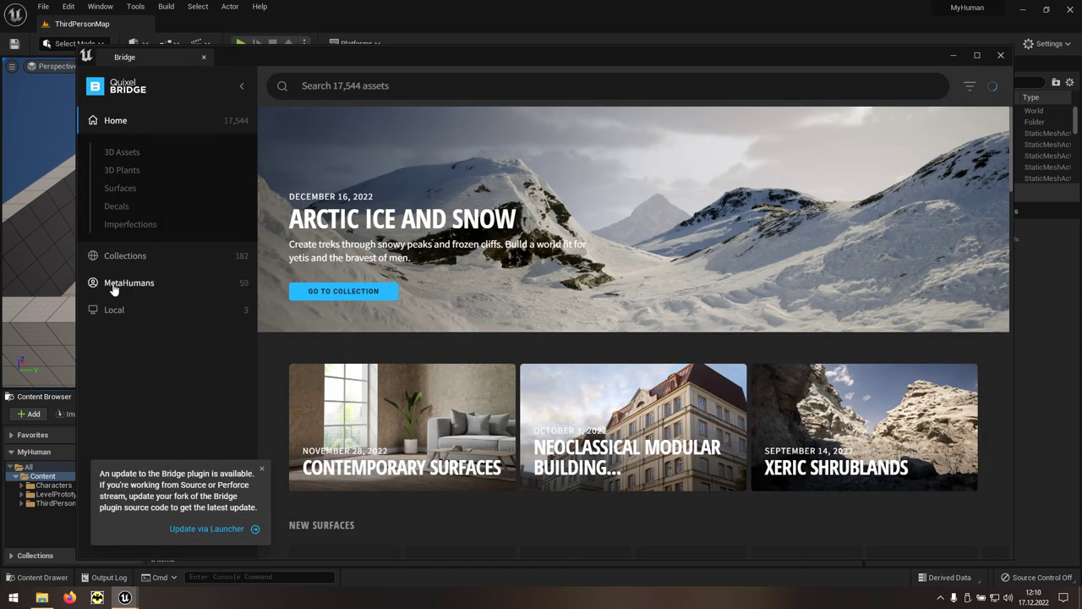
# Step: From My MetaHumans, download the bearded MetaHuman at Medium Quality and add it to MyHuman
pyautogui.click(146, 285)
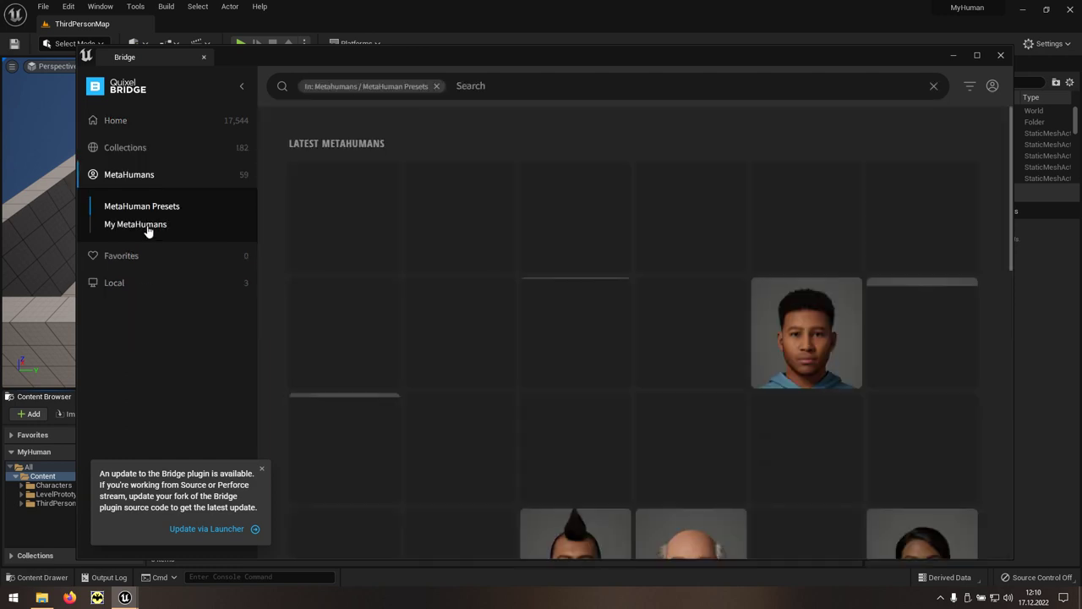
pyautogui.click(112, 231)
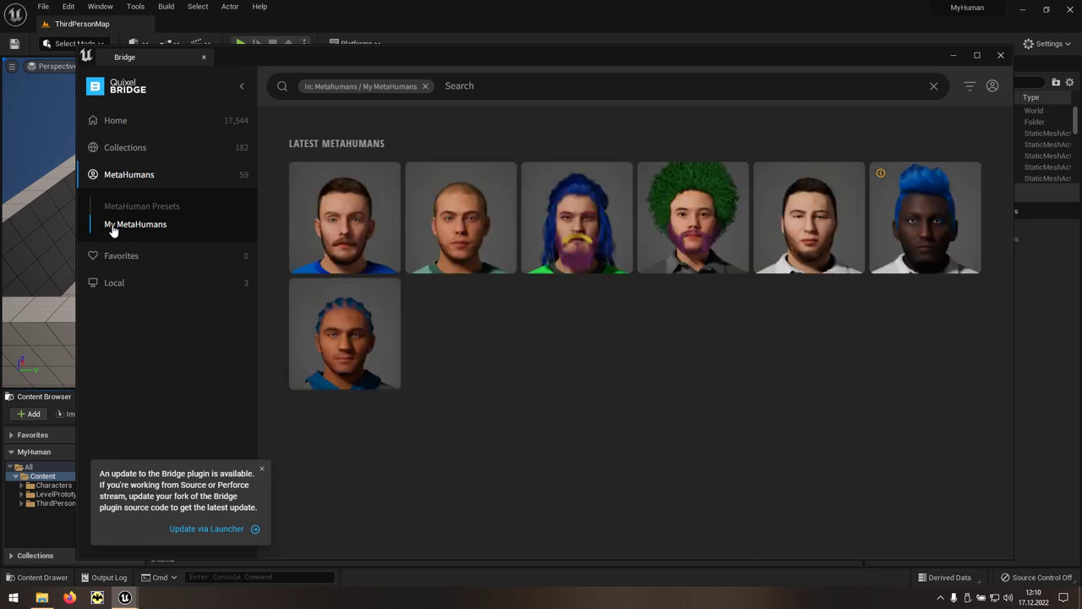
pyautogui.click(343, 238)
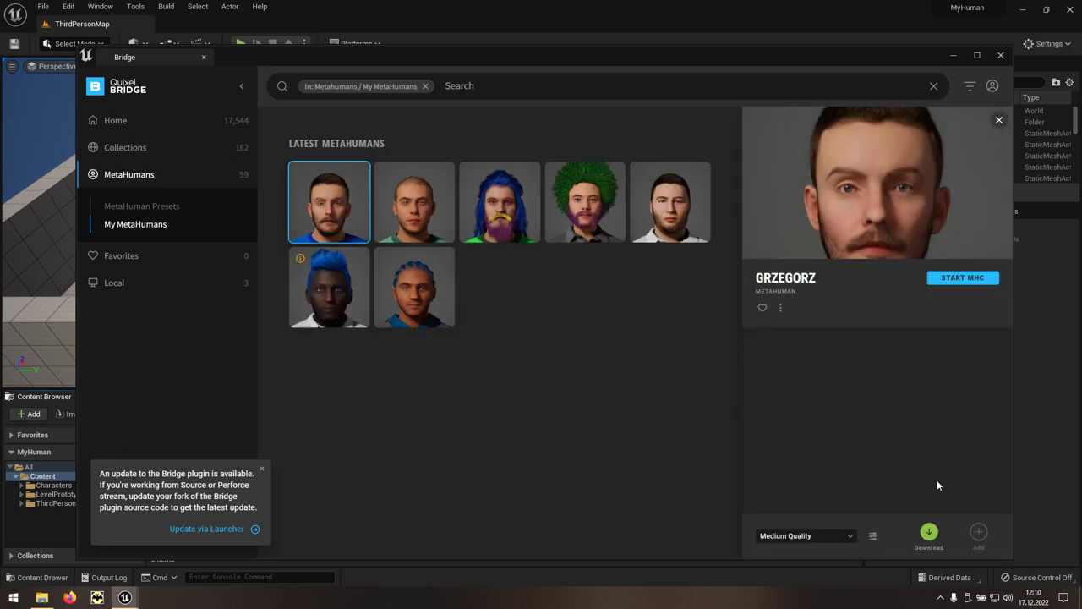
pyautogui.click(930, 532)
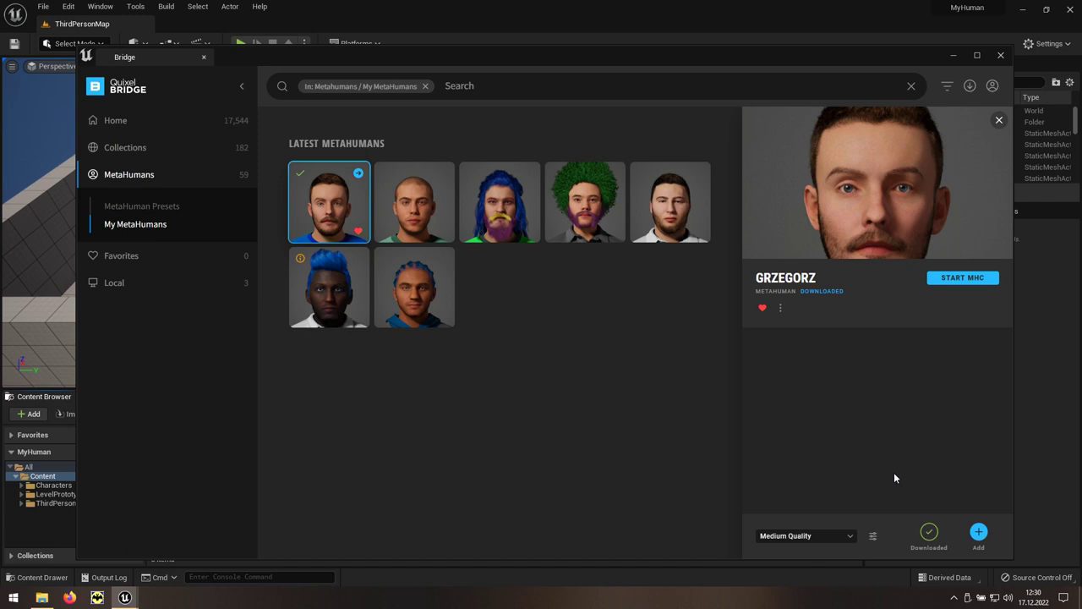
pyautogui.click(979, 533)
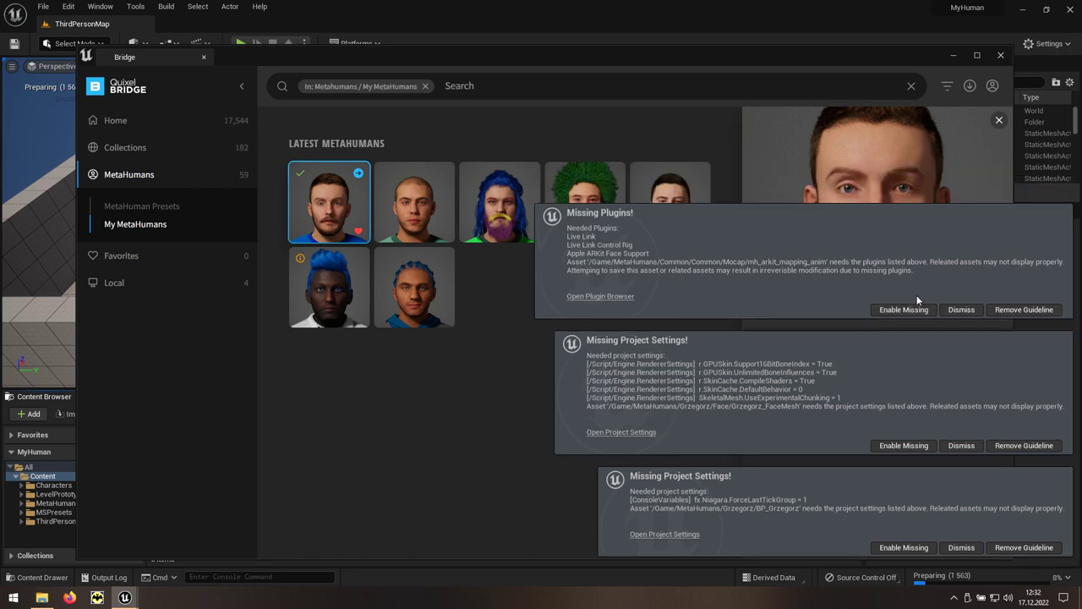
# Step: Enable the missing plugins plus face mesh and Niagara project settings, then close Bridge
pyautogui.click(916, 311)
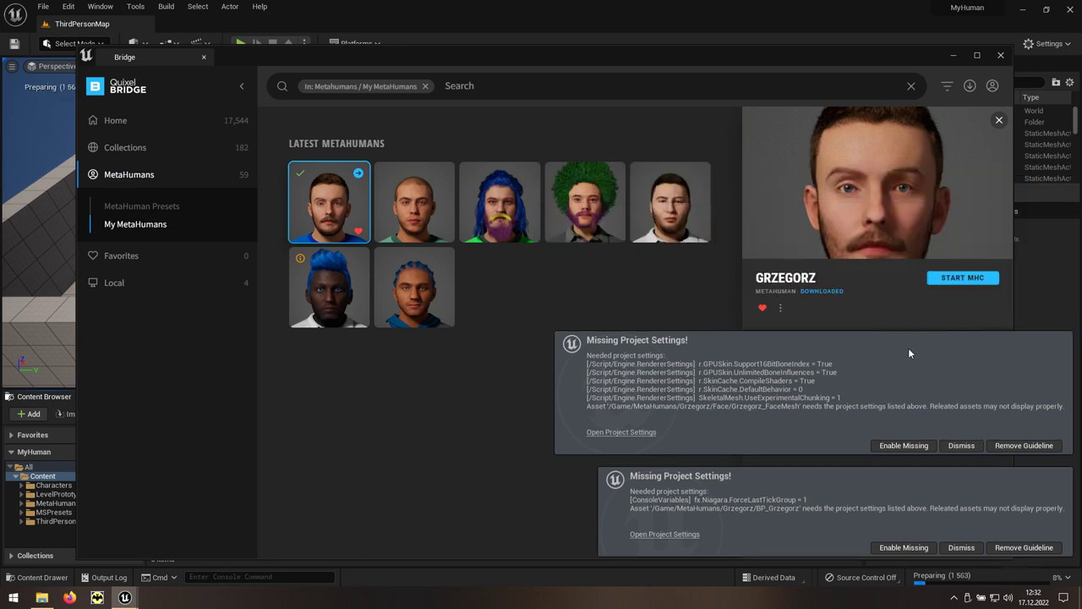
pyautogui.click(899, 452)
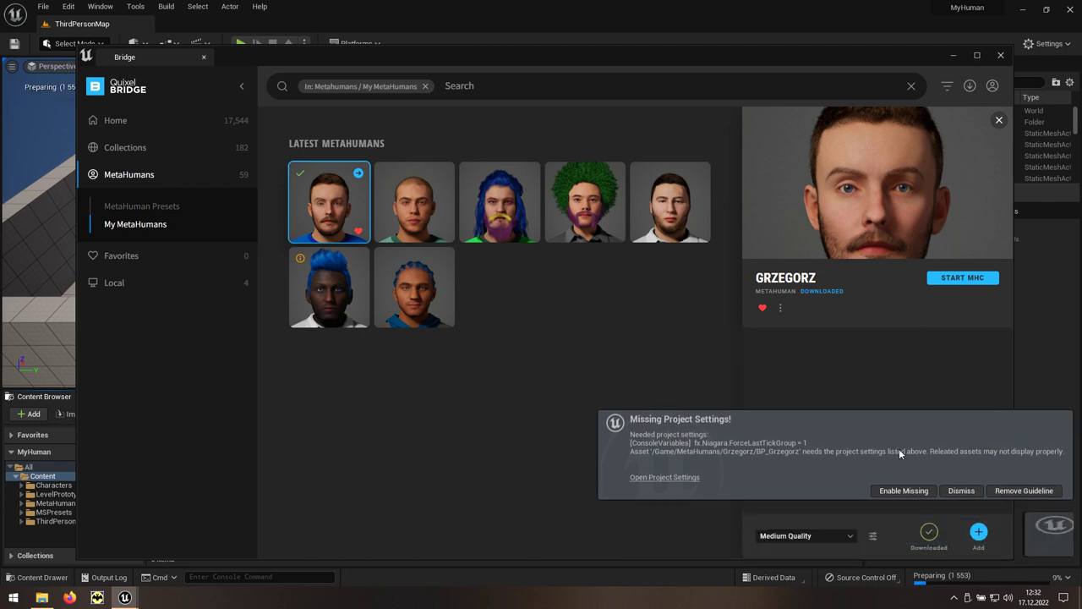
pyautogui.click(903, 494)
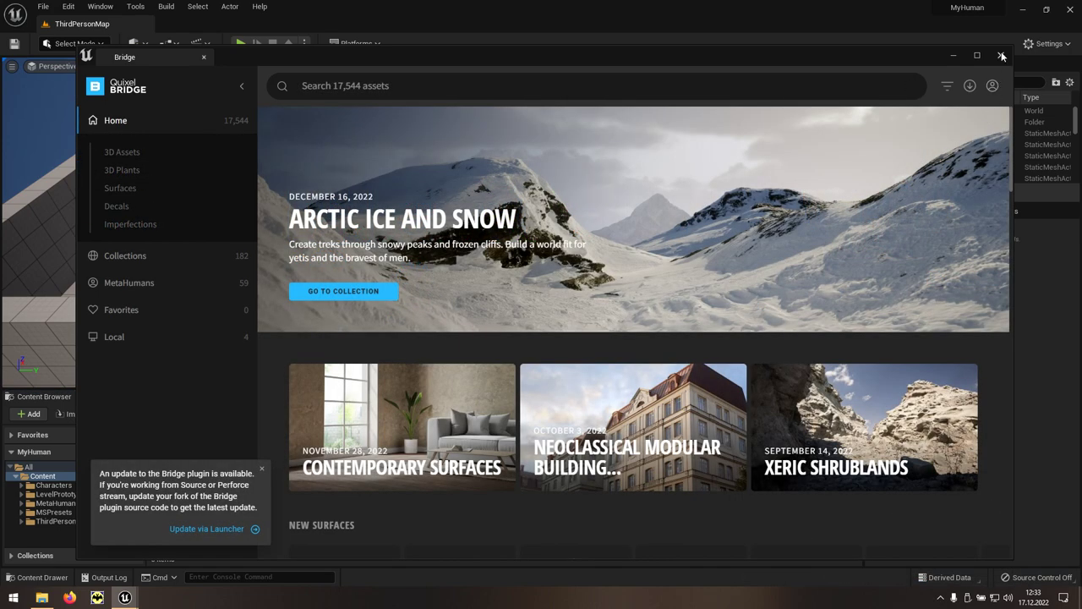
pyautogui.click(1002, 55)
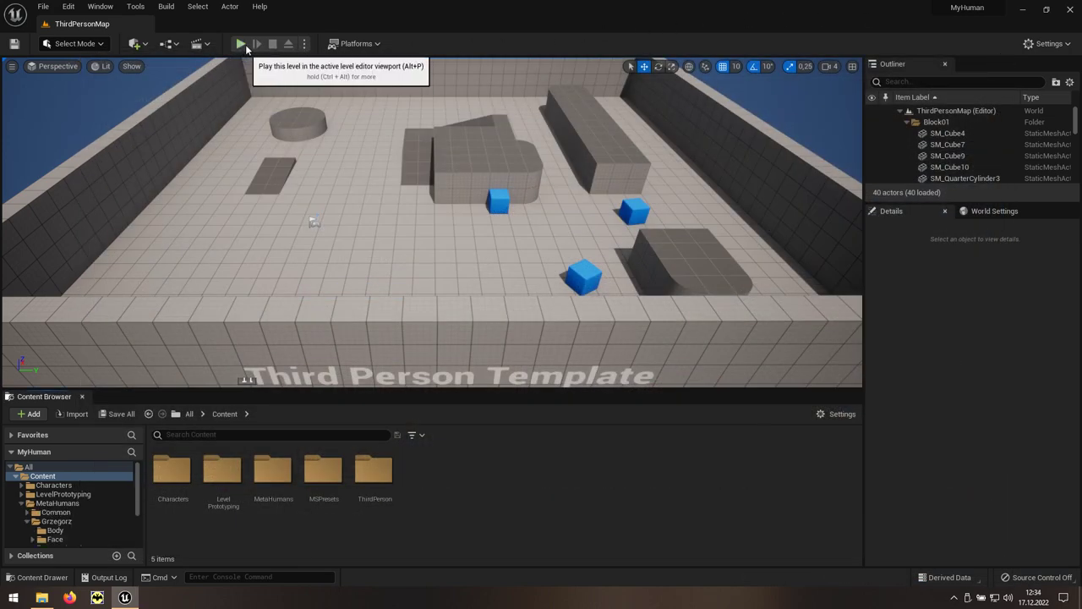
pyautogui.hotkey('alt', 'p')
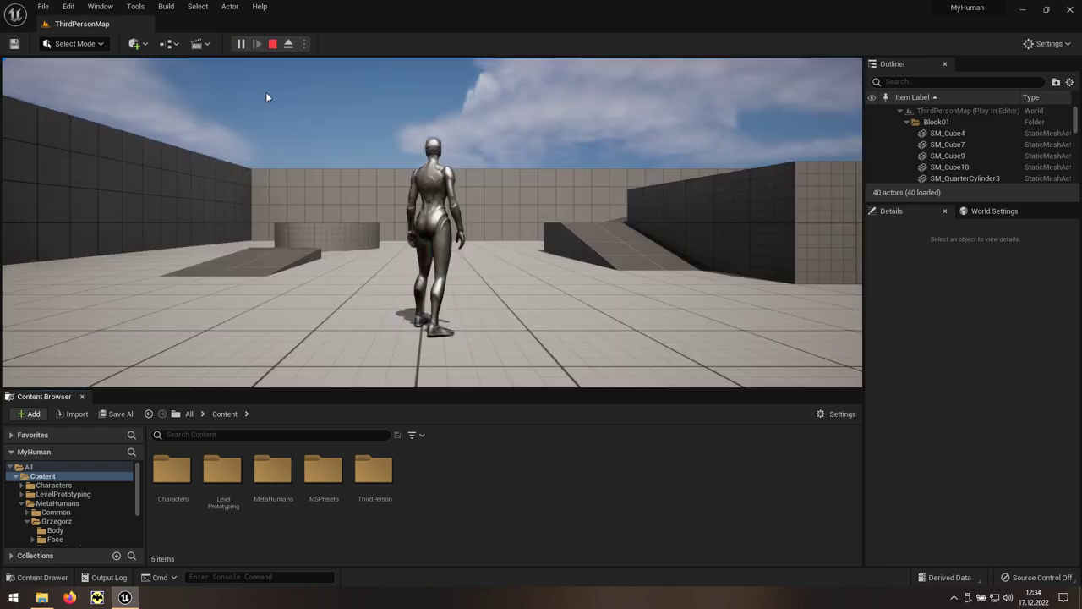
pyautogui.press('w')
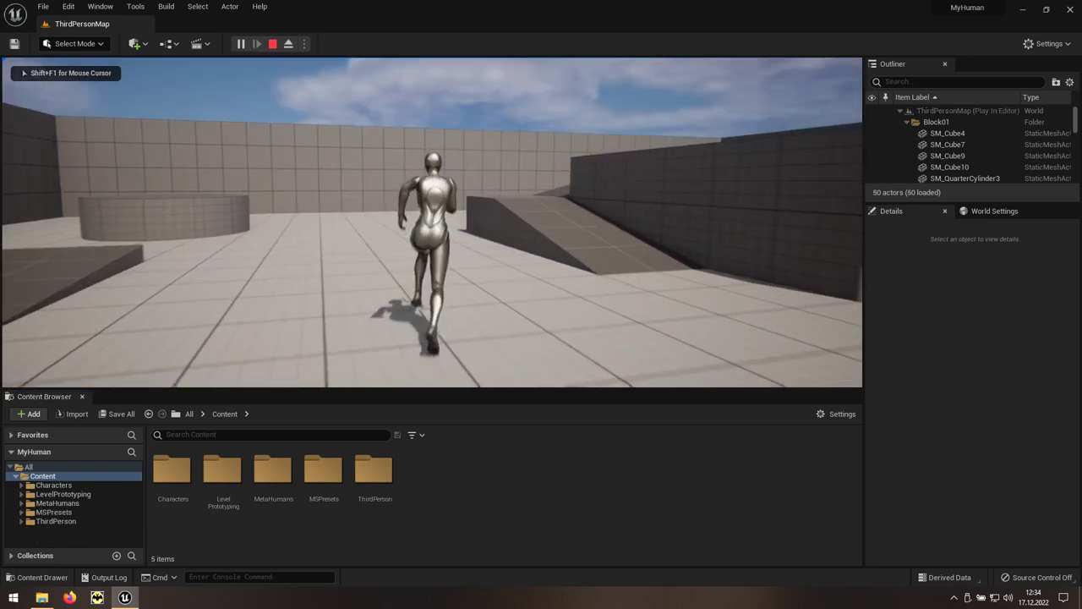
pyautogui.press('s')
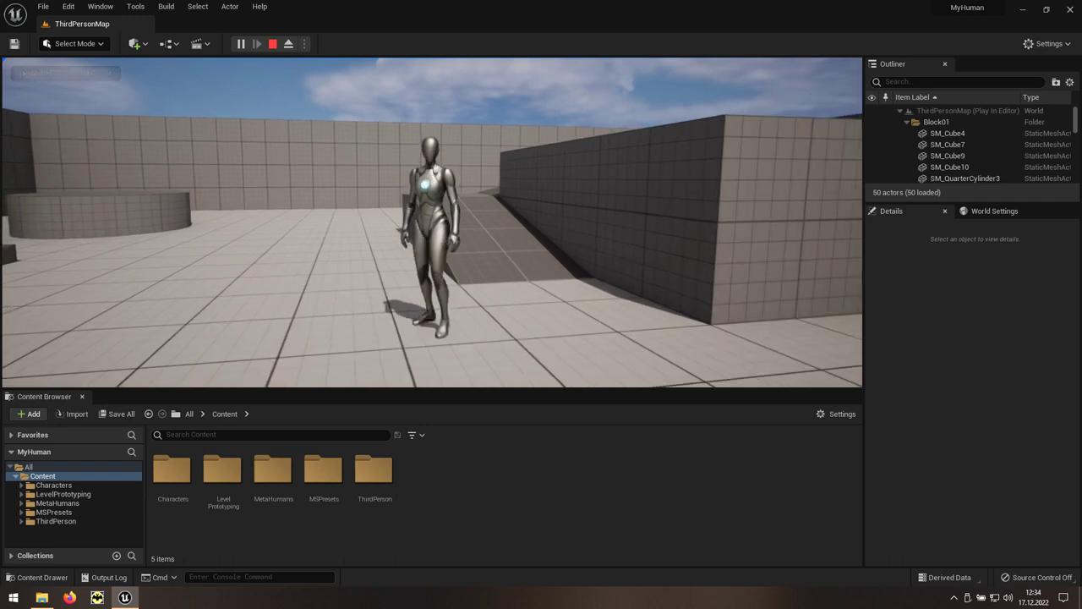
pyautogui.press('space')
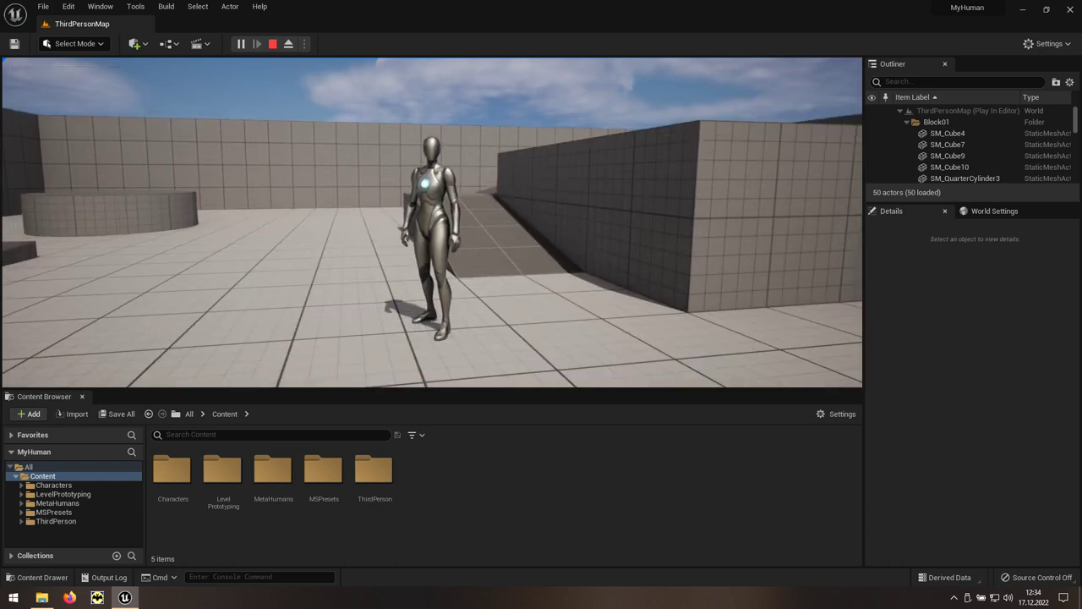
pyautogui.press('Escape')
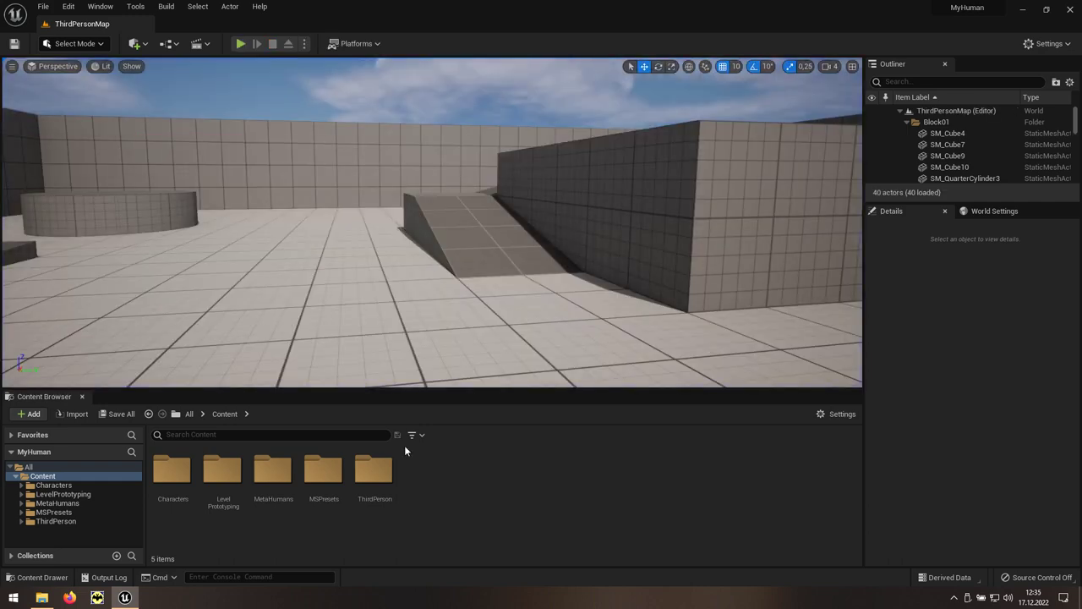
# Step: Open BP_ThirdPersonCharacter from ThirdPerson > Blueprints, inspect its Mesh component in Viewport, then minimize it
pyautogui.doubleClick(372, 507)
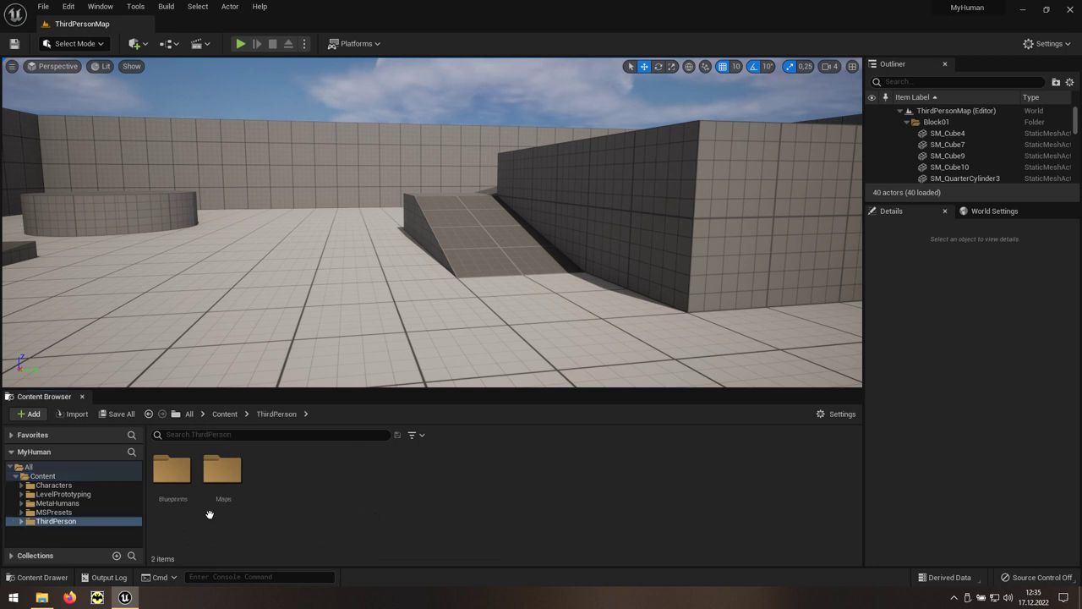
pyautogui.doubleClick(170, 508)
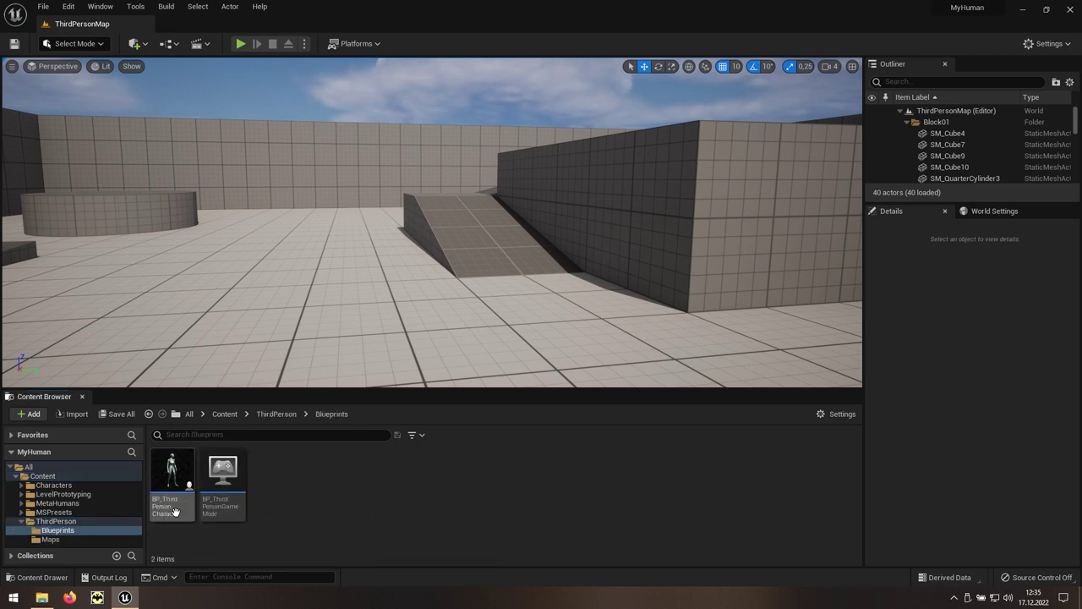
pyautogui.doubleClick(174, 511)
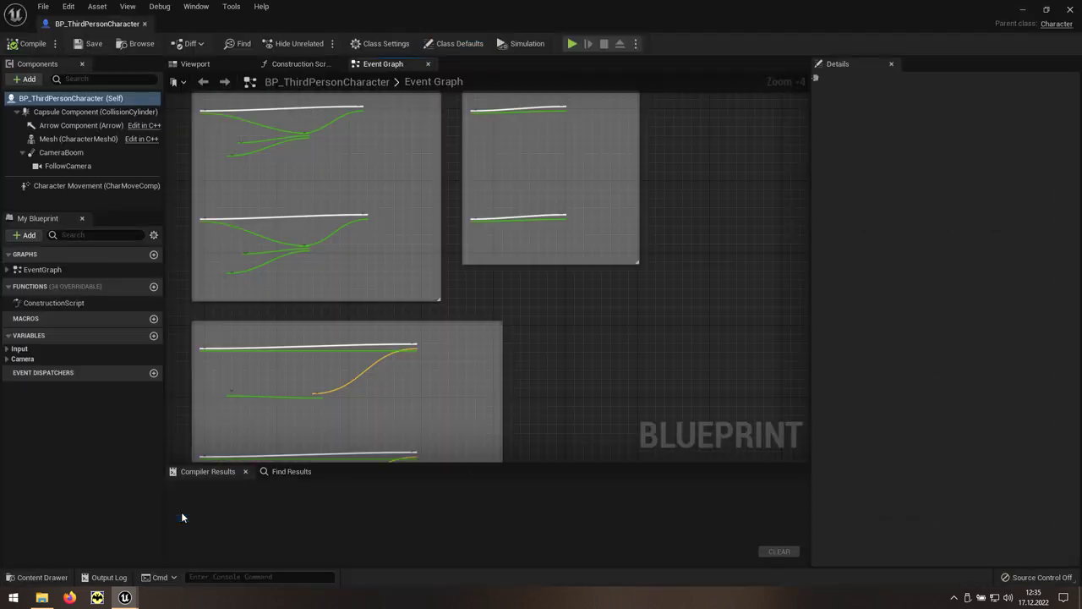
pyautogui.click(194, 65)
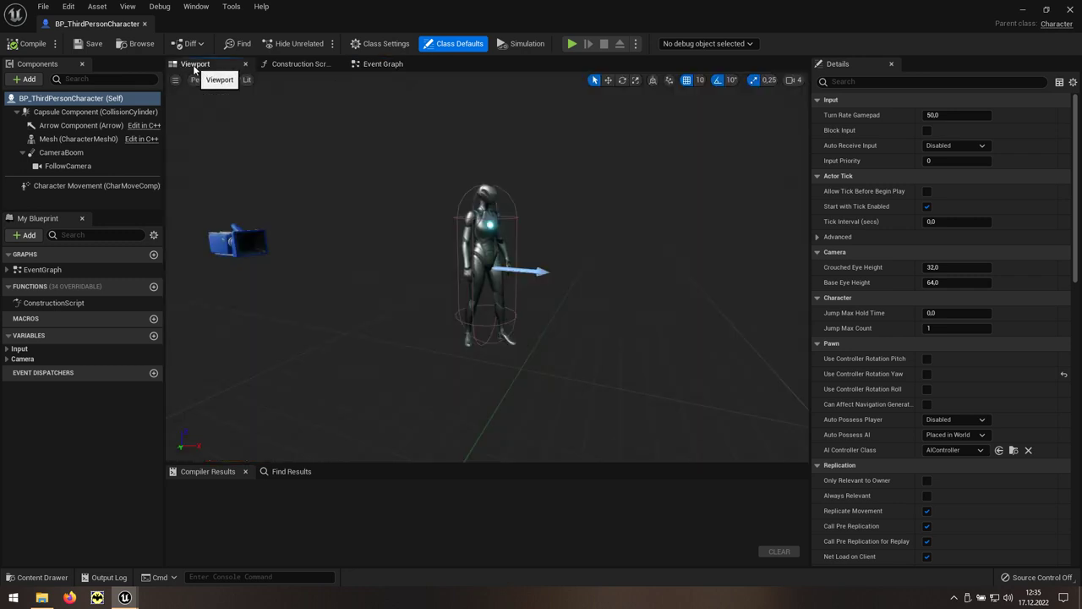
pyautogui.click(484, 245)
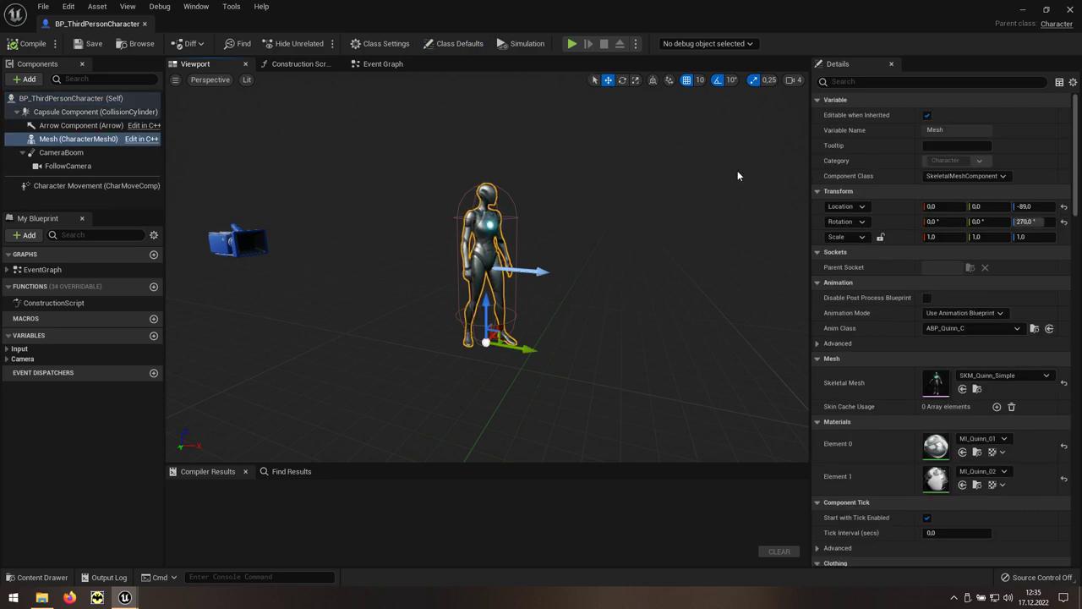
pyautogui.click(1023, 12)
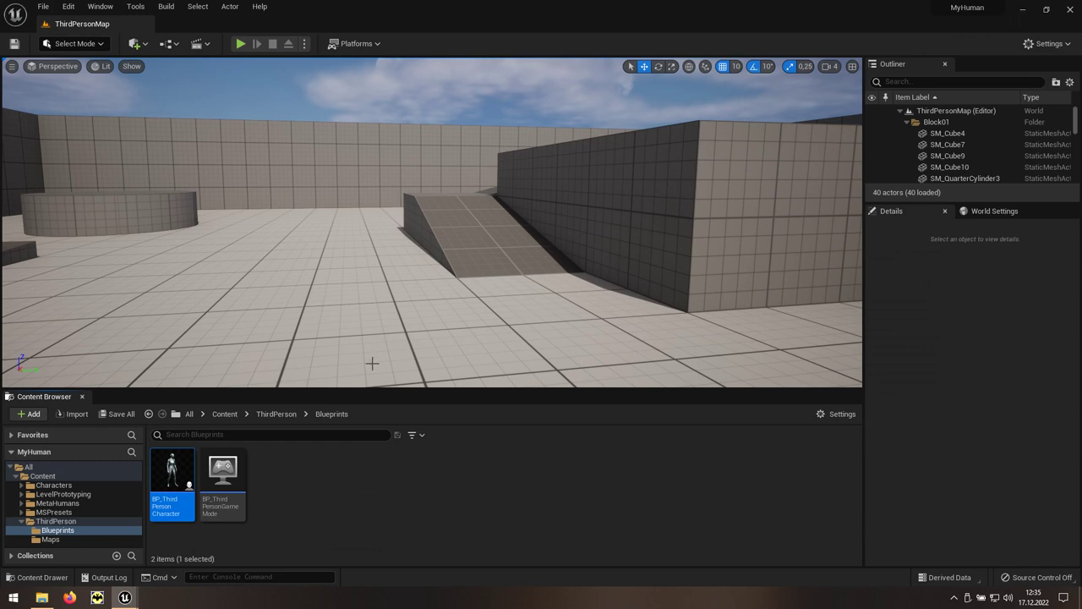
# Step: Go from Content into MetaHumans, the character's folder, and then its Male folder
pyautogui.click(224, 415)
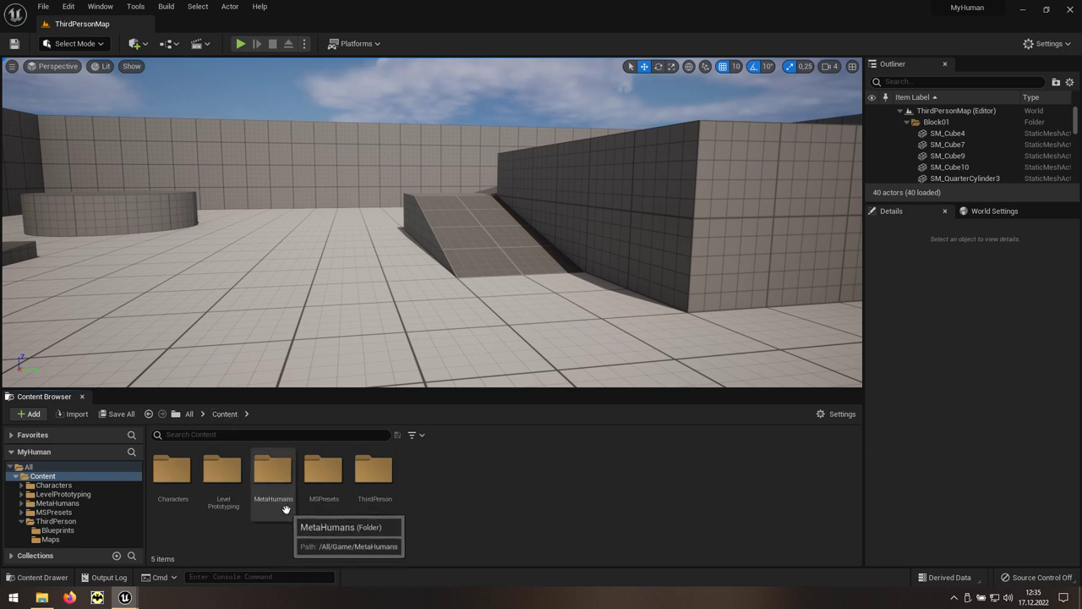
pyautogui.doubleClick(279, 474)
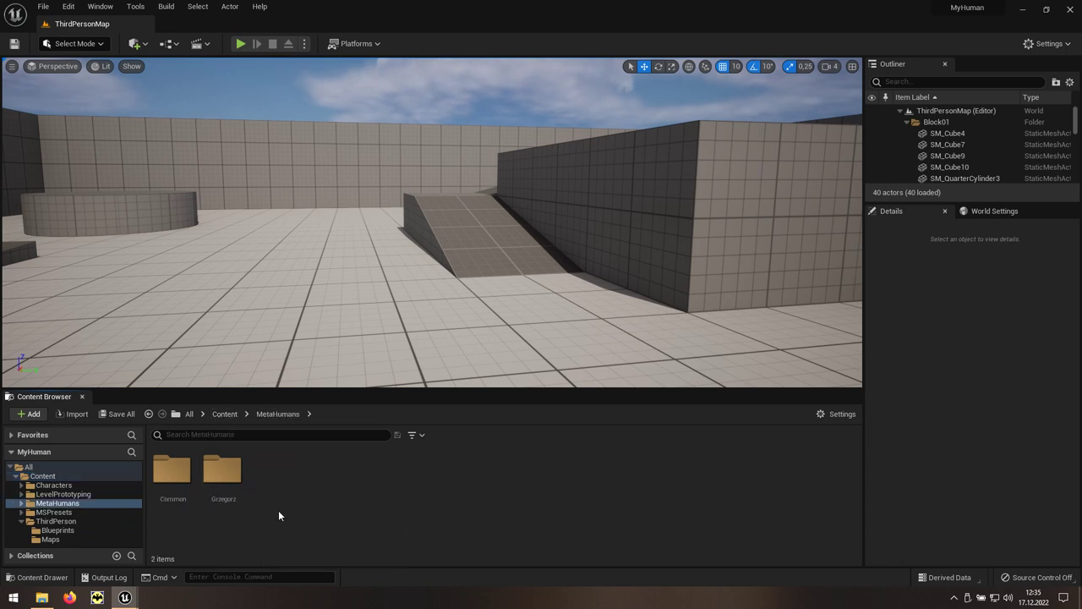
pyautogui.doubleClick(224, 505)
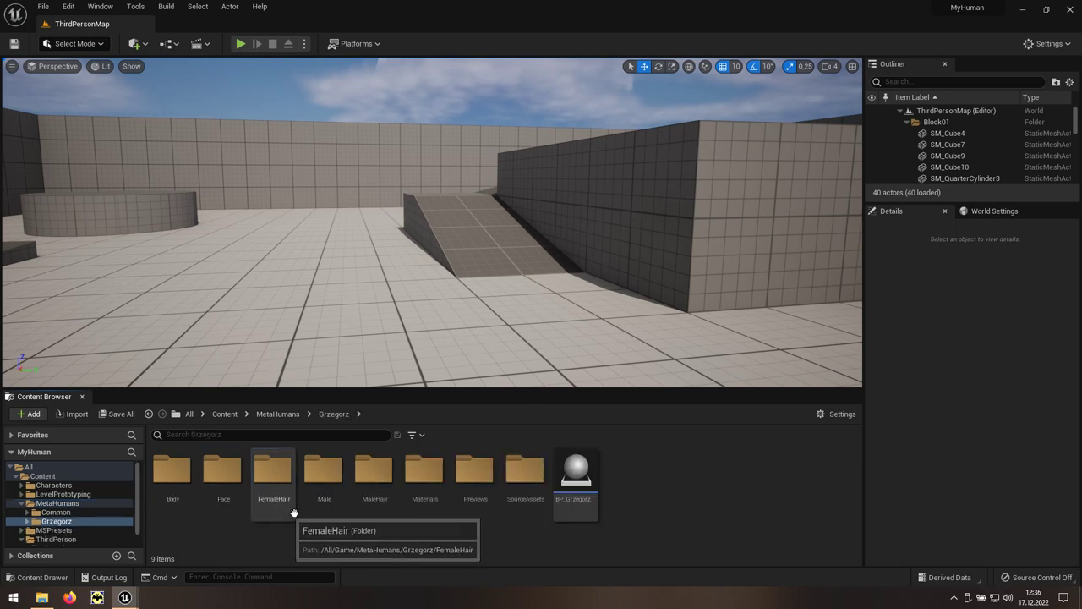
pyautogui.click(327, 513)
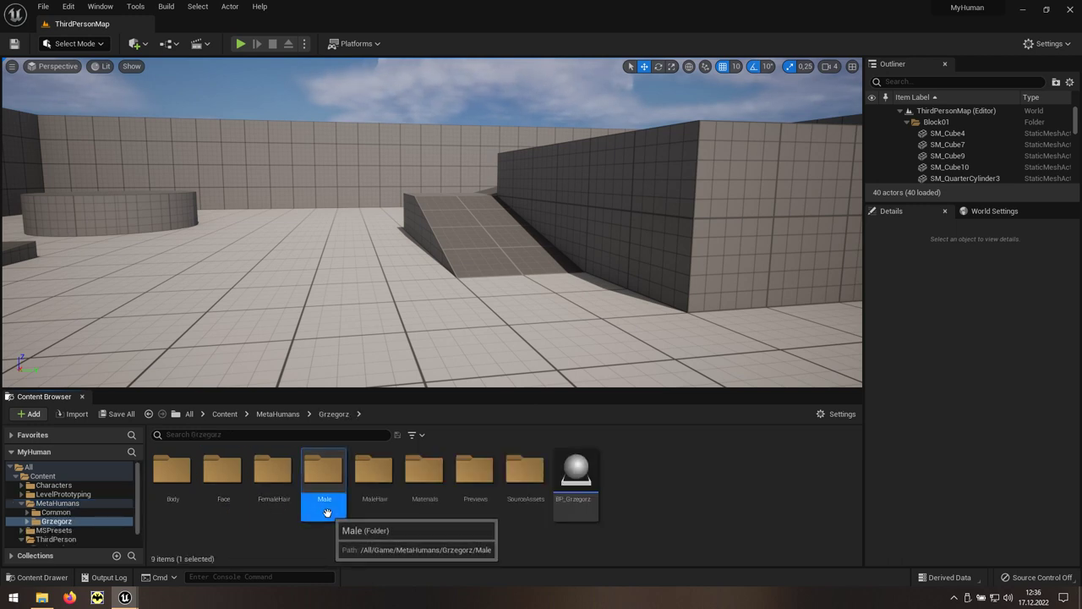
pyautogui.doubleClick(327, 513)
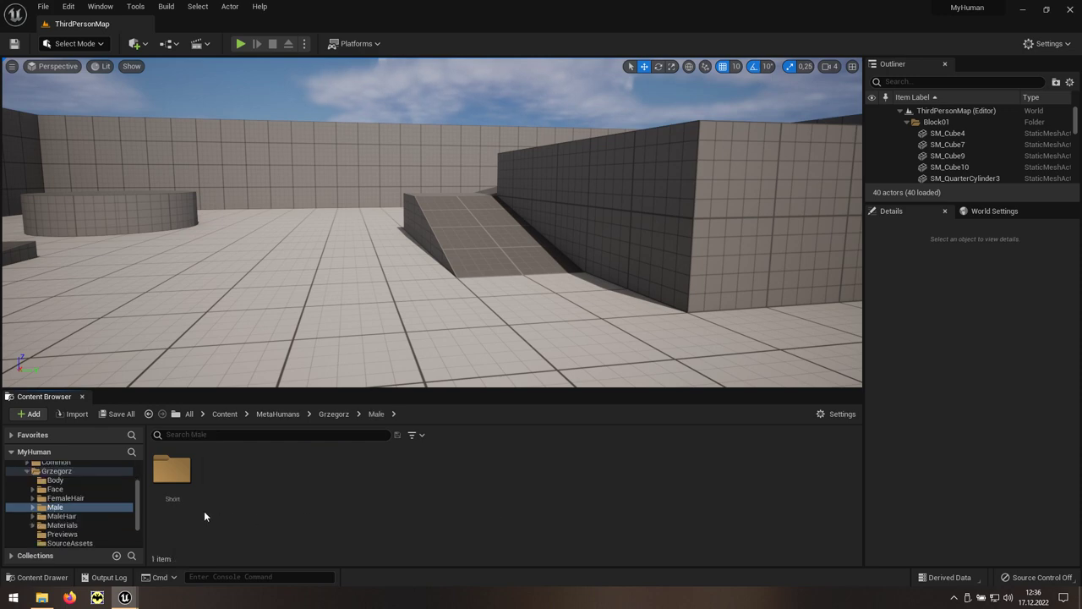
# Step: Drill into Short > NormalWeight > Body and open the m_srt_nrw_body mesh
pyautogui.click(179, 508)
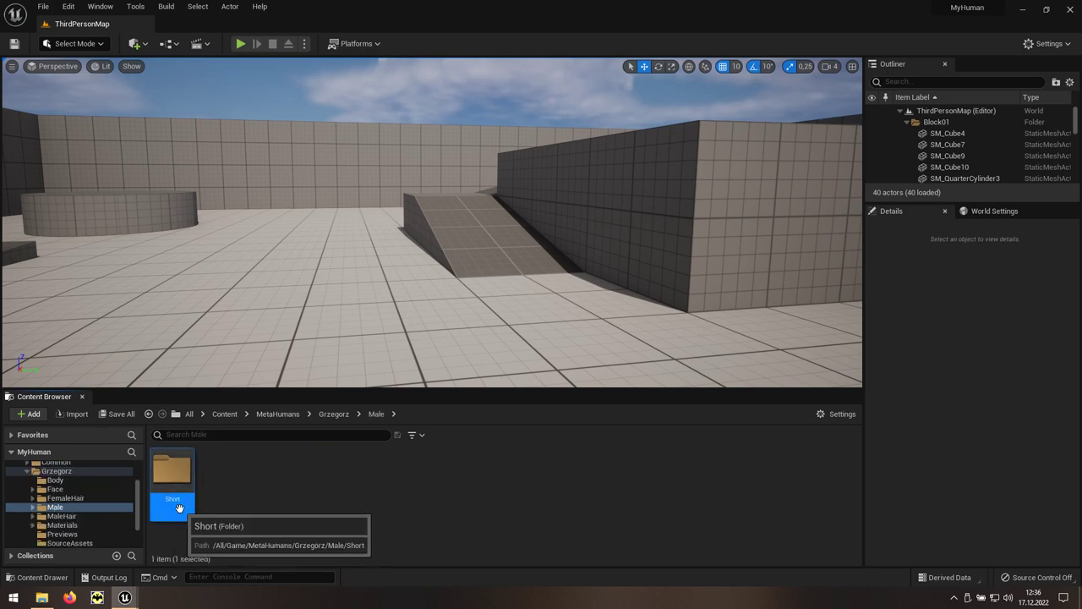
pyautogui.doubleClick(178, 507)
pyautogui.click(179, 507)
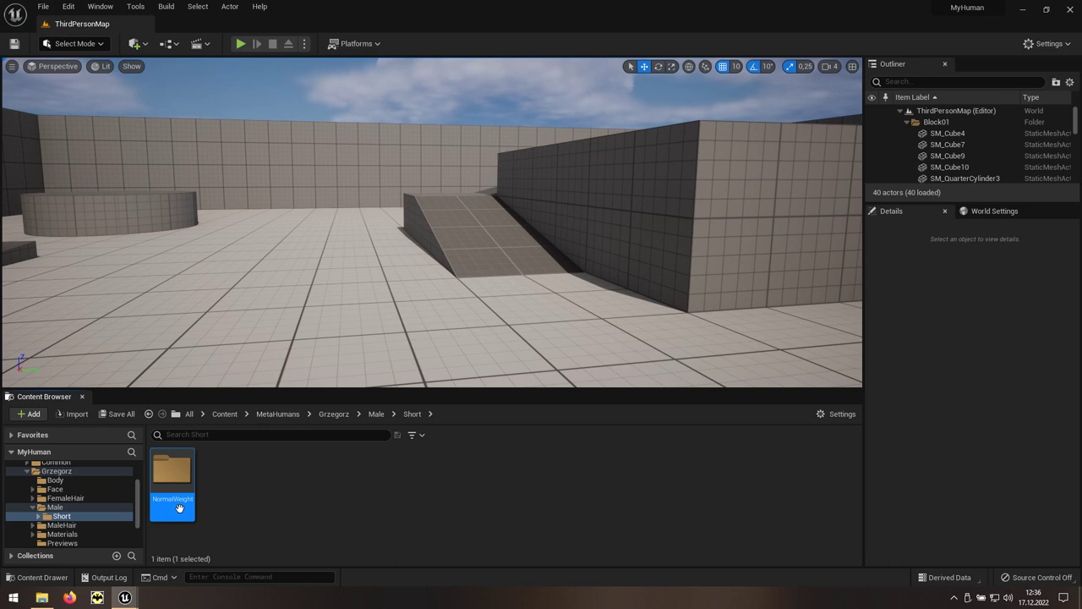
pyautogui.doubleClick(179, 507)
pyautogui.click(179, 508)
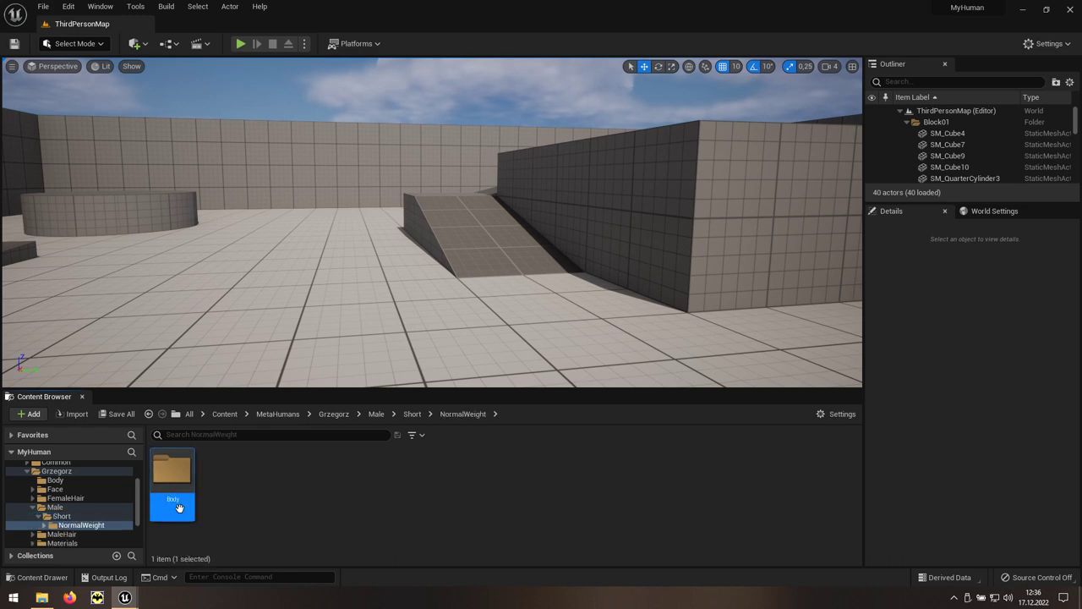
pyautogui.doubleClick(178, 508)
pyautogui.click(179, 507)
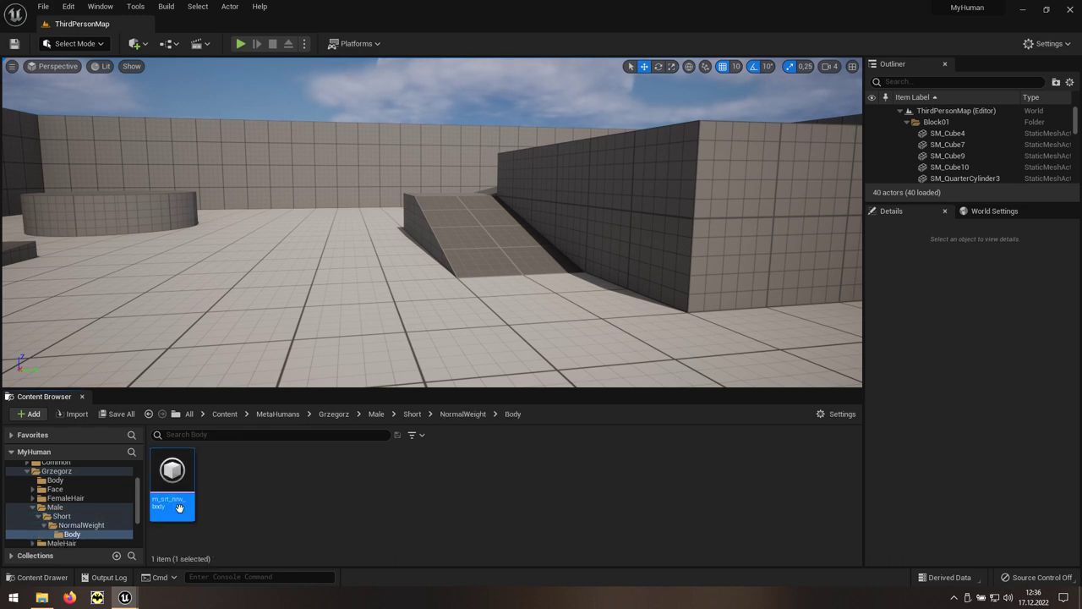
pyautogui.doubleClick(178, 508)
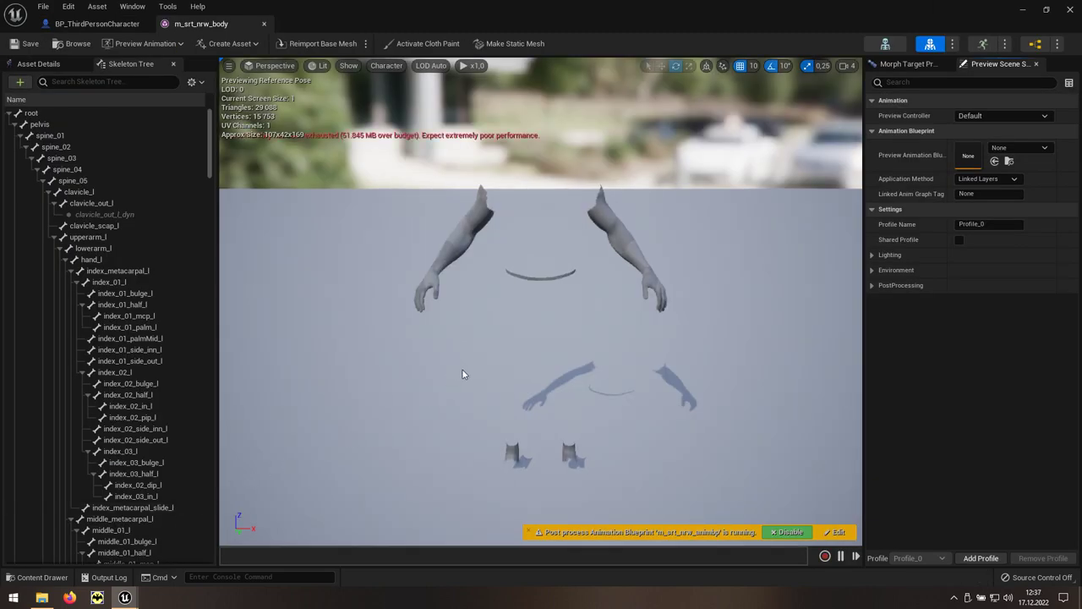
# Step: Orbit the m_srt_nrw_body preview to inspect it, then close the mesh editor
pyautogui.moveTo(541, 338); pyautogui.dragTo(508, 338)
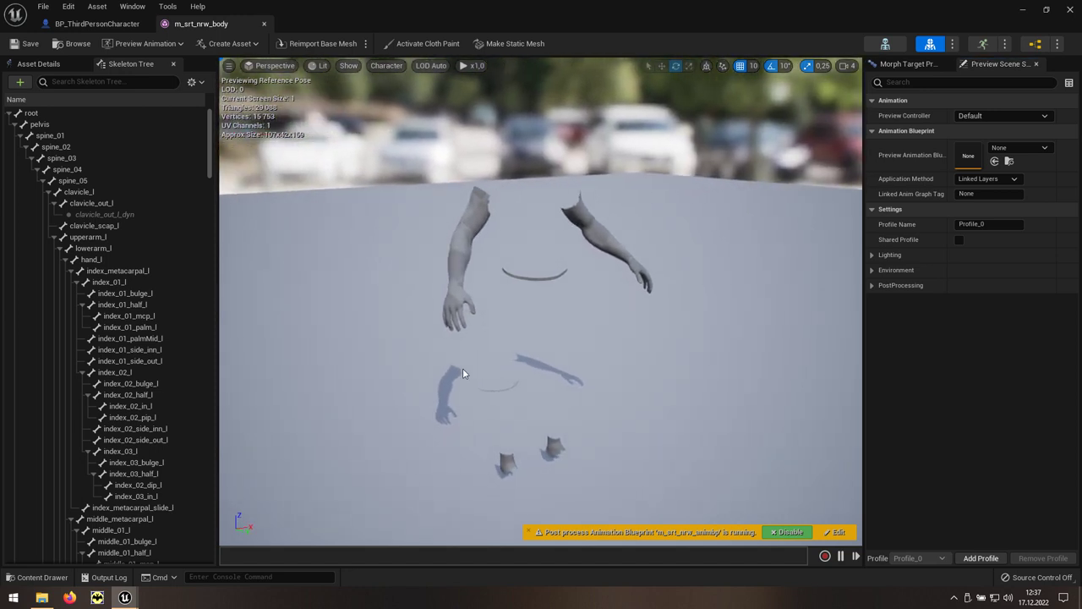
pyautogui.click(263, 24)
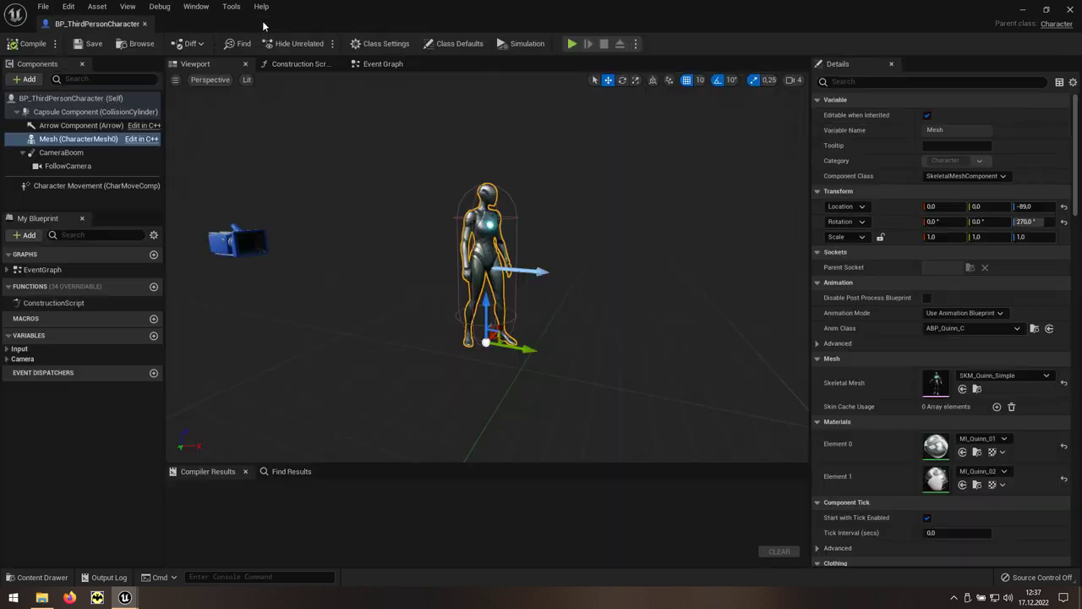
# Step: Set the Mesh component's Skeletal Mesh to m_srt_nrw_body, then return to the level editor
pyautogui.click(1048, 12)
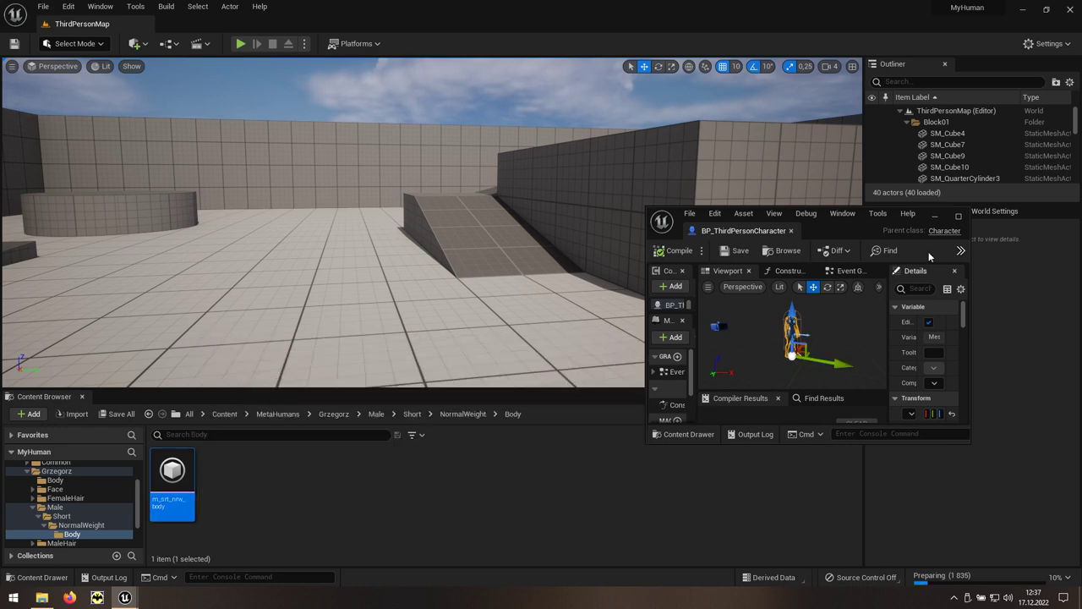
pyautogui.click(957, 217)
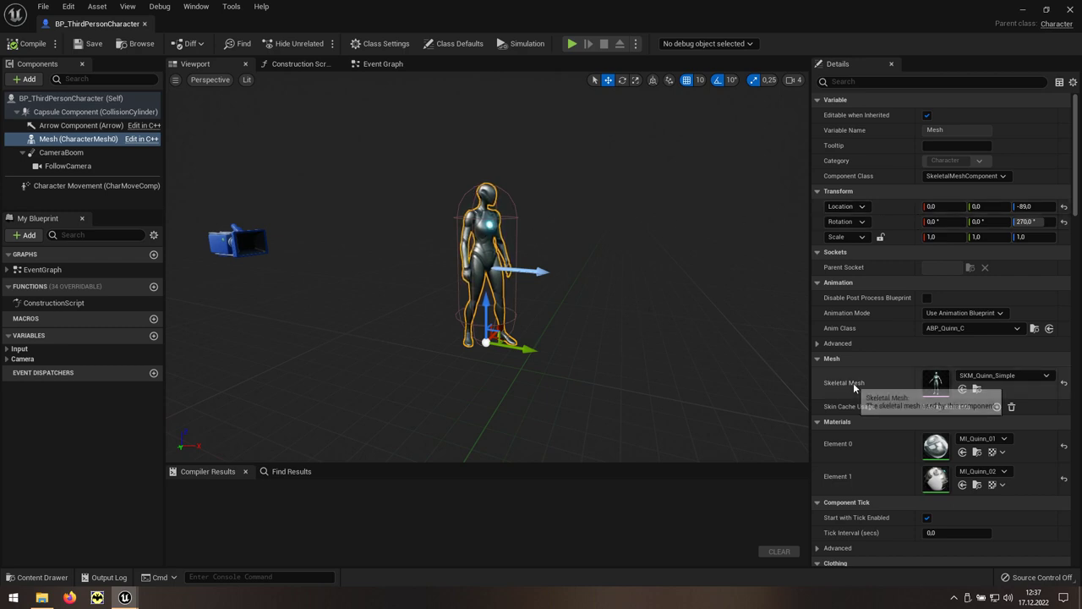
pyautogui.click(963, 389)
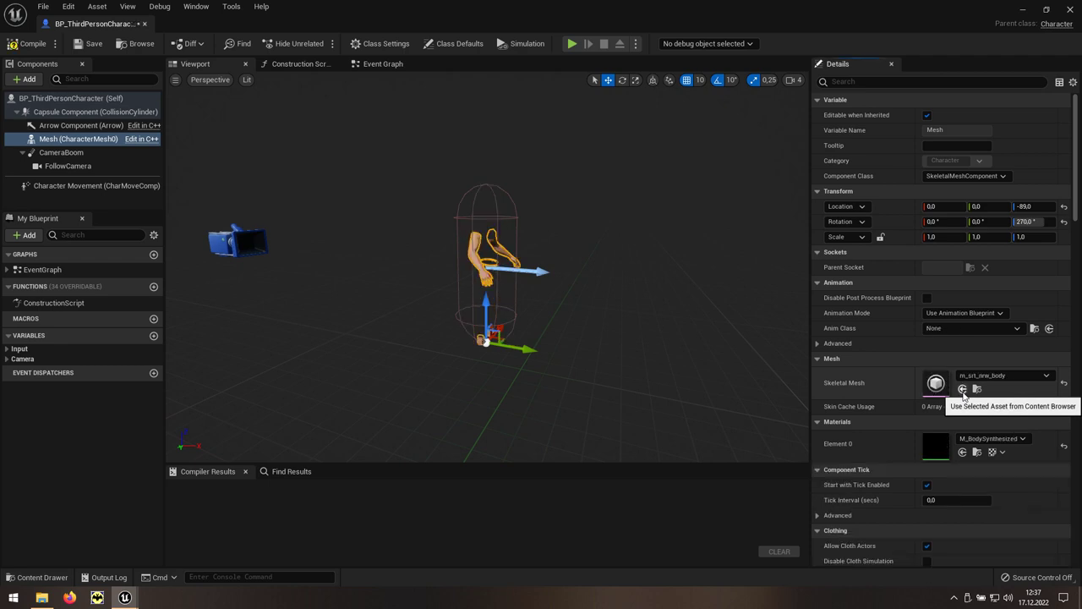
pyautogui.scroll(3, 508, 291)
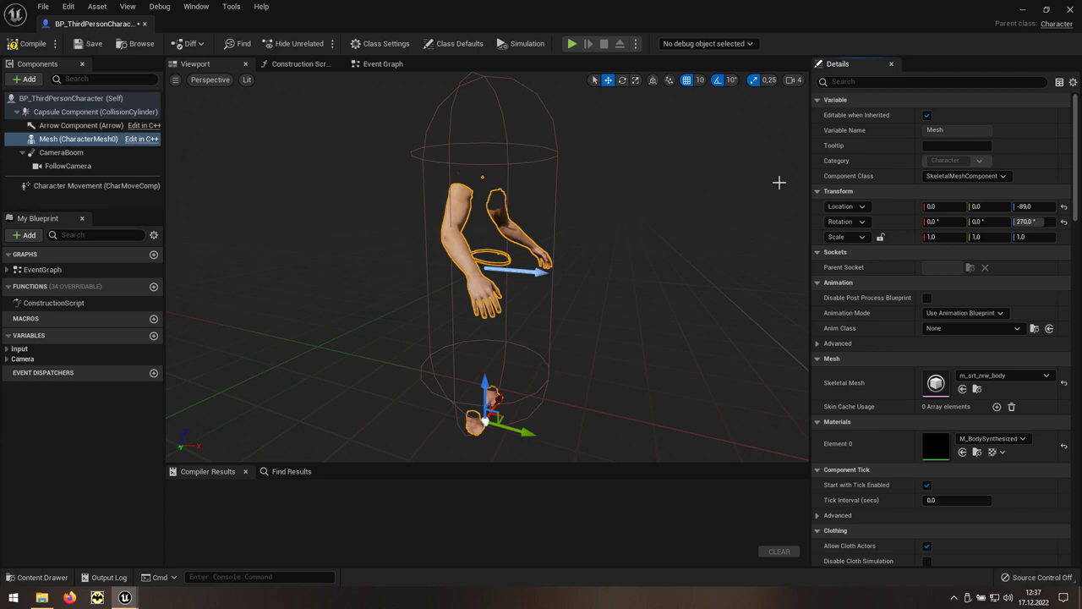
pyautogui.click(1021, 9)
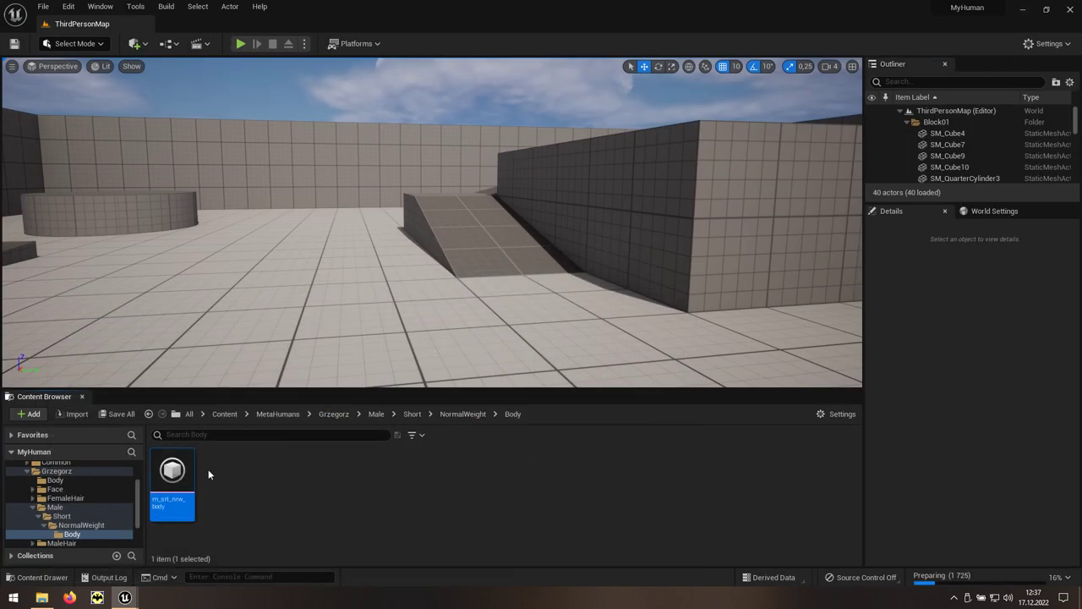
pyautogui.rightClick(179, 472)
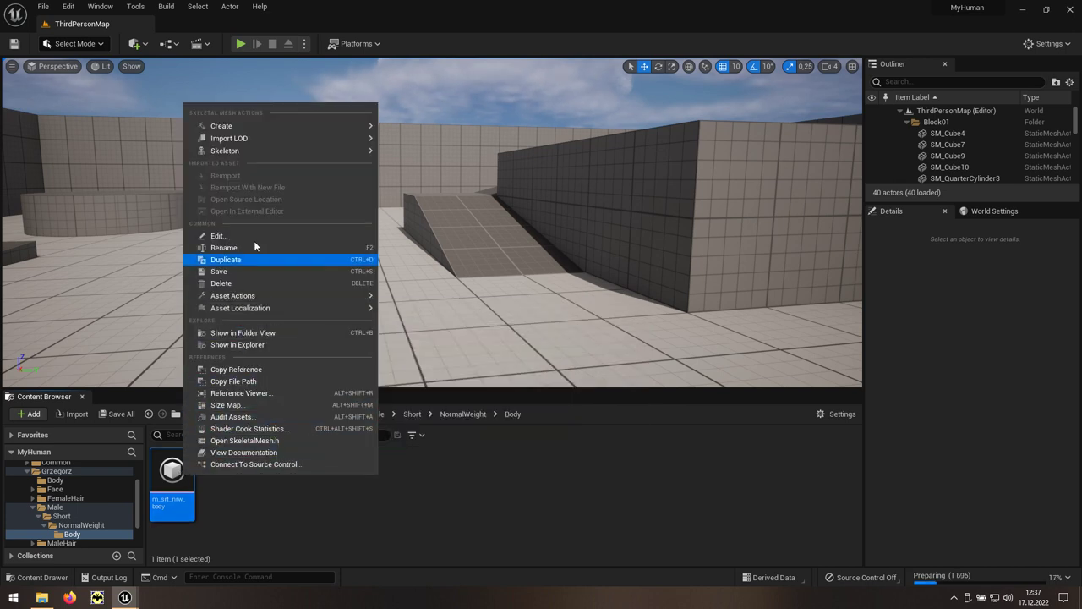
# Step: Assign SK_Mannequin as m_srt_nrw_body's skeleton, merging the extra bones into it
pyautogui.moveTo(264, 151)
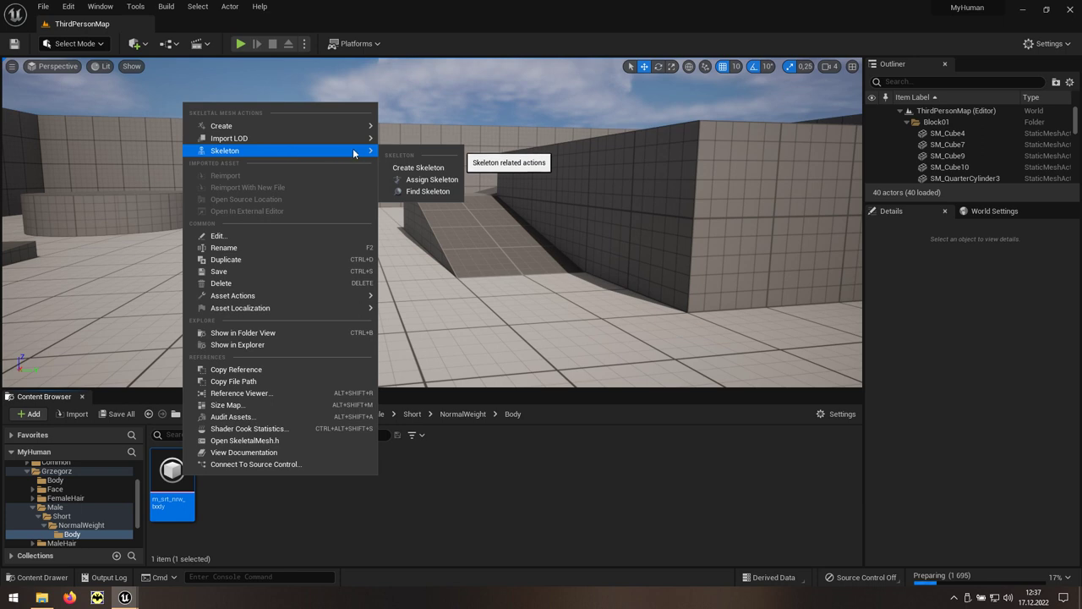
pyautogui.click(440, 180)
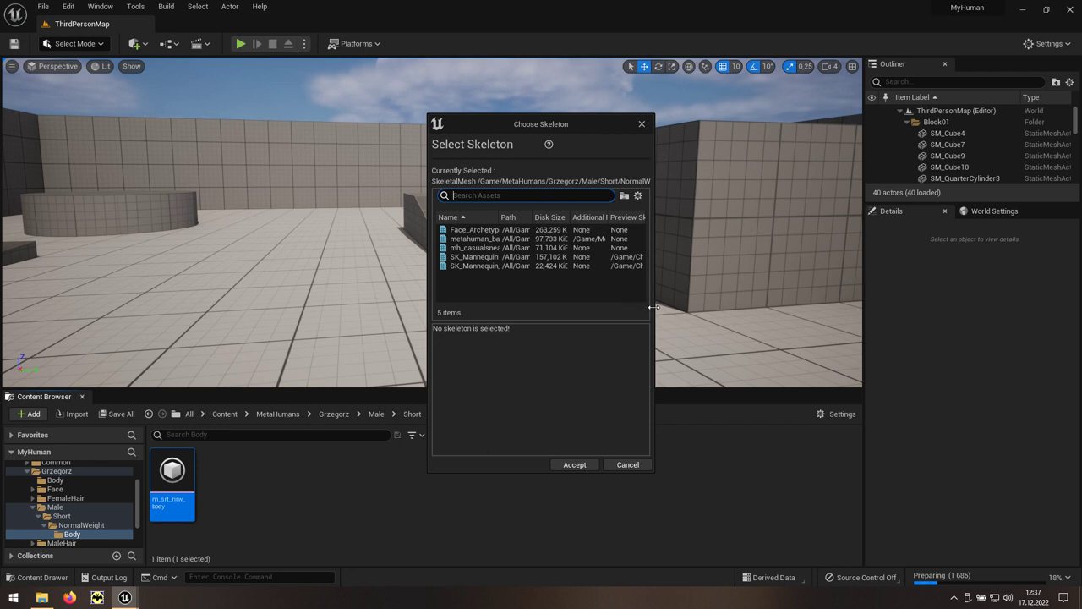
pyautogui.moveTo(654, 308); pyautogui.dragTo(854, 312)
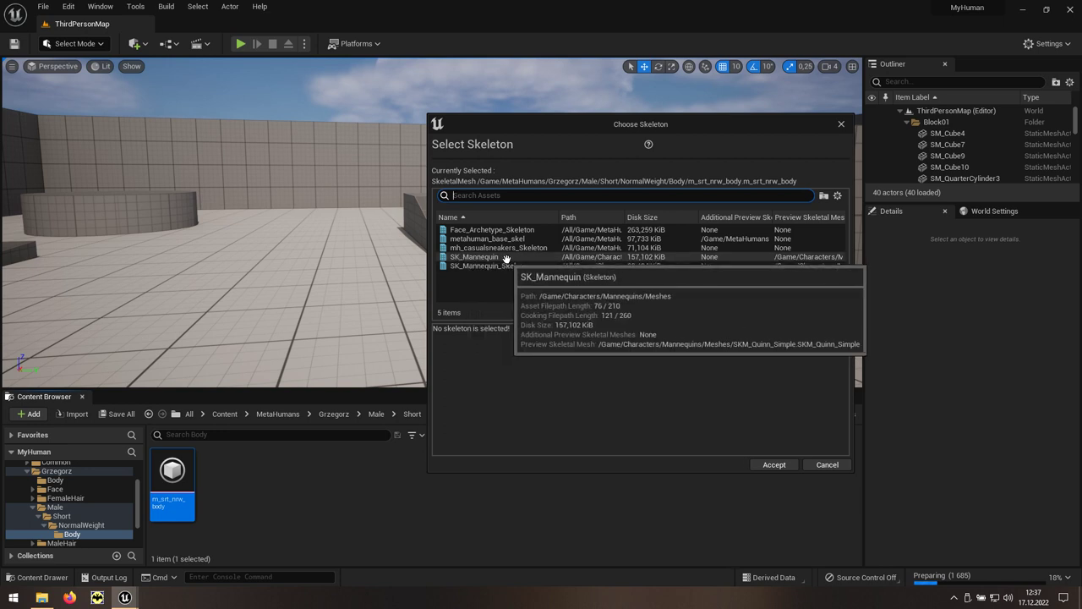
pyautogui.click(521, 257)
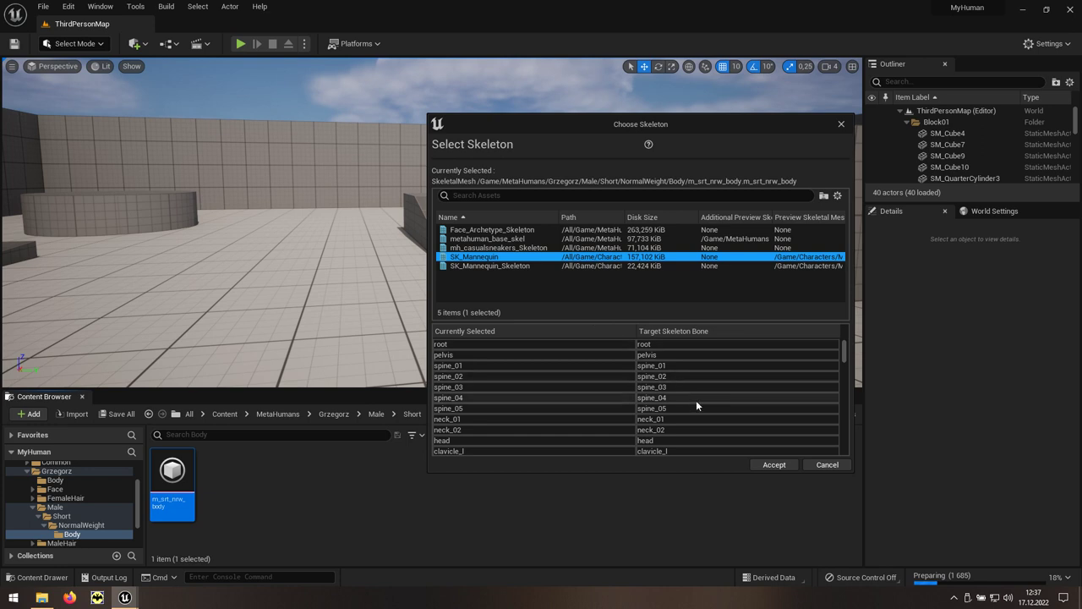
pyautogui.click(774, 465)
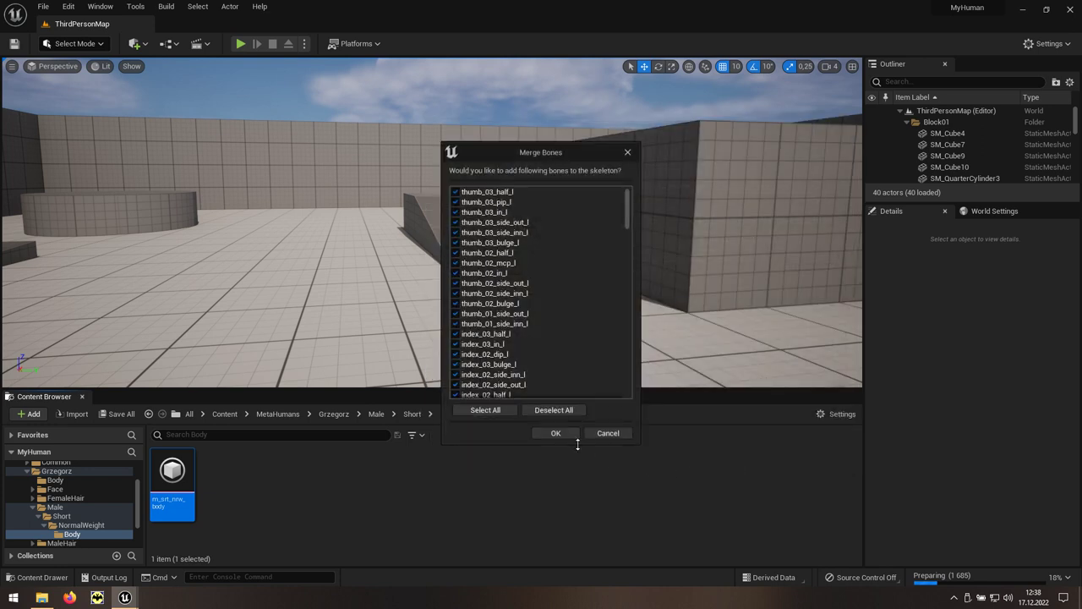
pyautogui.click(569, 437)
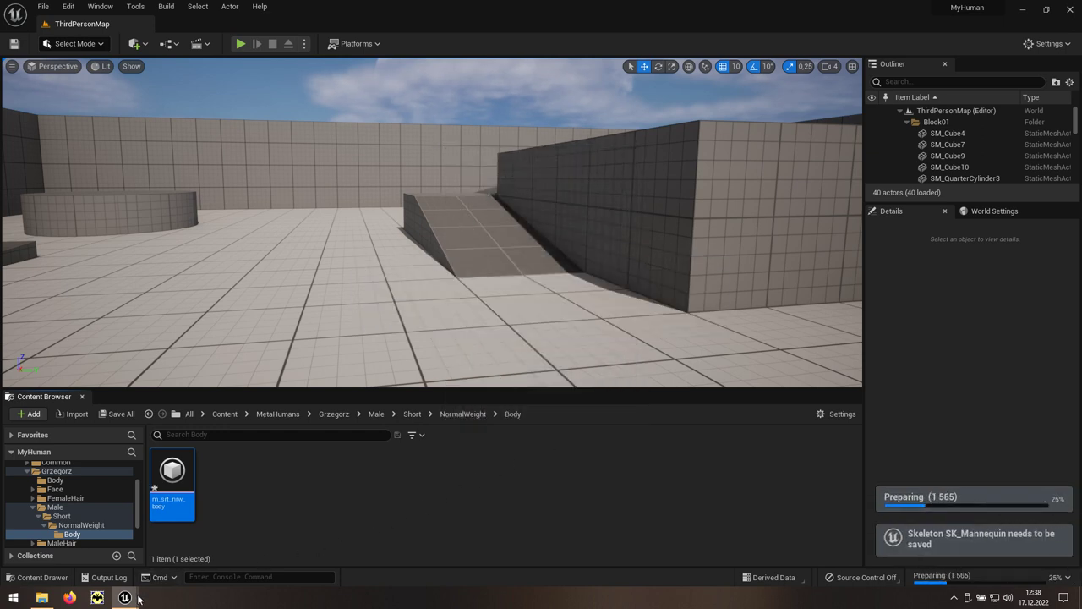
pyautogui.moveTo(128, 602)
pyautogui.click(170, 564)
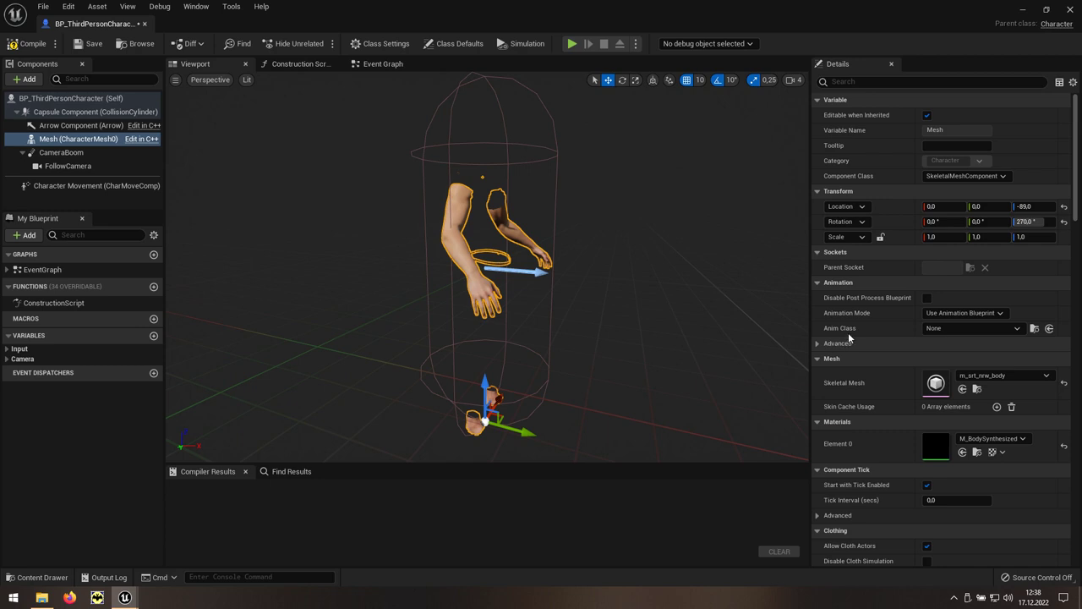
# Step: Set the Mesh Anim Class to ABP_Quinn, compile BP_ThirdPersonCharacter, and minimize its editor
pyautogui.click(1018, 331)
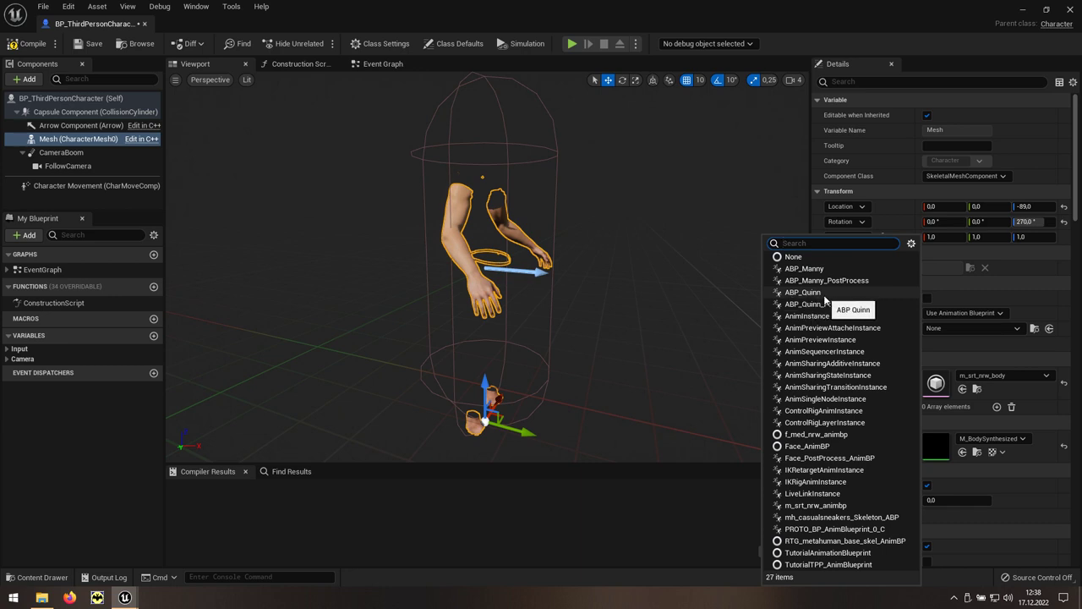
pyautogui.press('Escape')
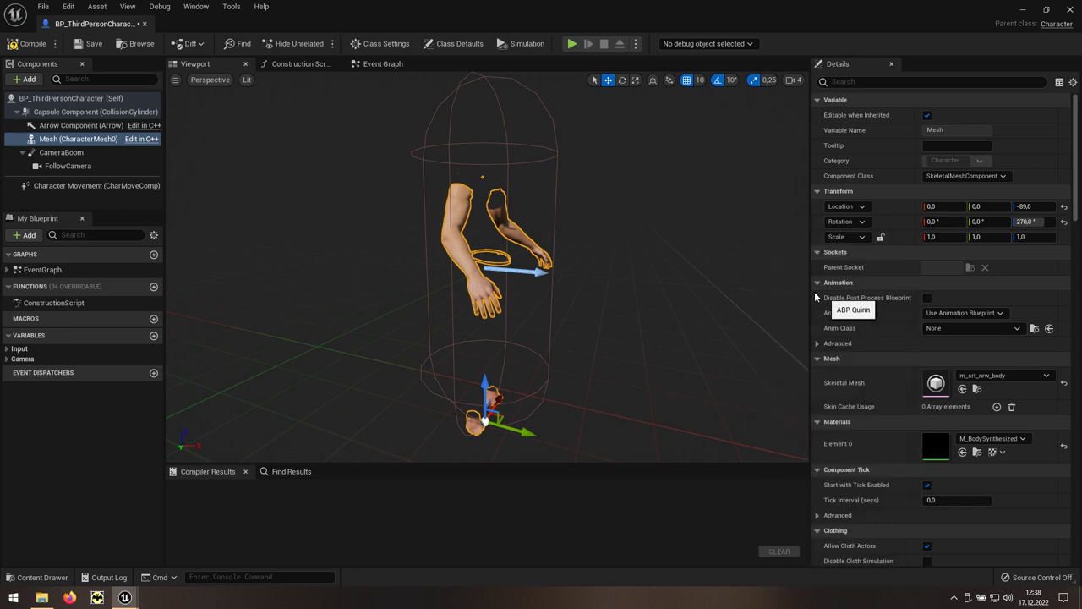
pyautogui.click(33, 49)
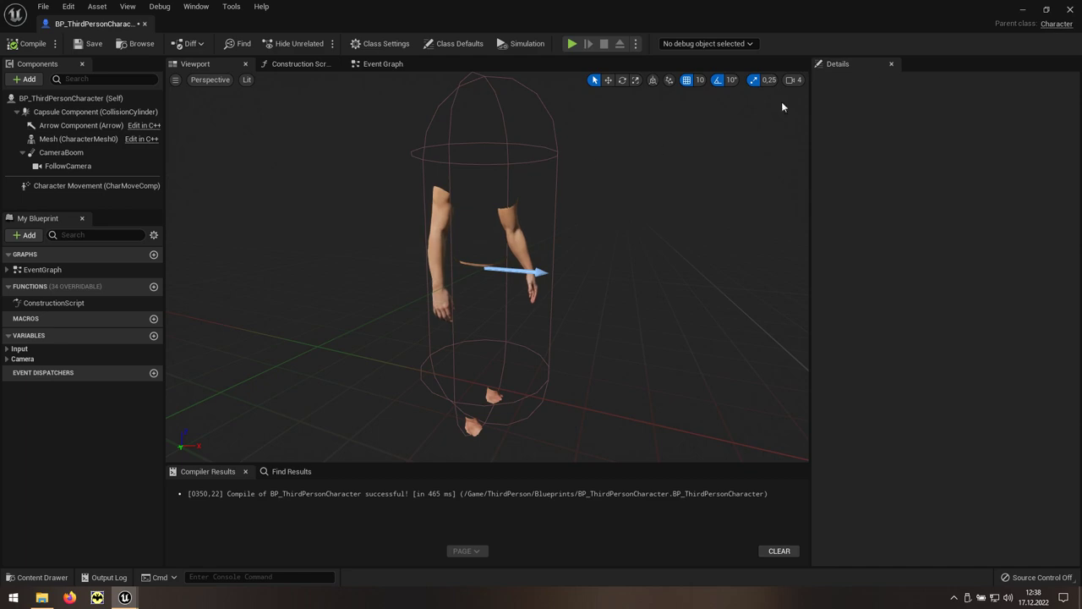
pyautogui.click(1023, 10)
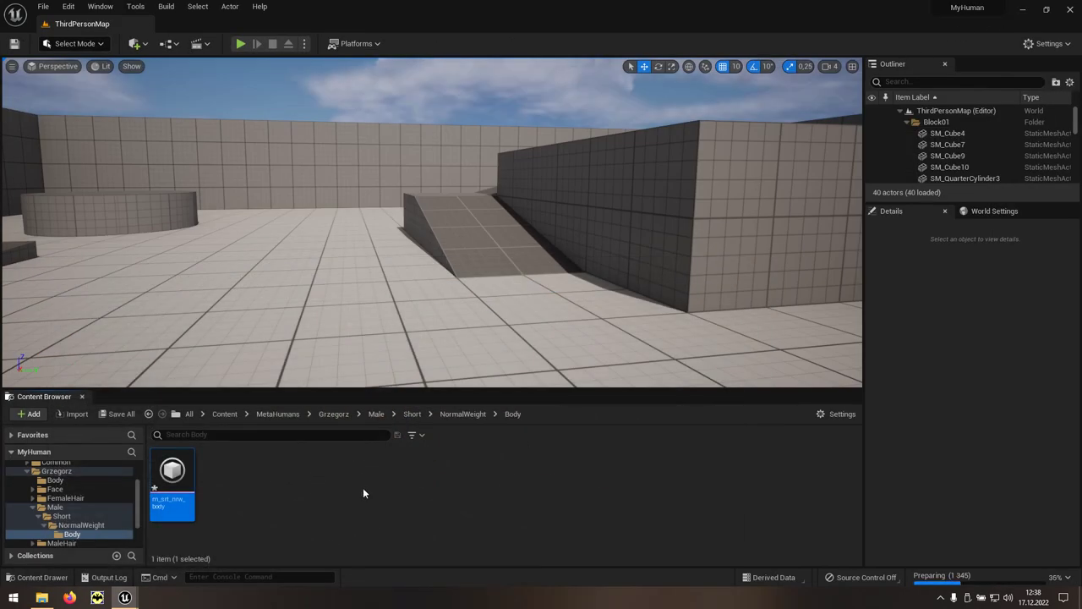
# Step: Open the BP_Grzegorz Blueprint from the MetaHuman's main folder and show its 3D viewport
pyautogui.click(335, 415)
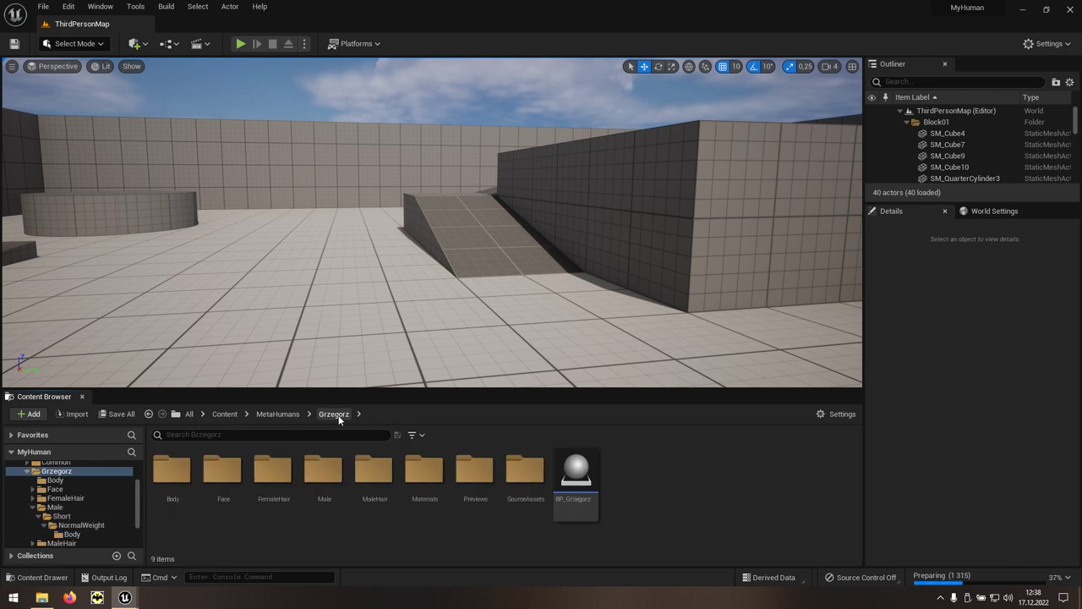
pyautogui.click(588, 515)
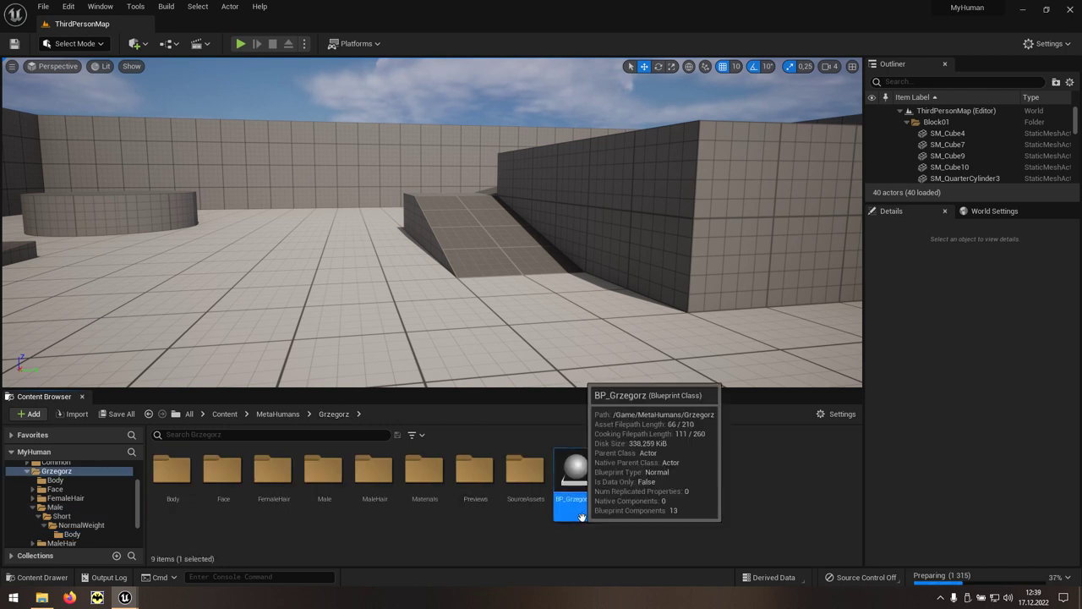
pyautogui.doubleClick(575, 482)
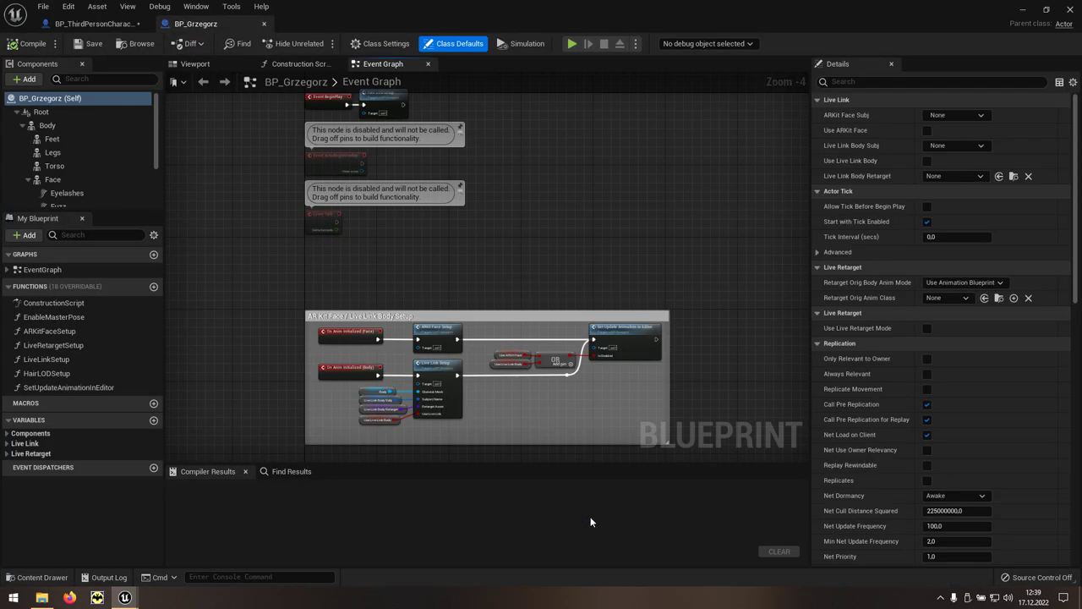
pyautogui.click(223, 62)
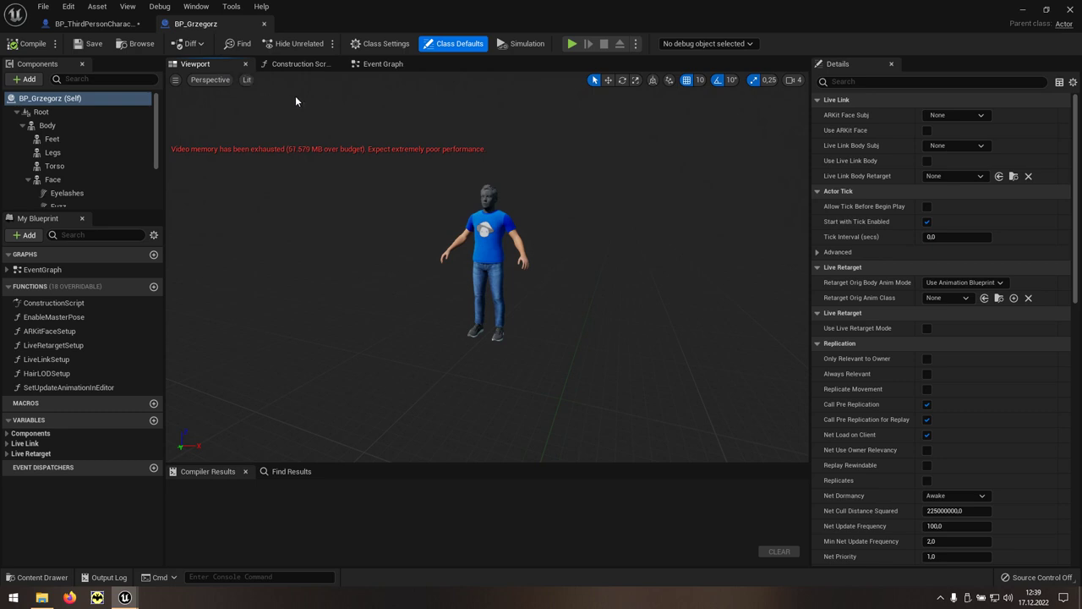
# Step: Copy BP_Grzegorz's Feet, Legs and Torso components, then return to BP_ThirdPersonCharacter
pyautogui.scroll(5, 517, 269)
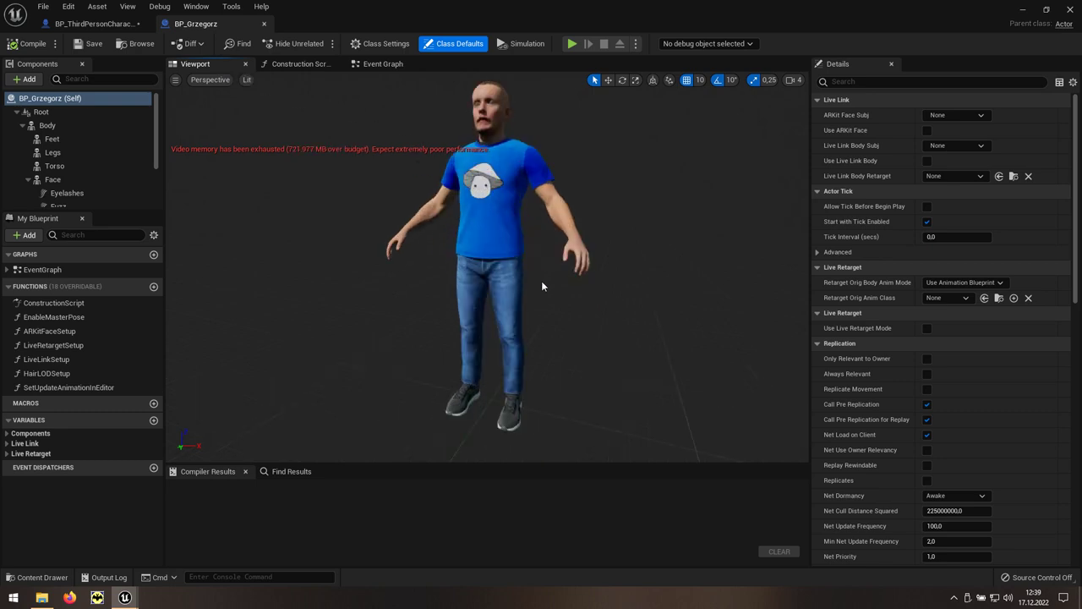
pyautogui.click(63, 138)
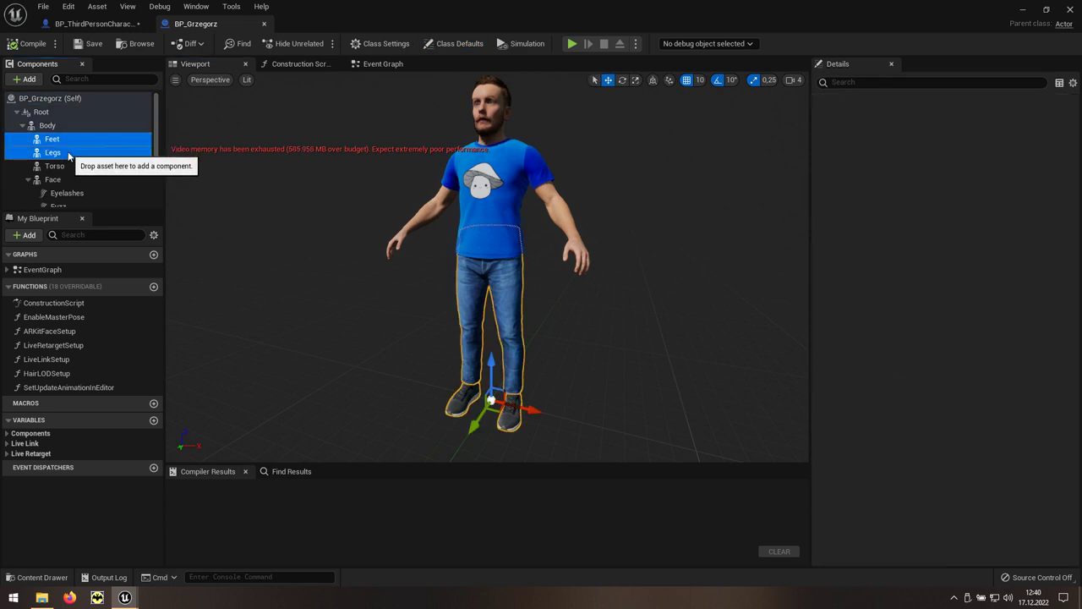
pyautogui.keyDown('ctrl'); pyautogui.click(52, 152); pyautogui.keyUp('ctrl')
pyautogui.keyDown('ctrl'); pyautogui.click(60, 166); pyautogui.keyUp('ctrl')
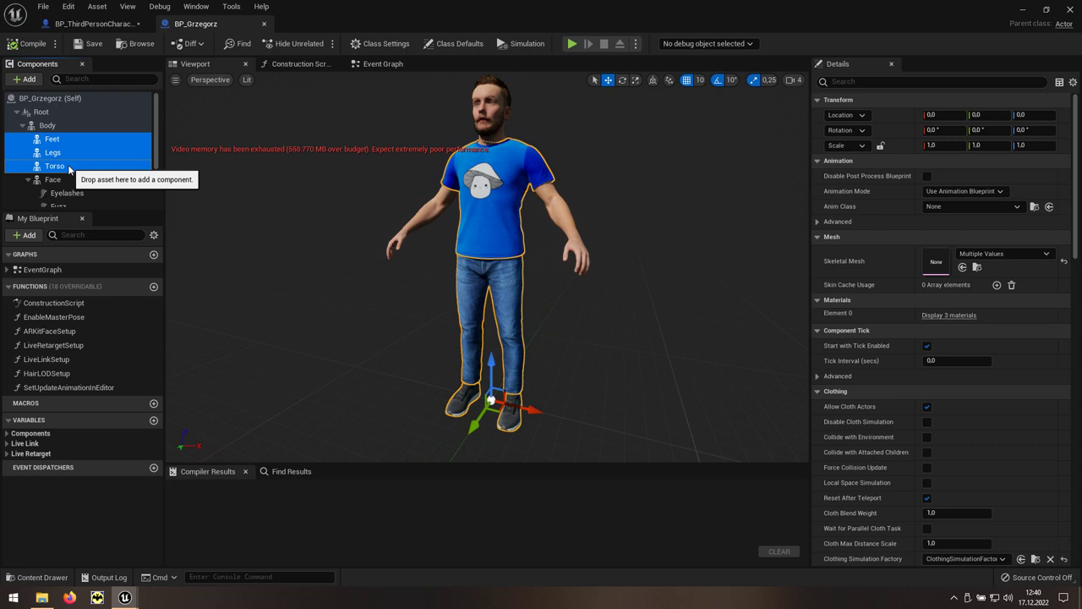
pyautogui.rightClick(68, 170)
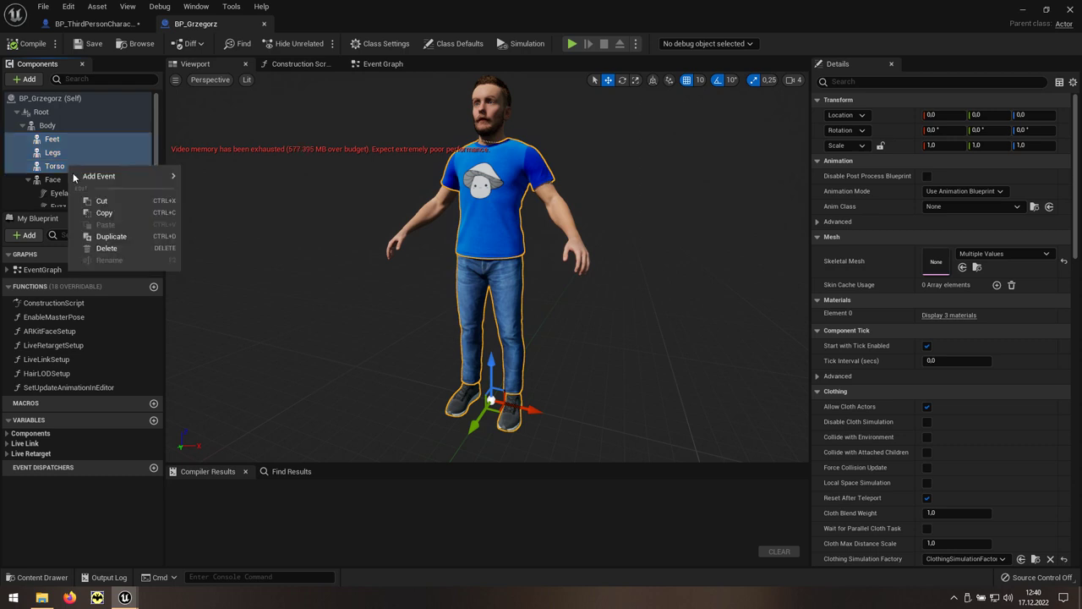
pyautogui.click(121, 219)
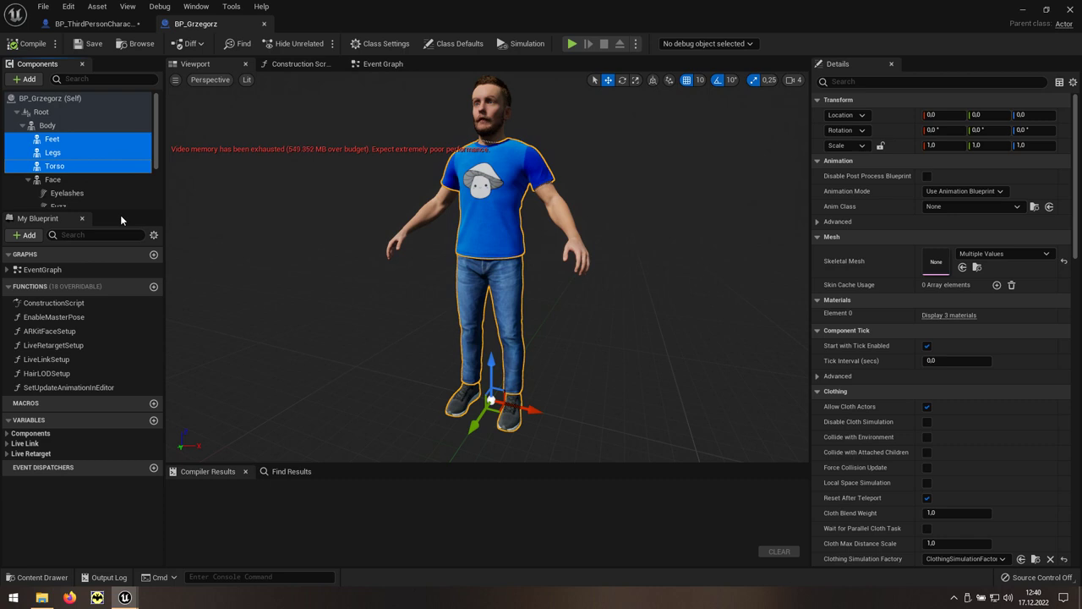
pyautogui.click(91, 28)
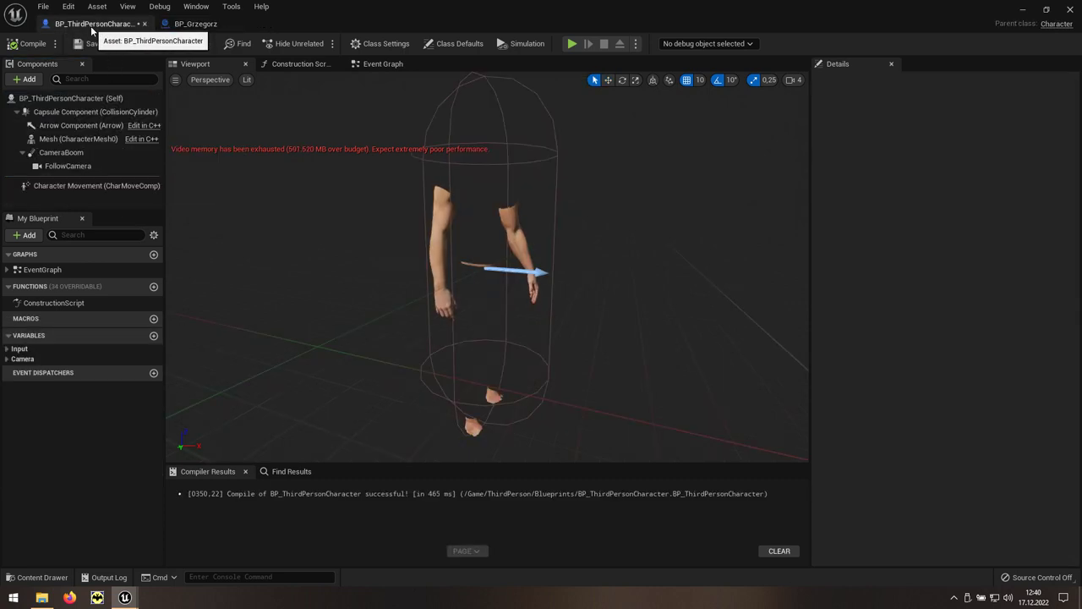
# Step: Paste Feet, Legs and Torso and attach them under Mesh (CharacterMesh0)
pyautogui.click(66, 138)
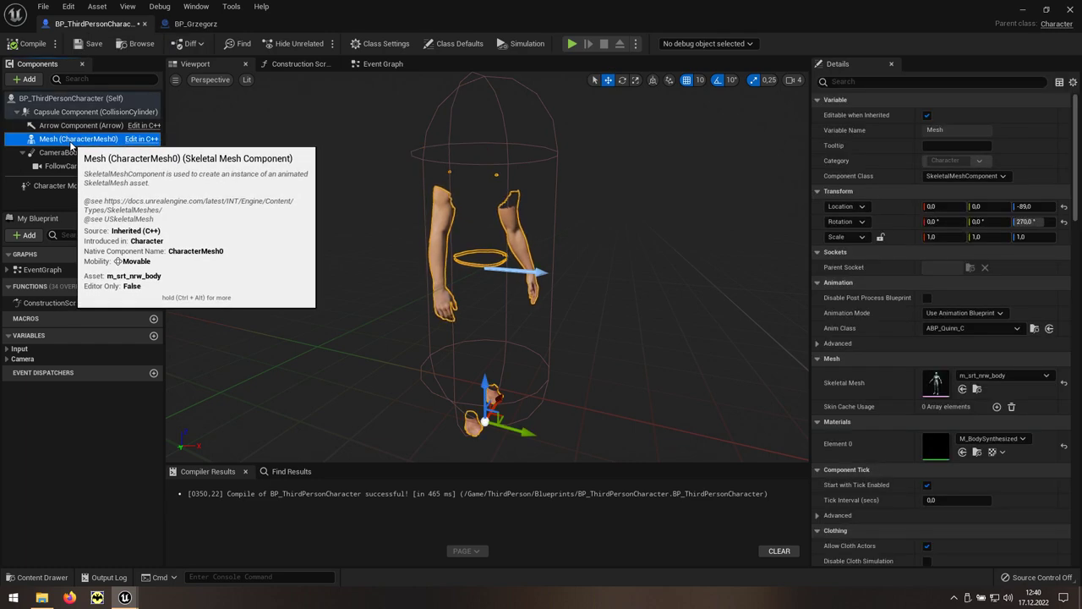
pyautogui.rightClick(70, 145)
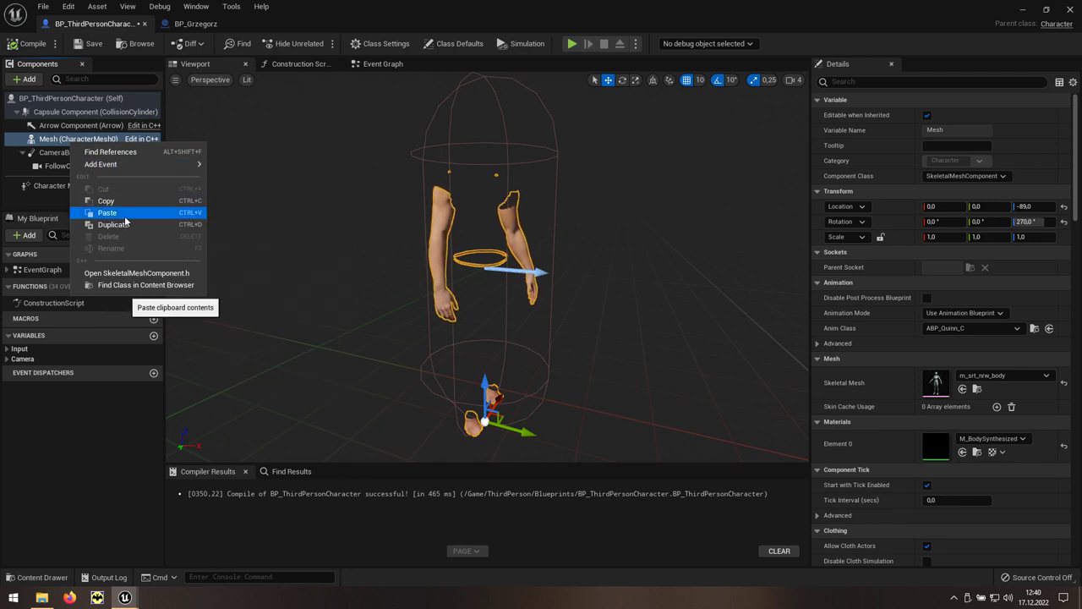
pyautogui.click(124, 216)
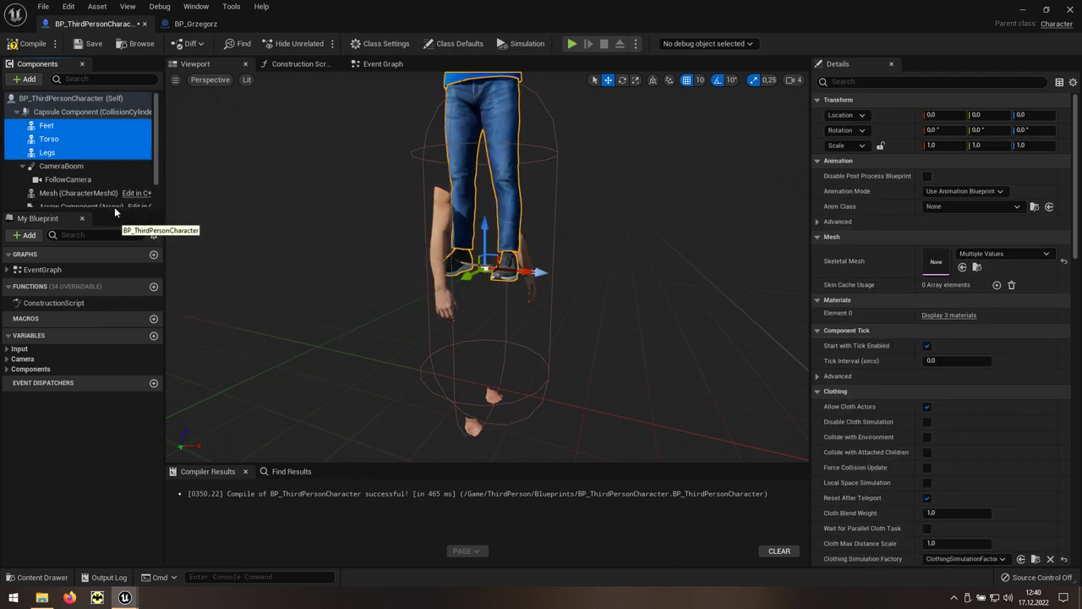
pyautogui.moveTo(56, 154); pyautogui.dragTo(57, 194)
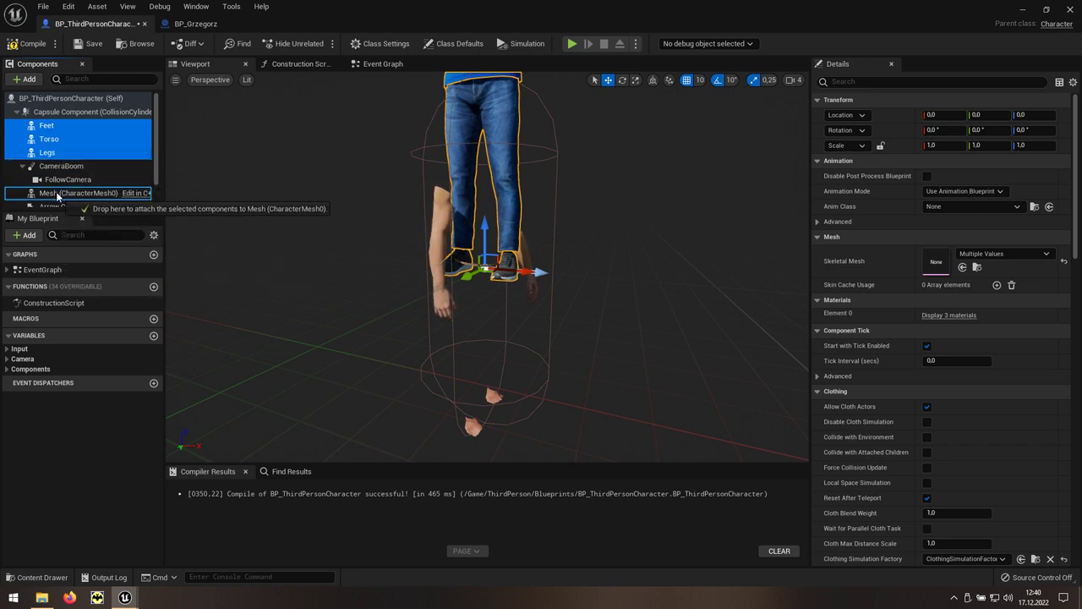
pyautogui.moveTo(57, 195); pyautogui.dragTo(57, 194)
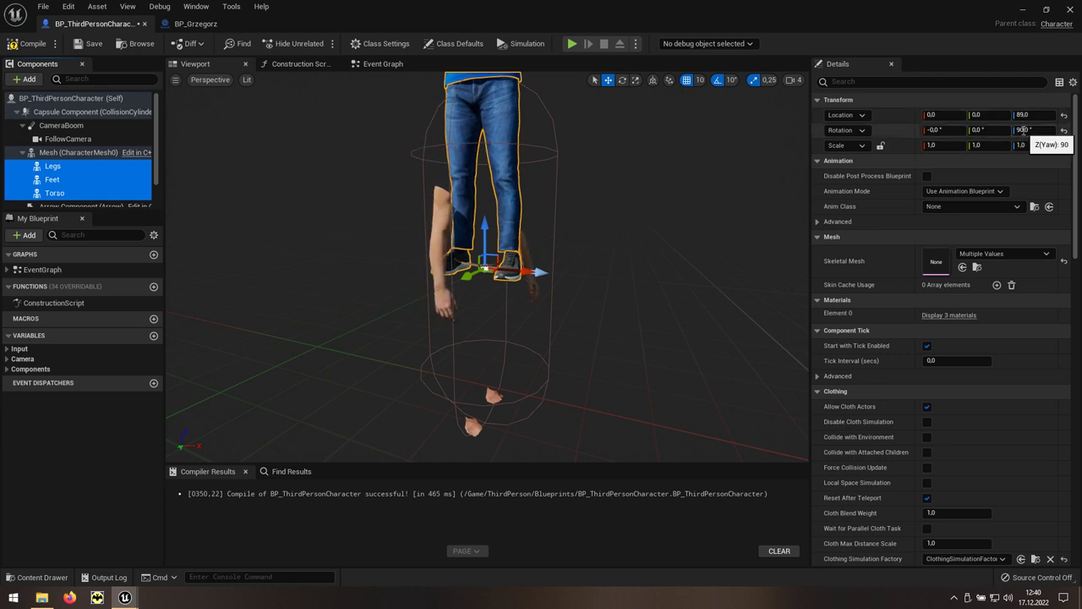
# Step: Reset the pasted body parts' location and rotation to zero
pyautogui.click(1065, 116)
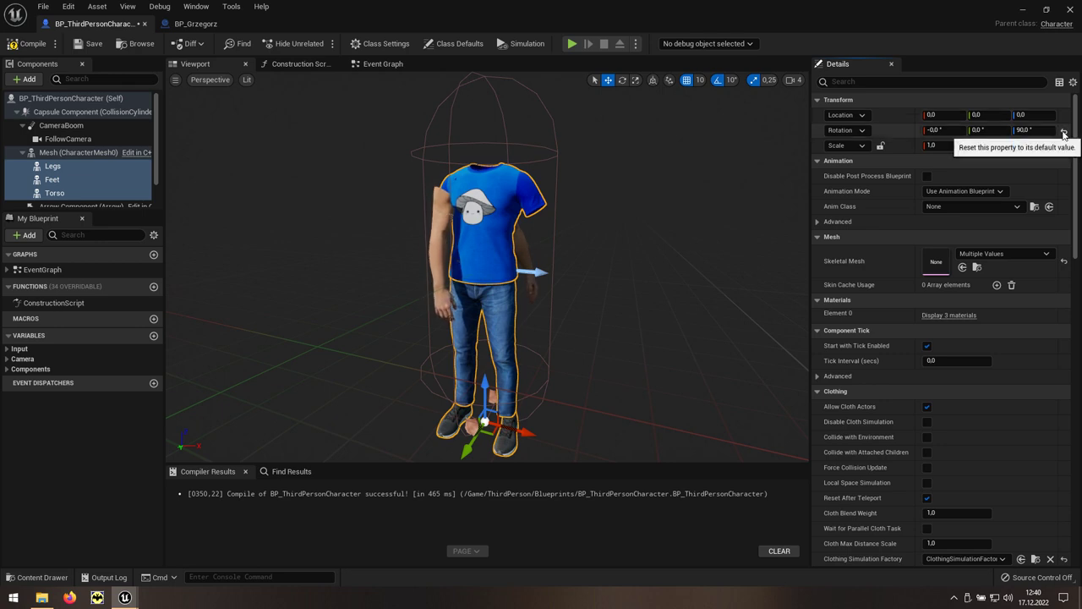
pyautogui.click(1065, 131)
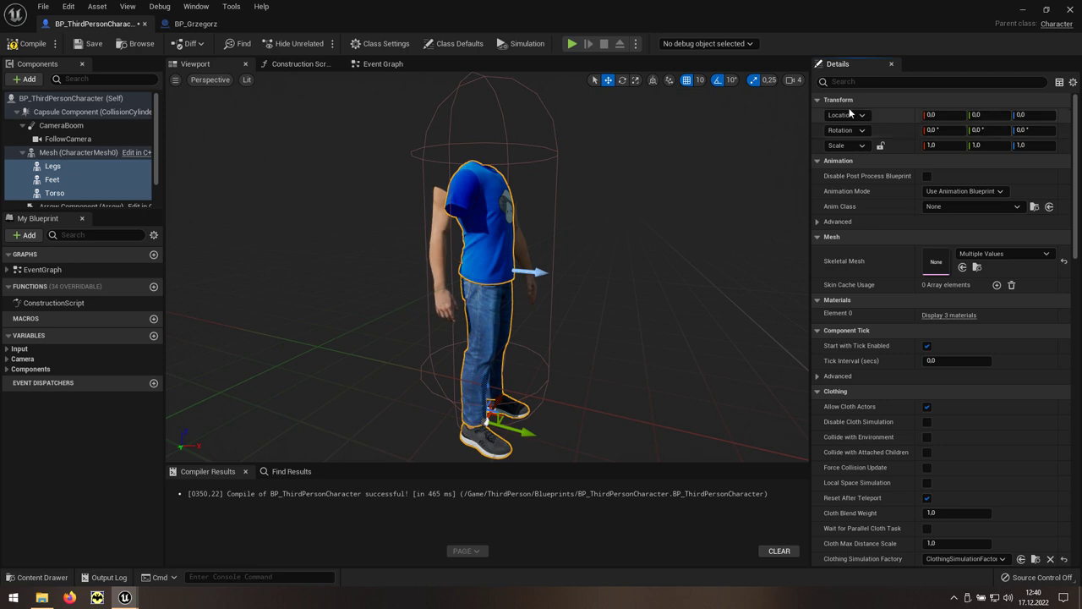
pyautogui.click(203, 27)
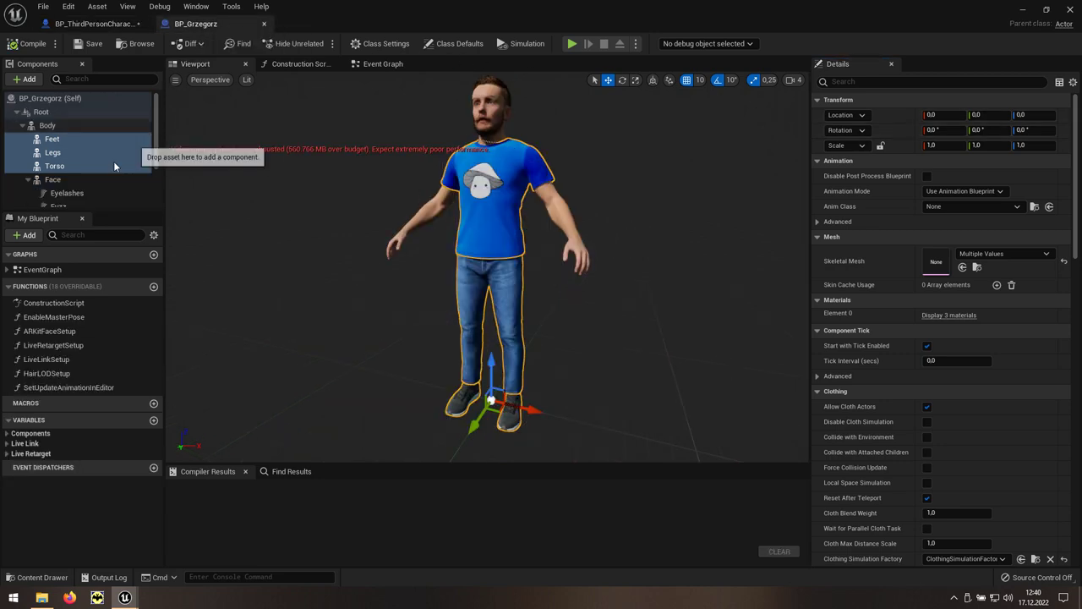
# Step: Copy Face with Eyelashes, Fuzz, Eyebrows, Hair, Mustache and Beard from BP_Grzegorz
pyautogui.click(107, 180)
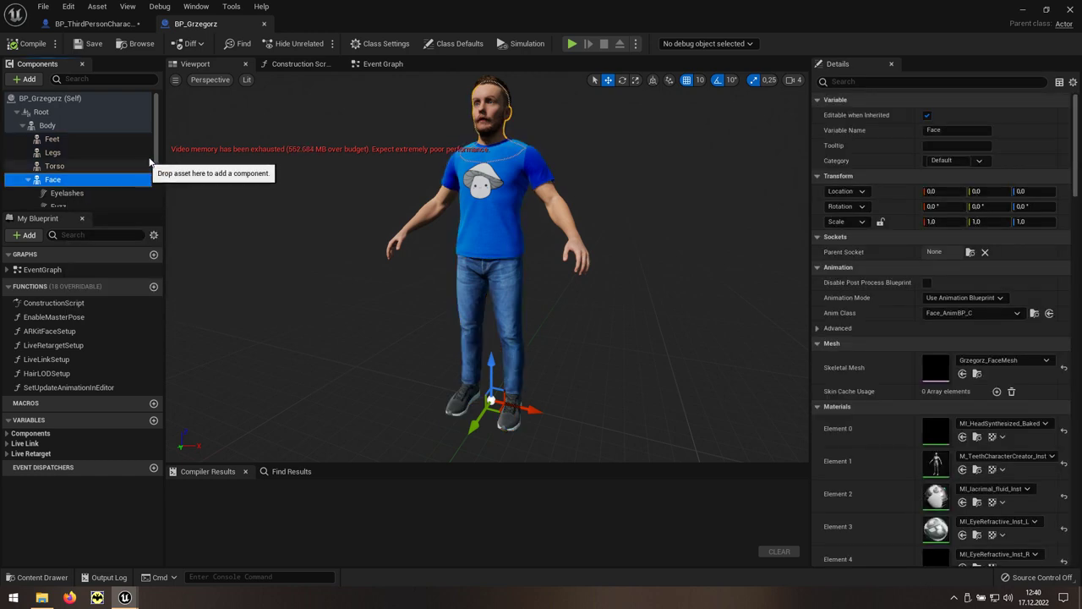
pyautogui.moveTo(154, 166); pyautogui.dragTo(156, 205)
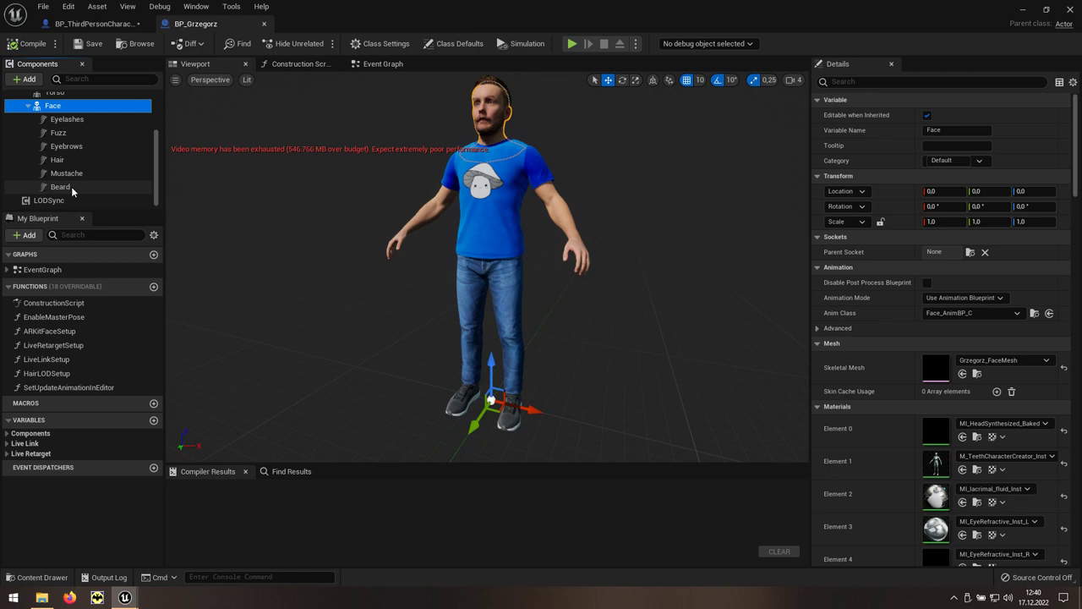
pyautogui.keyDown('shift'); pyautogui.click(72, 189); pyautogui.keyUp('shift')
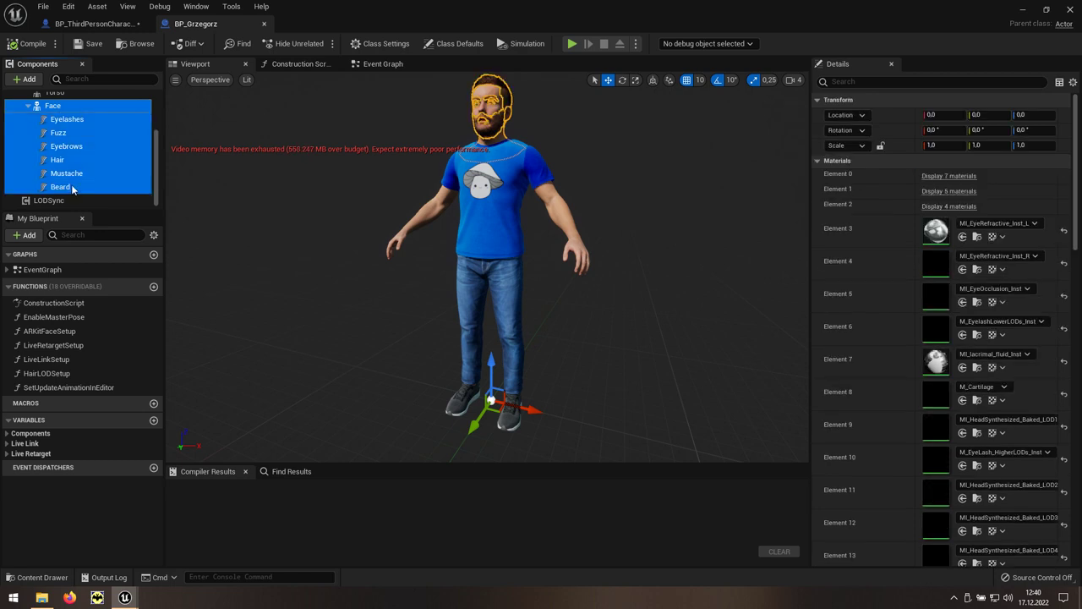
pyautogui.rightClick(84, 169)
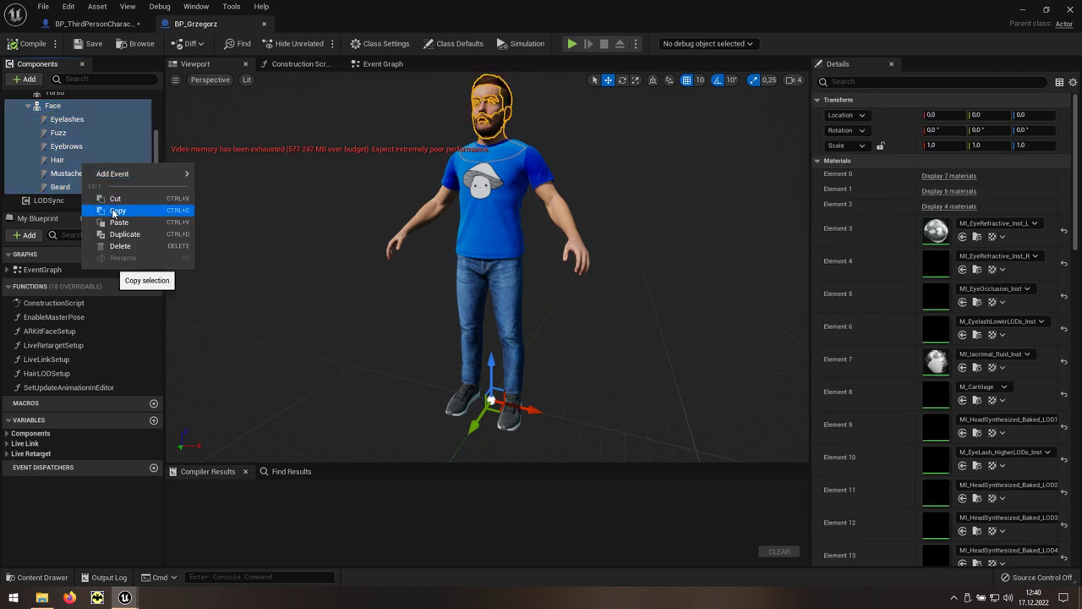
pyautogui.click(115, 211)
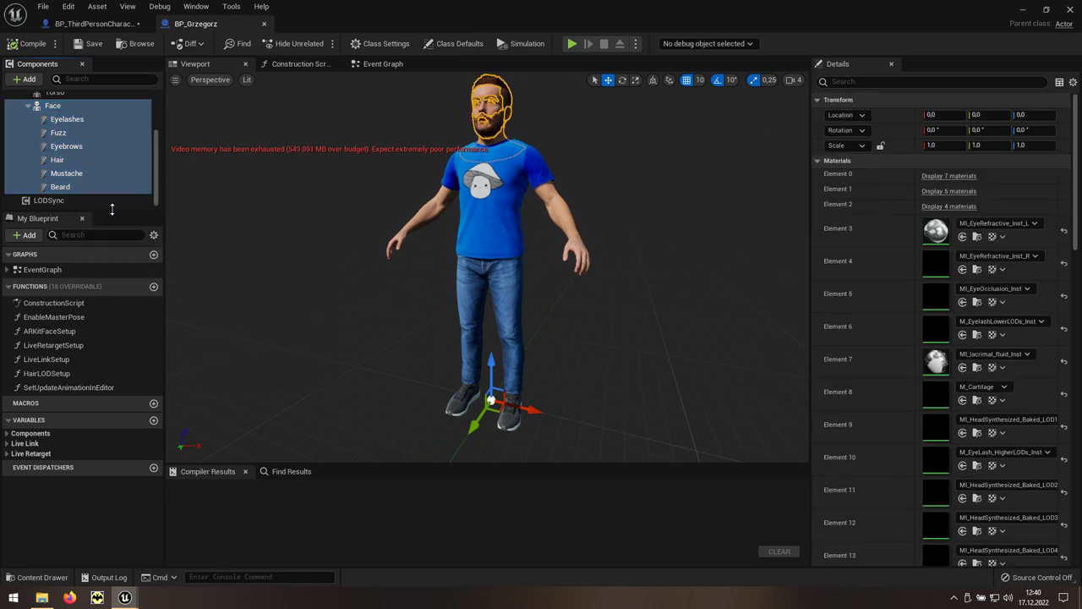
pyautogui.click(117, 26)
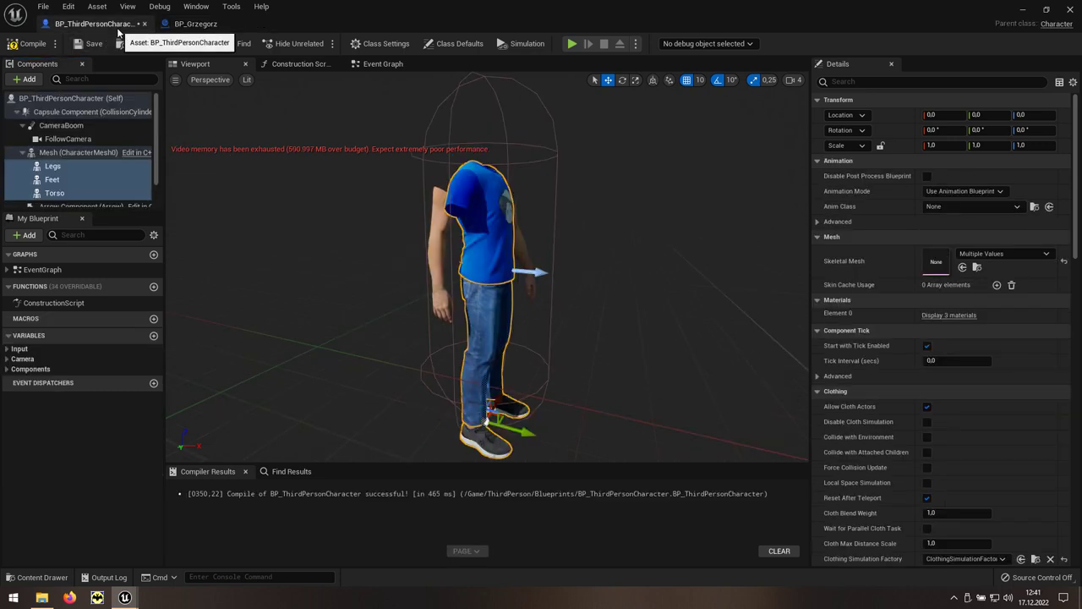
# Step: Paste the Face hierarchy and attach it under Mesh (CharacterMesh0)
pyautogui.click(85, 154)
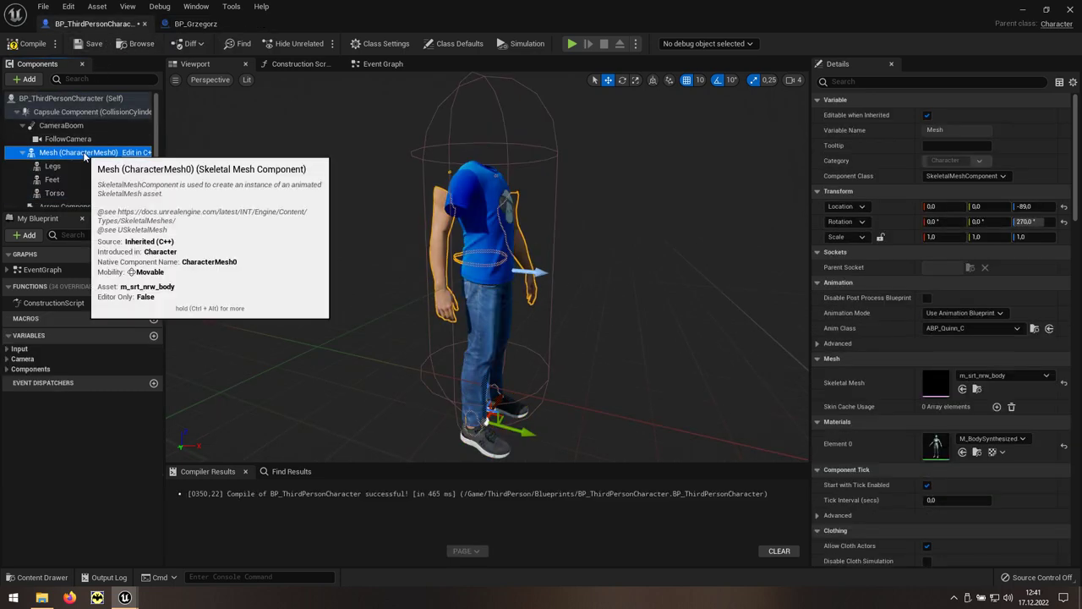
pyautogui.rightClick(84, 154)
pyautogui.moveTo(114, 175)
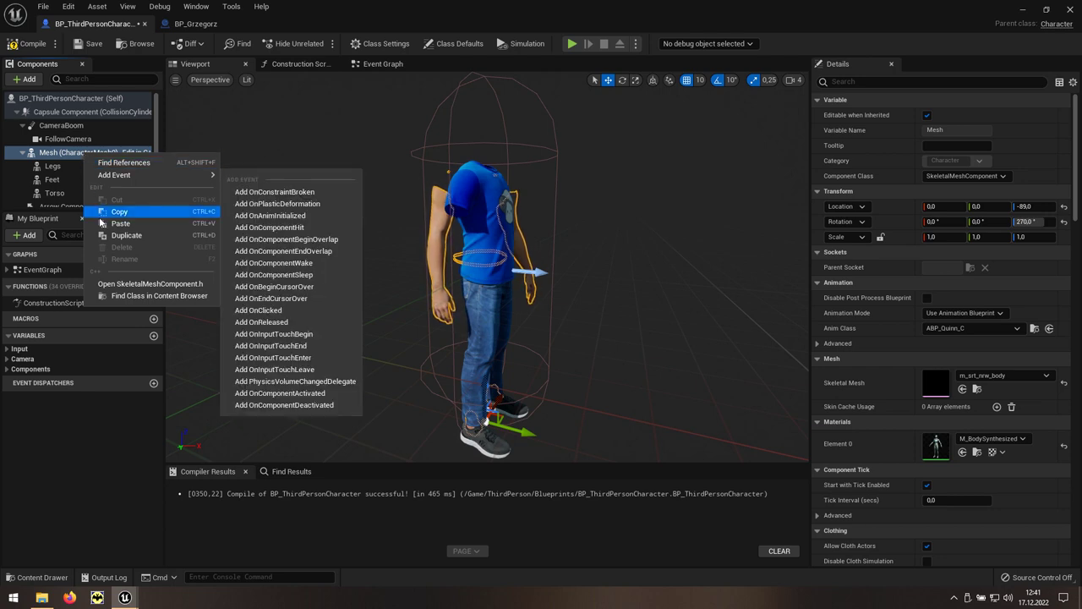
pyautogui.click(138, 224)
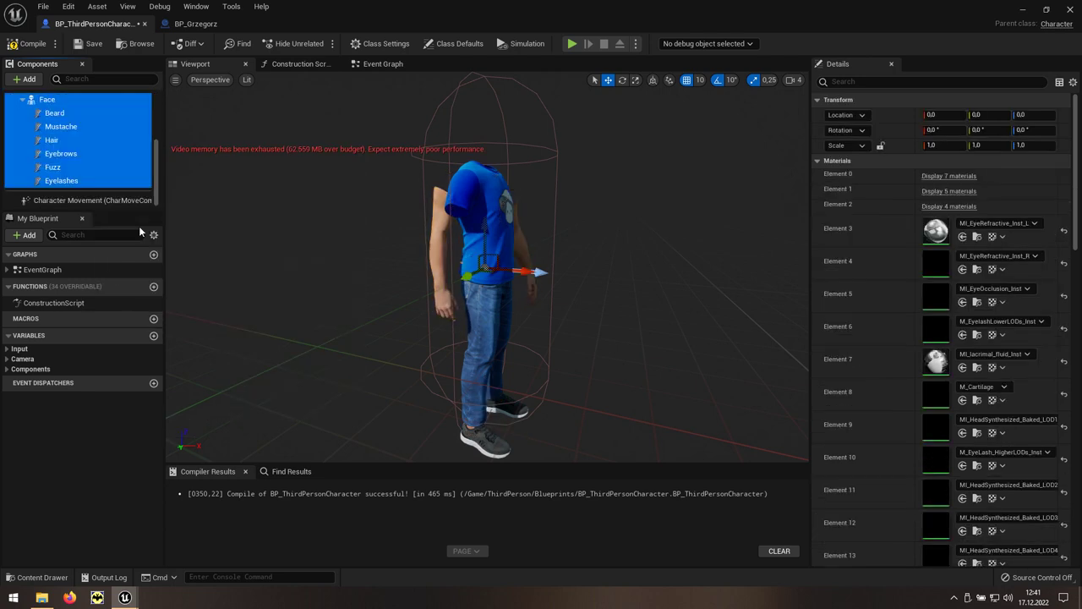
pyautogui.scroll(1, 153, 177)
pyautogui.scroll(2, 153, 176)
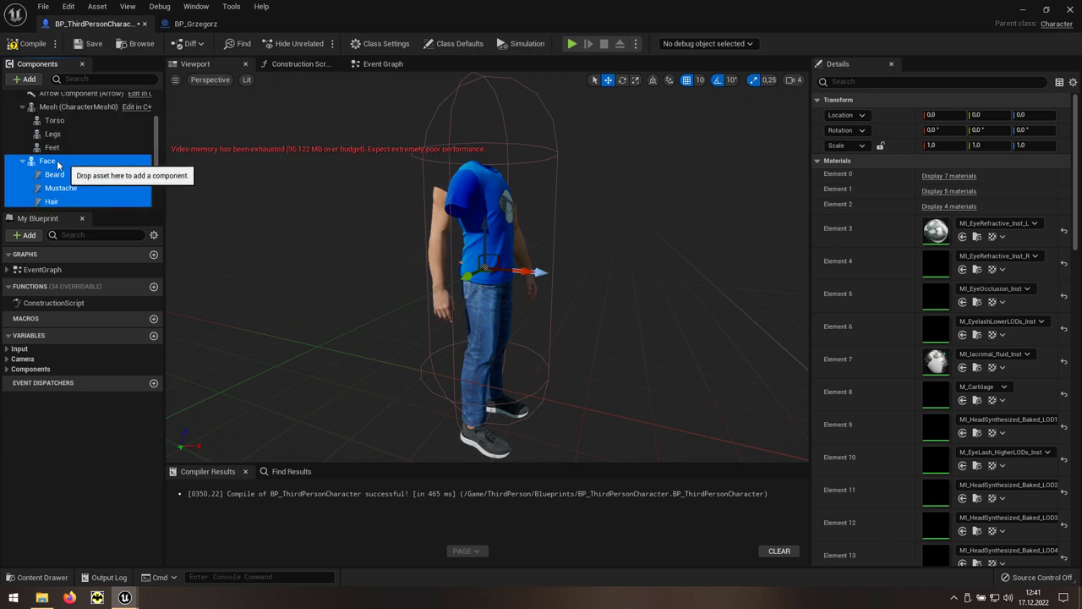
pyautogui.moveTo(58, 164); pyautogui.dragTo(64, 110)
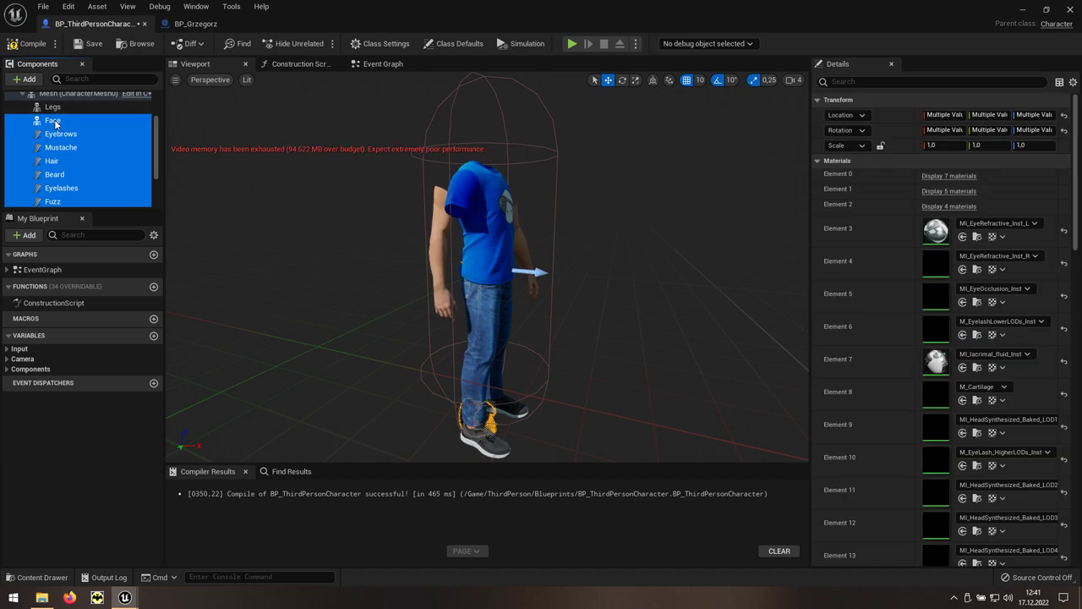
# Step: Reparent the groom components, Eyebrows through Fuzz, under Face
pyautogui.click(53, 133)
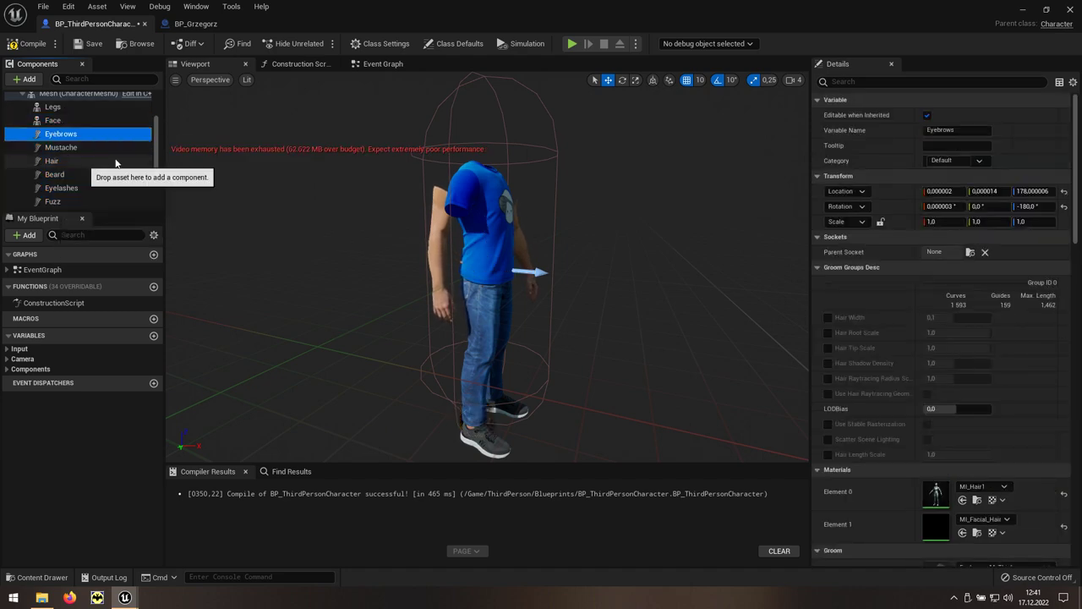
pyautogui.scroll(-1, 157, 160)
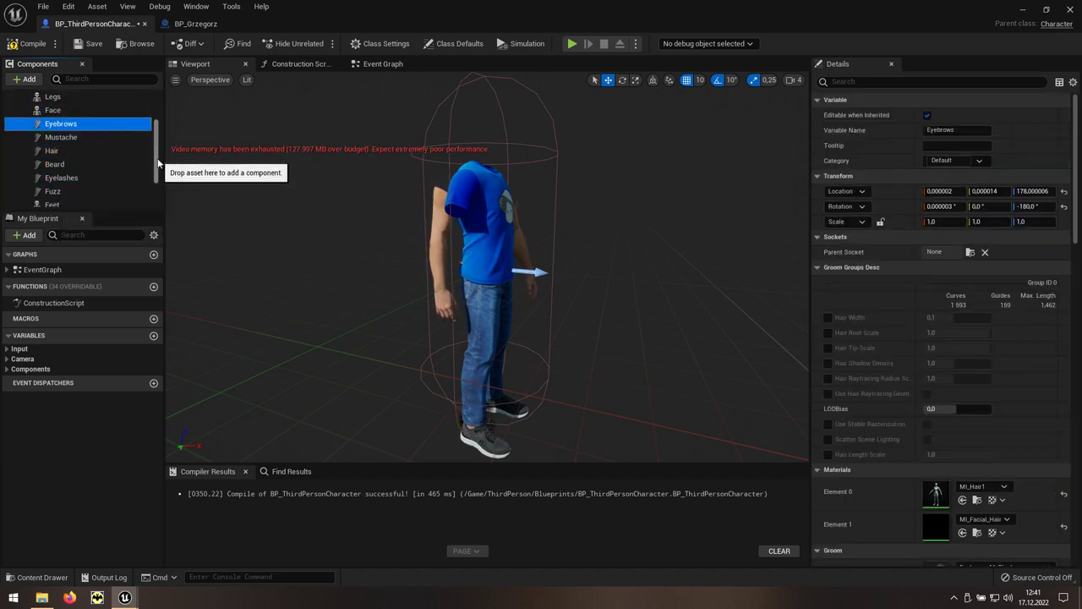
pyautogui.keyDown('shift'); pyautogui.click(66, 192); pyautogui.keyUp('shift')
pyautogui.moveTo(81, 130); pyautogui.dragTo(58, 112)
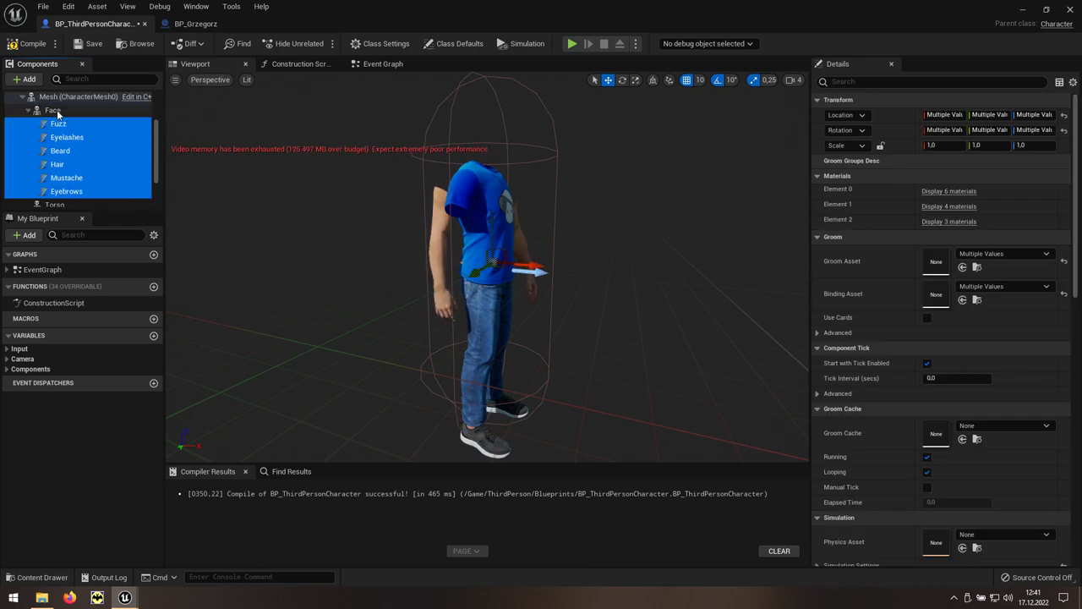
# Step: Reset Face's location and rotation to zero so the head sits on the body
pyautogui.click(58, 113)
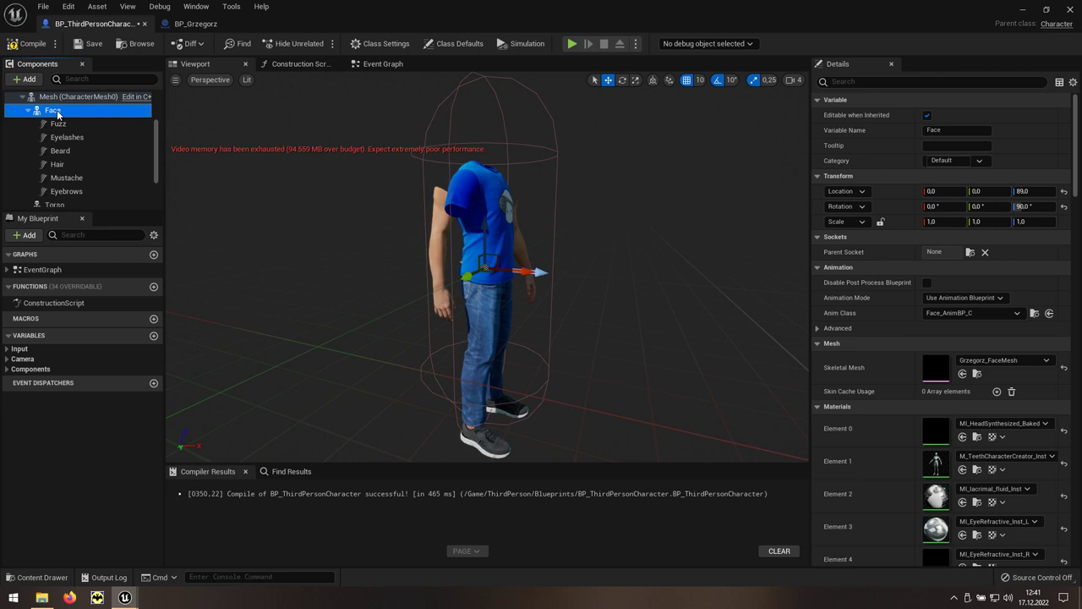
pyautogui.click(1065, 192)
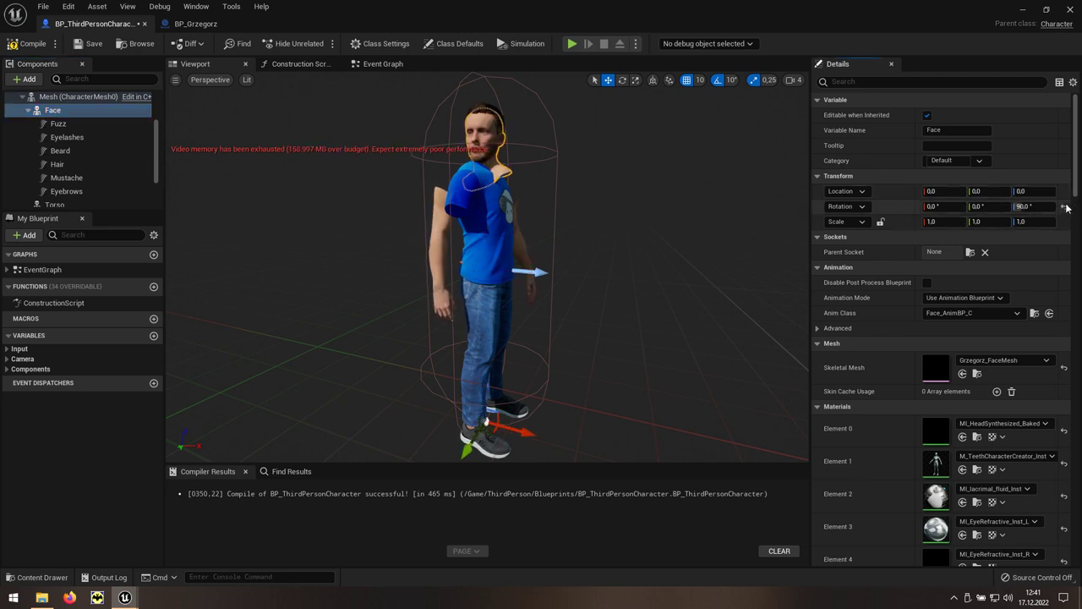
pyautogui.click(1064, 207)
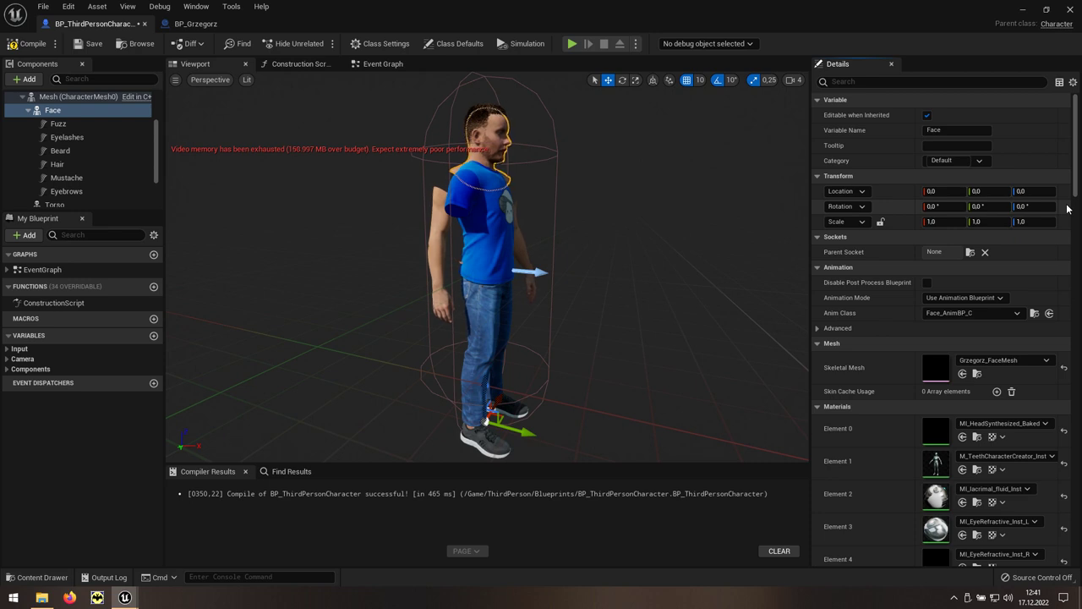
# Step: Compile BP_ThirdPersonCharacter and collapse the Face node
pyautogui.click(24, 48)
pyautogui.click(53, 111)
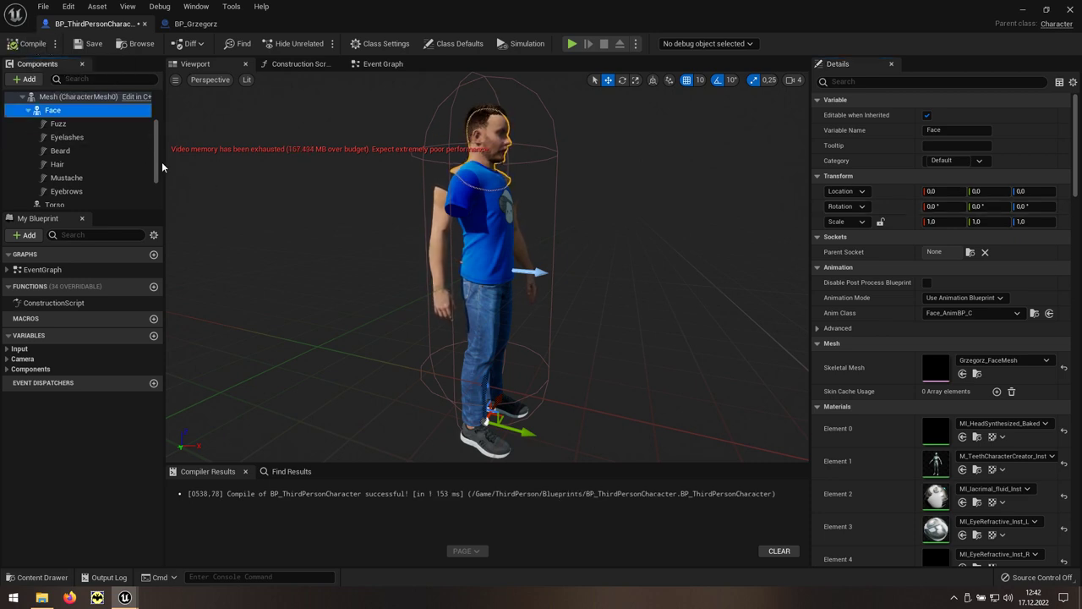
pyautogui.click(29, 111)
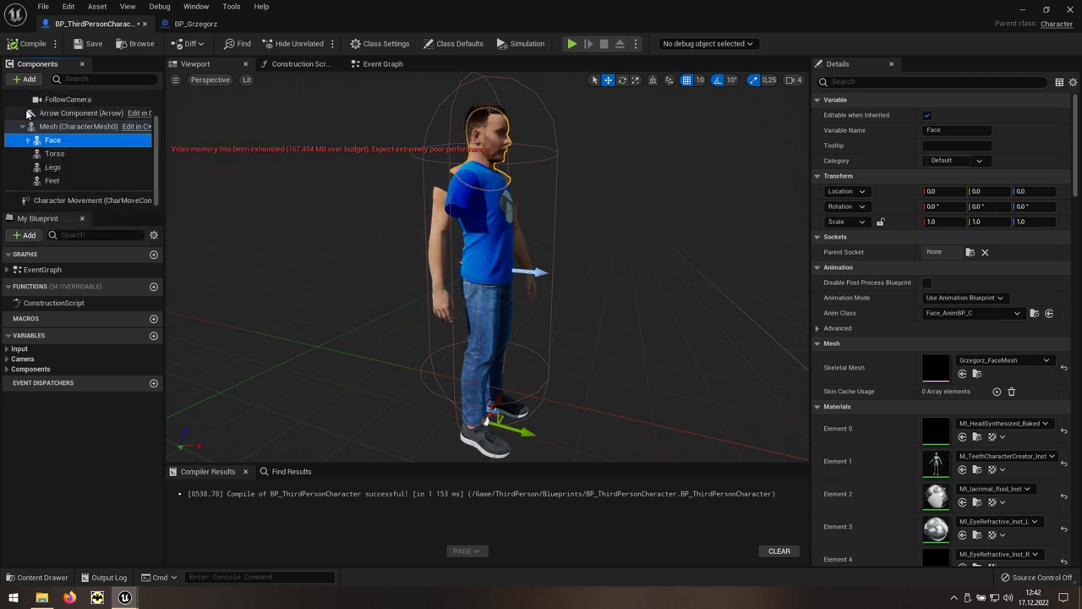
pyautogui.click(65, 155)
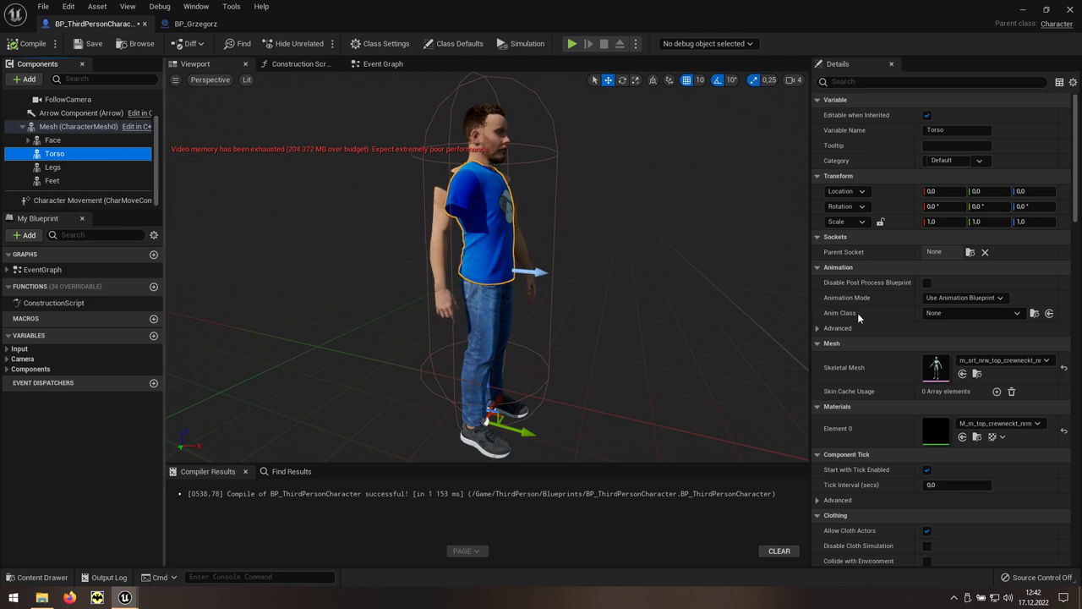
# Step: Set Torso's Anim Class to ABP_Quinn_C and locate its t-shirt mesh in the Content Browser
pyautogui.click(976, 314)
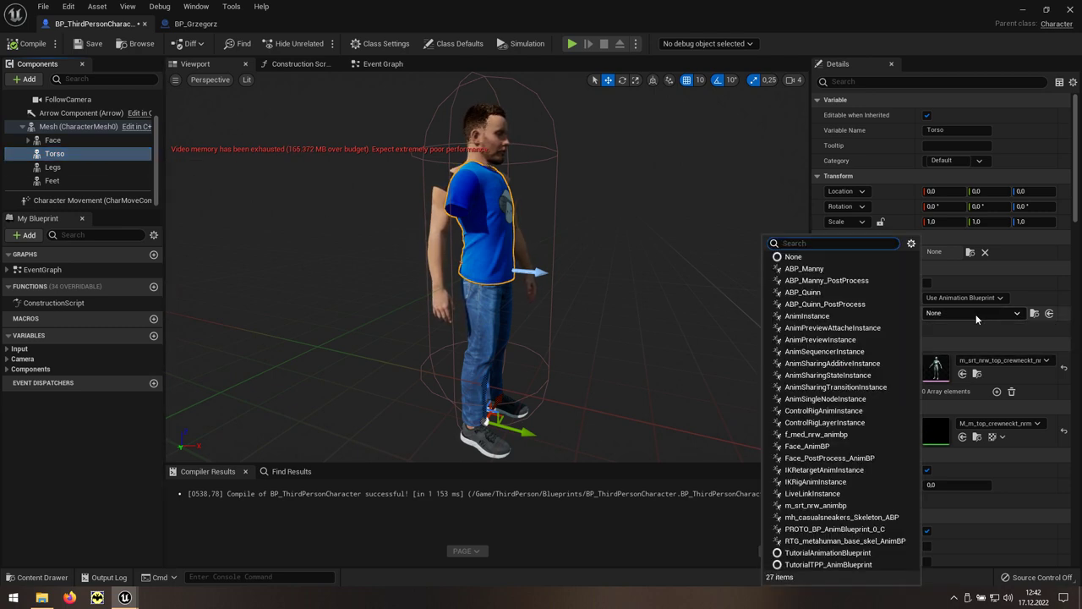
pyautogui.click(805, 294)
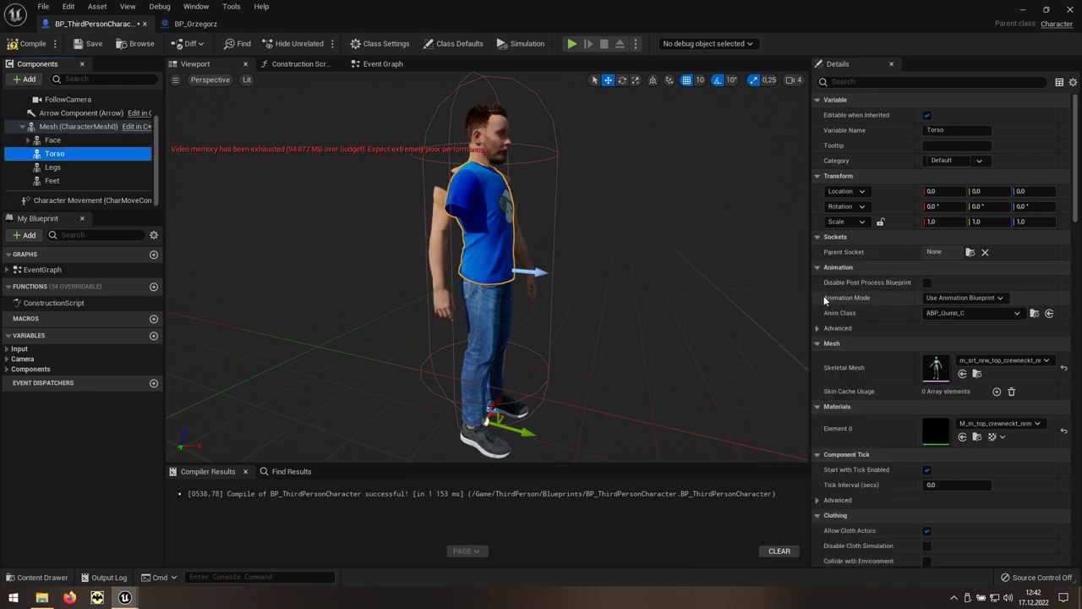
pyautogui.click(979, 375)
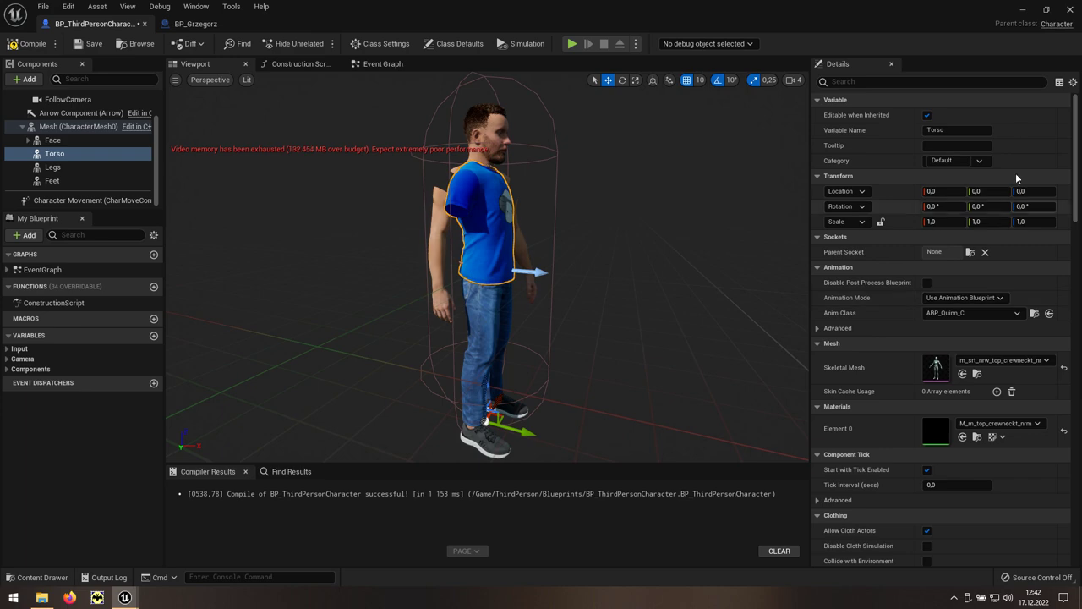
pyautogui.click(1023, 11)
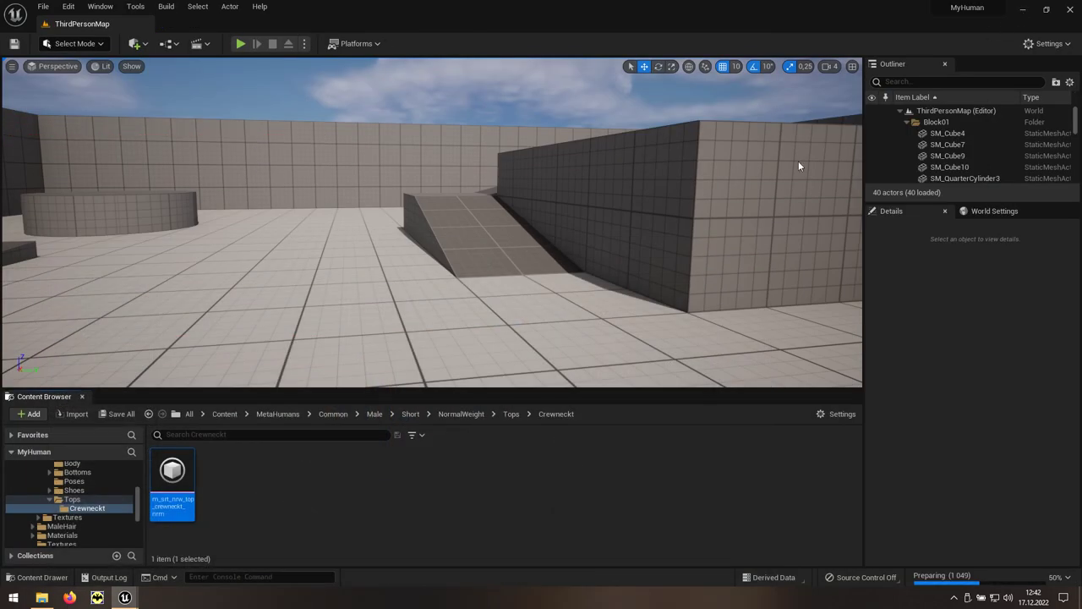
# Step: Assign the SK_Mannequin skeleton to the crewneck t-shirt mesh
pyautogui.rightClick(179, 469)
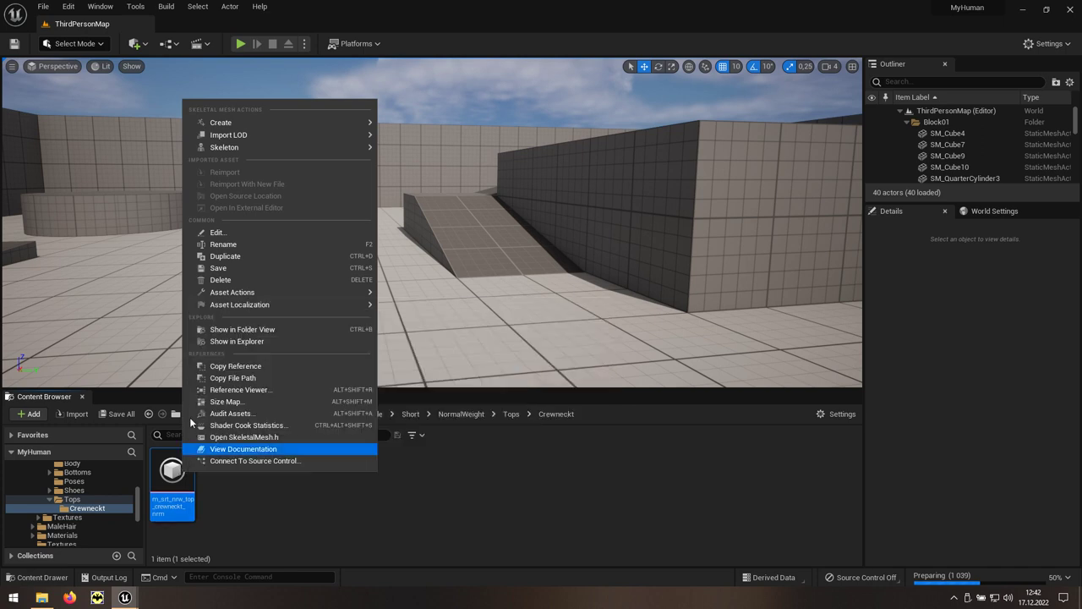
pyautogui.moveTo(238, 149)
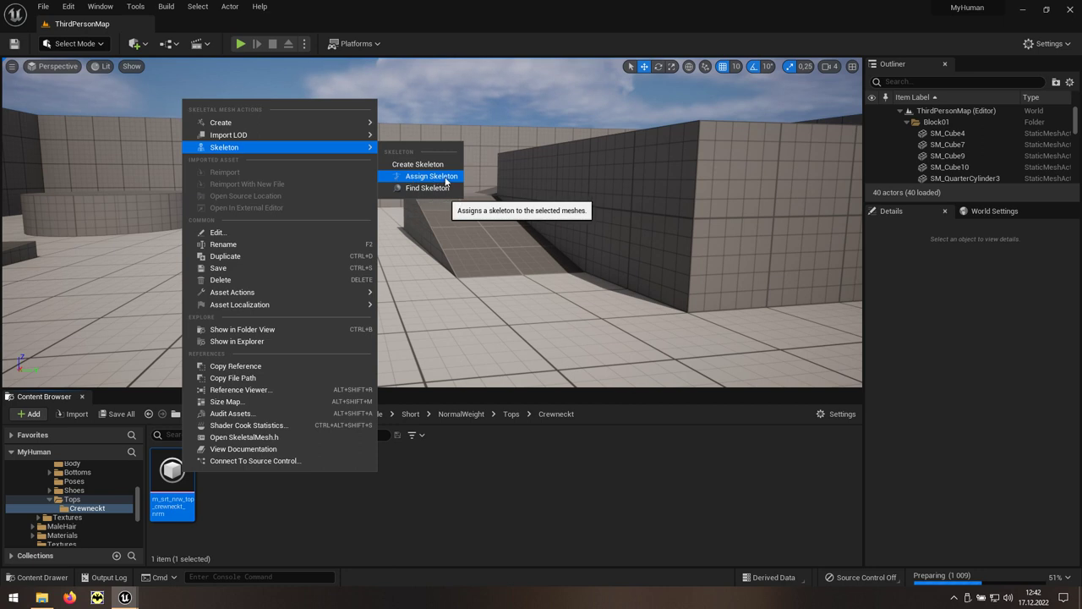
pyautogui.click(446, 181)
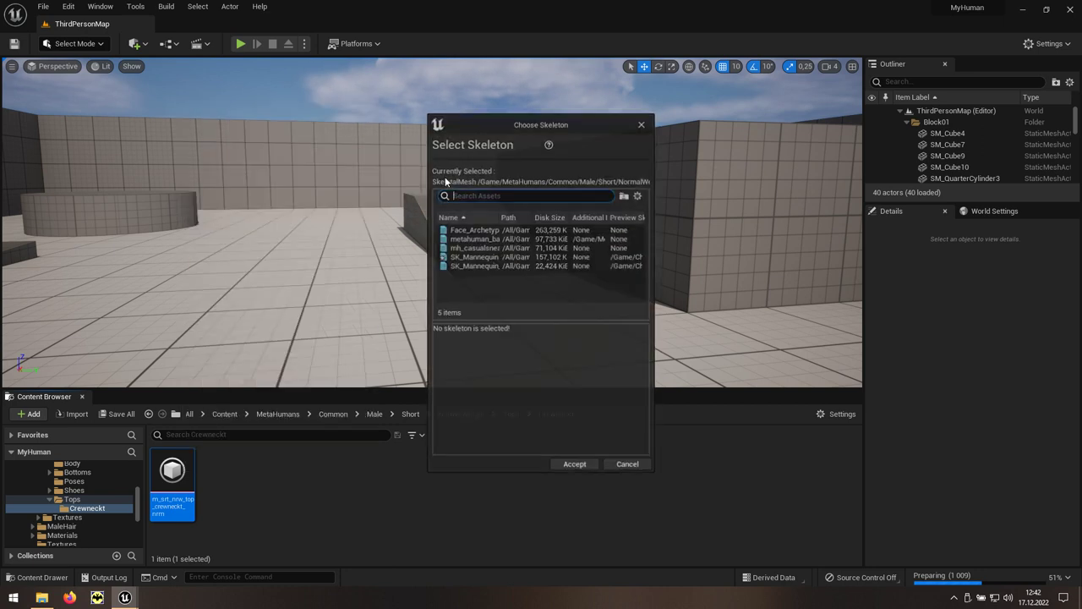
pyautogui.click(474, 256)
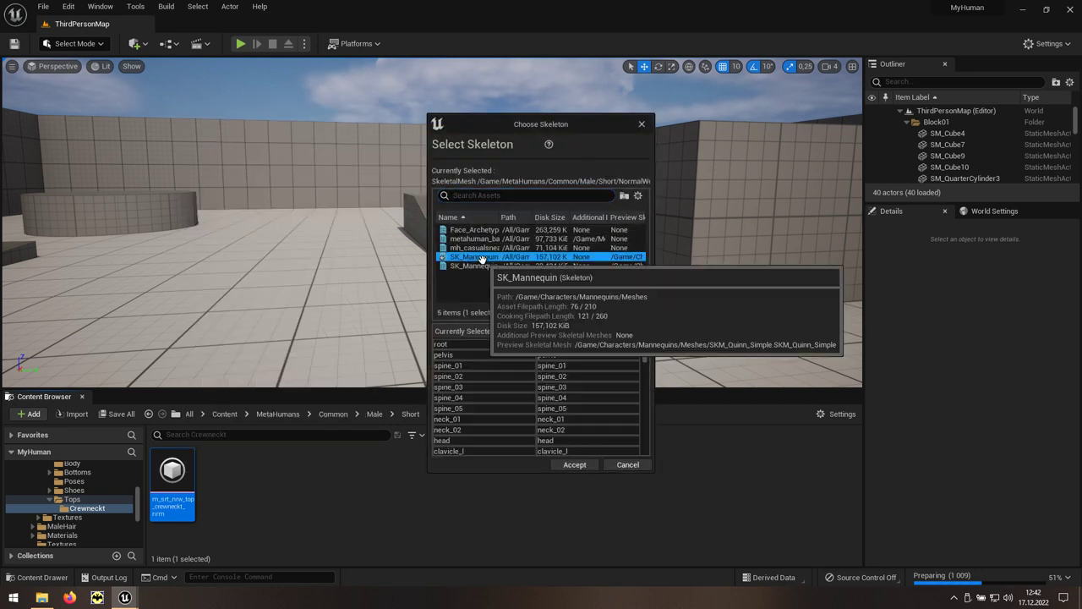
pyautogui.click(574, 465)
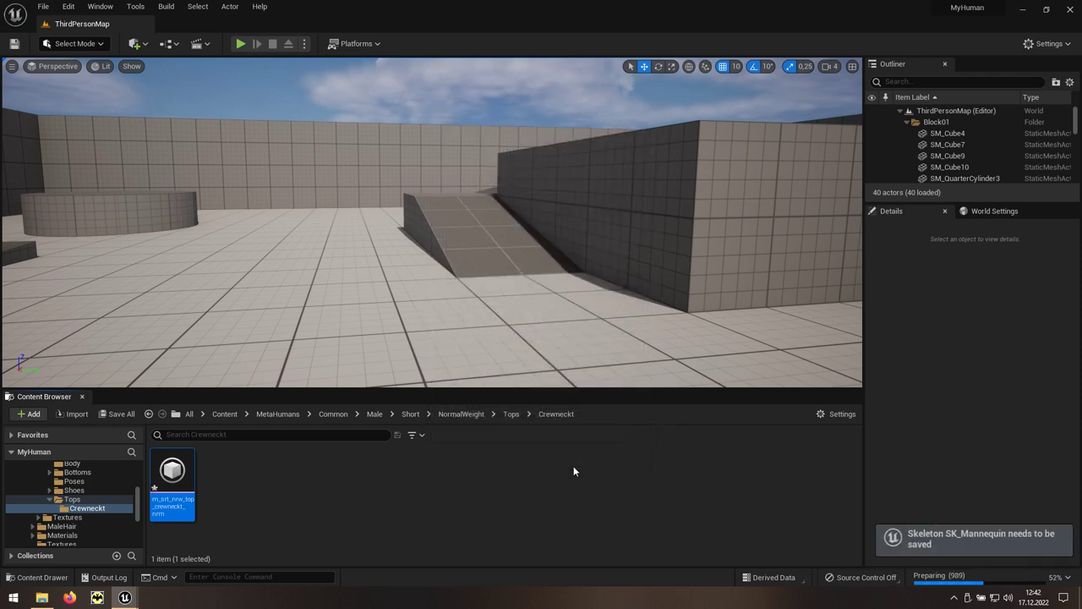
# Step: Preview the t-shirt mesh, then close its editor and the BP_Grzegorz editor
pyautogui.doubleClick(174, 470)
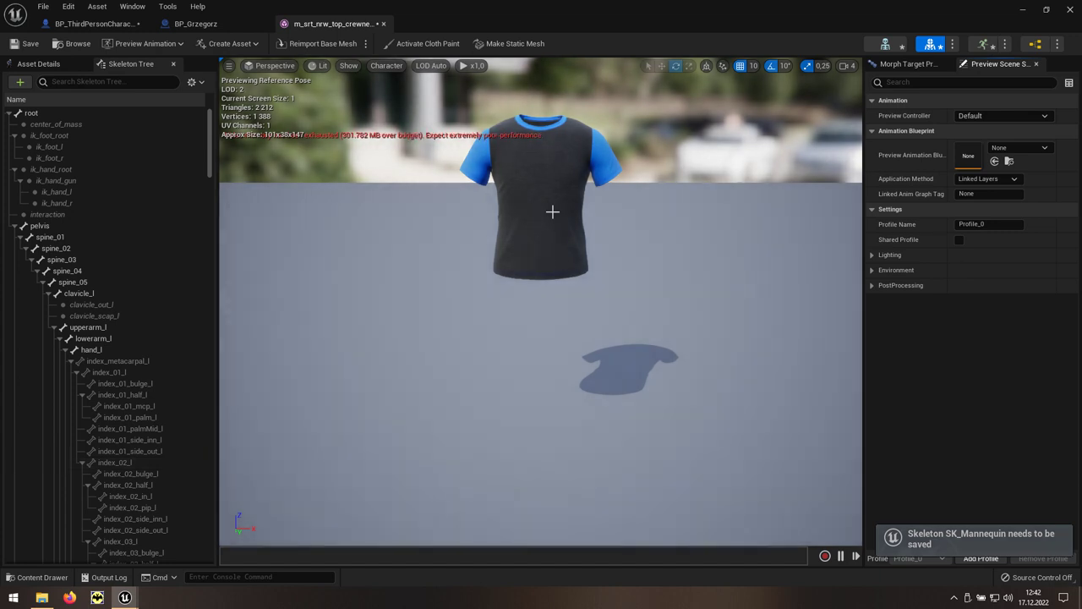
pyautogui.rightClick(553, 213)
pyautogui.moveTo(531, 224); pyautogui.dragTo(618, 200)
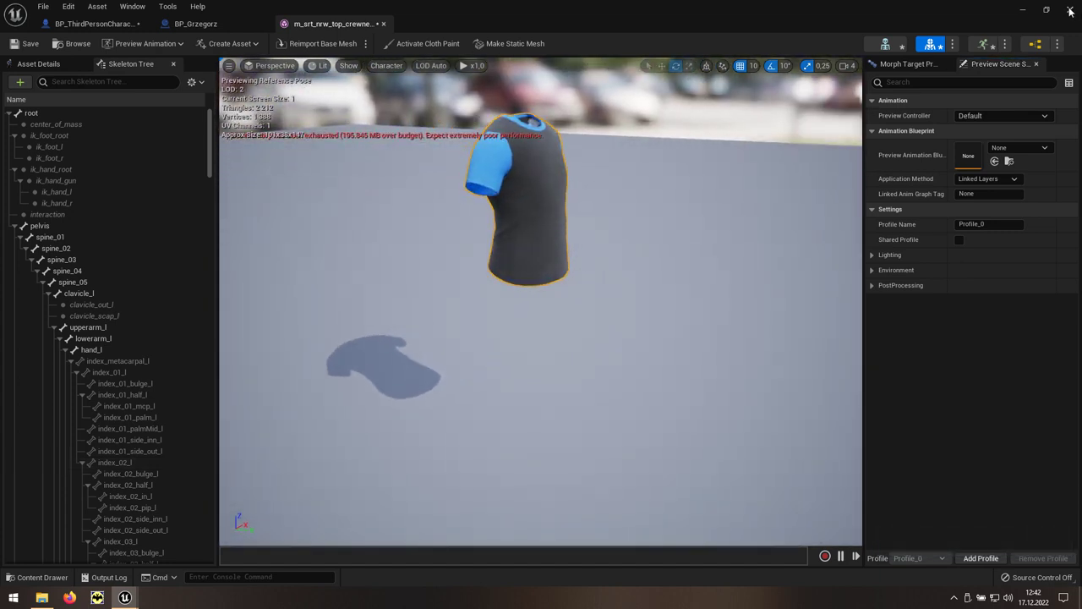
pyautogui.click(385, 25)
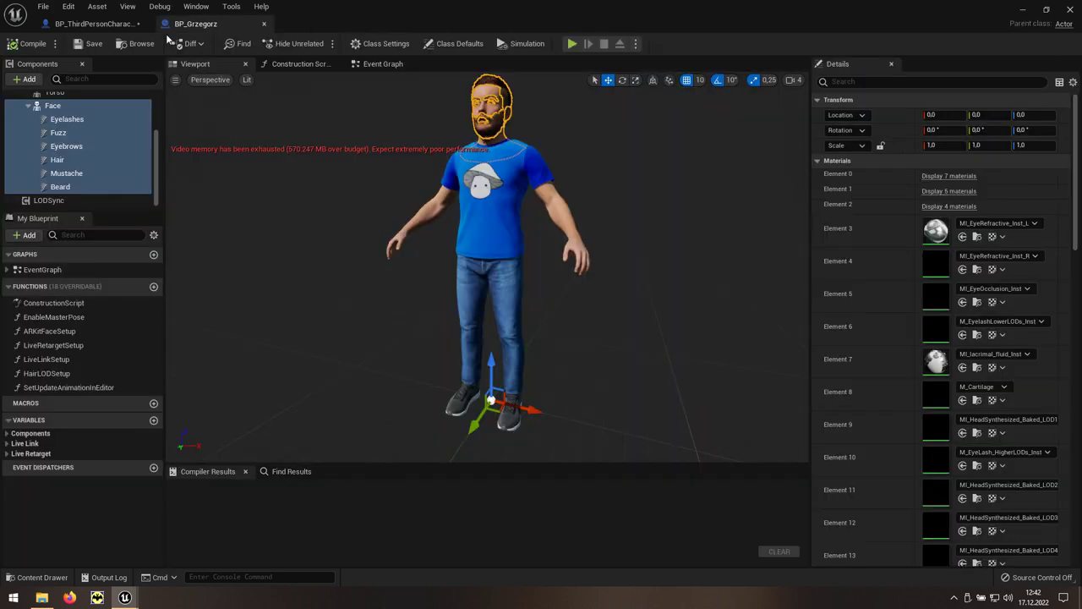
pyautogui.click(263, 25)
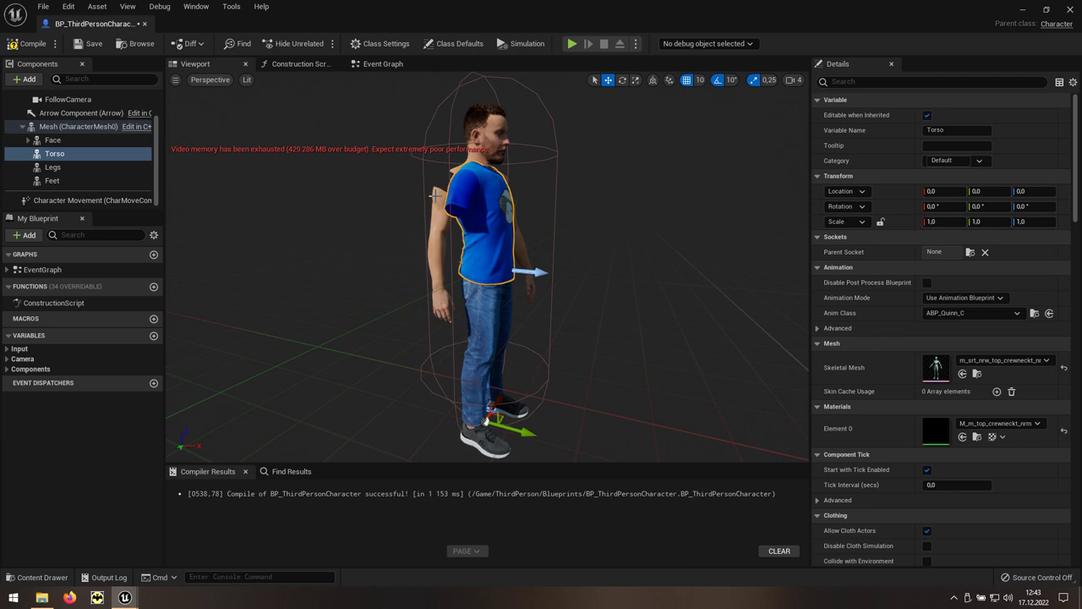
# Step: Recompile BP_ThirdPersonCharacter and collapse the Face node
pyautogui.click(16, 45)
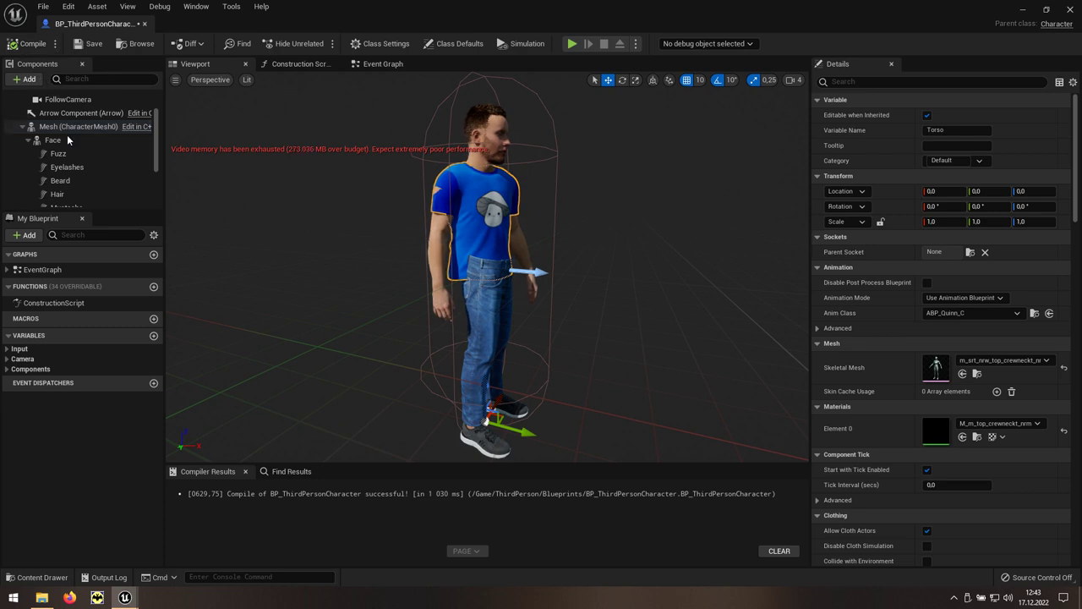
pyautogui.click(28, 139)
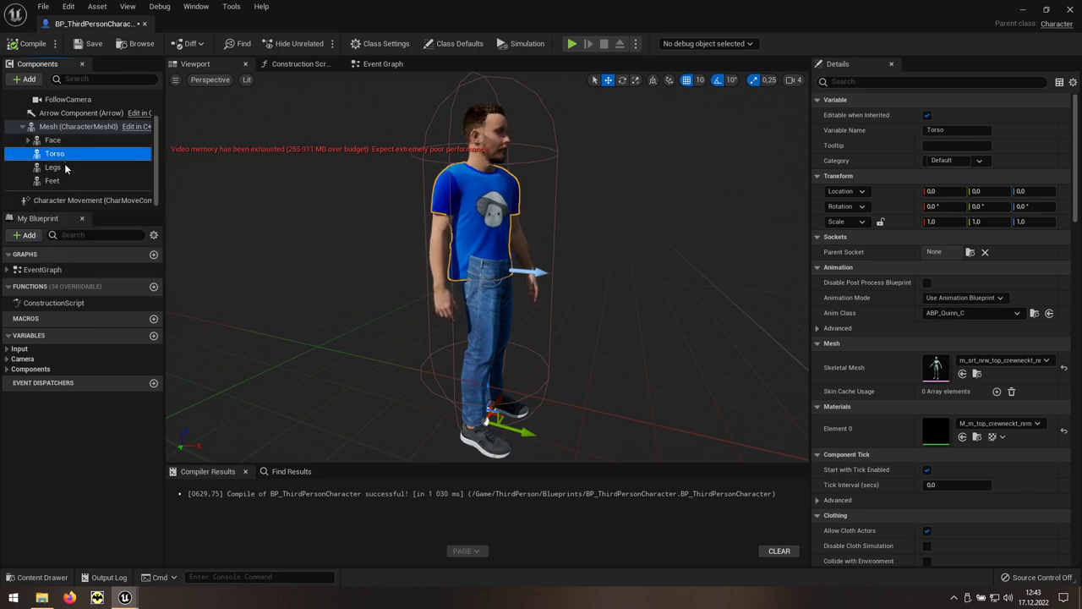
pyautogui.click(65, 167)
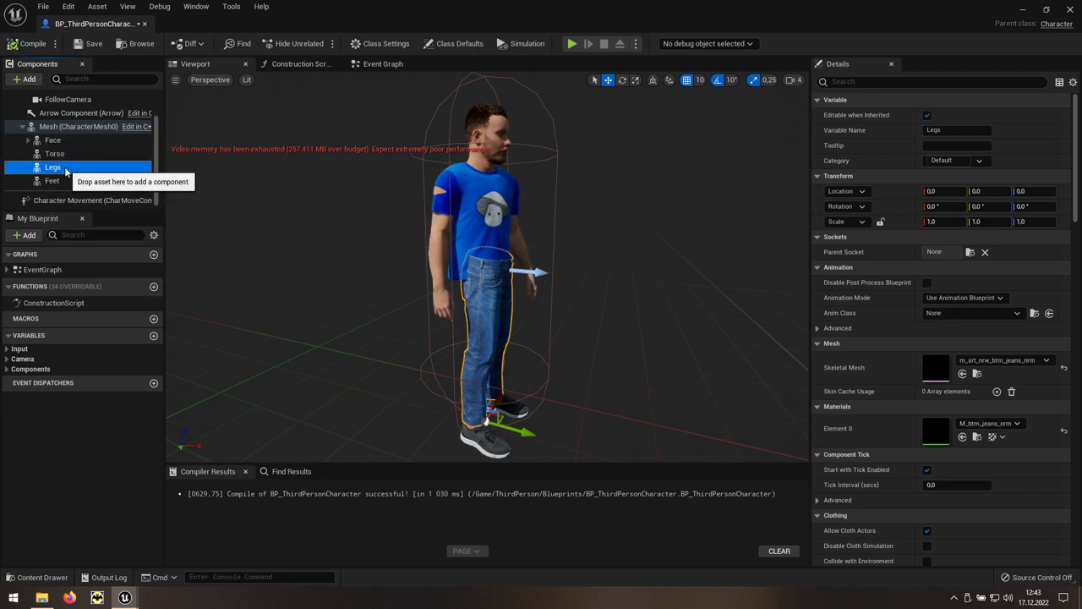
# Step: Set Legs' Anim Class to ABP_Quinn_C and locate the jeans mesh in the Content Browser
pyautogui.click(944, 314)
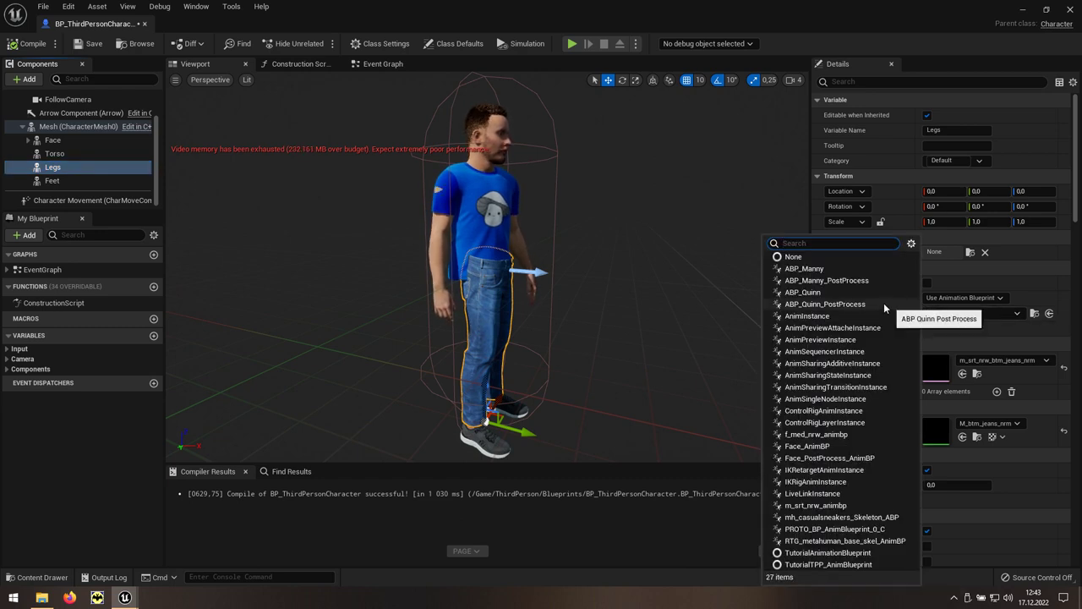
pyautogui.click(850, 295)
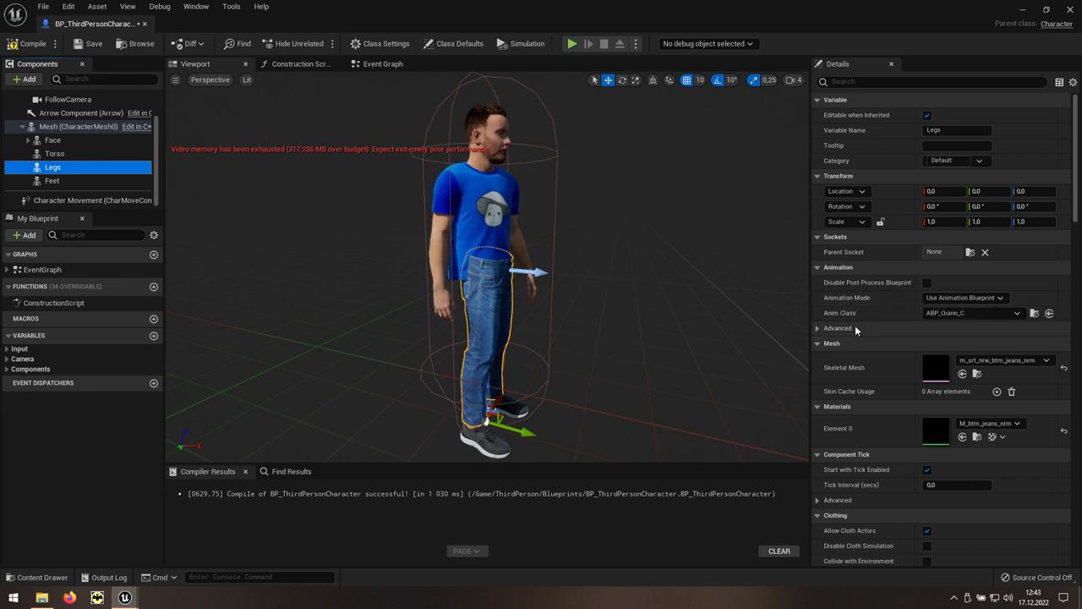
pyautogui.click(977, 375)
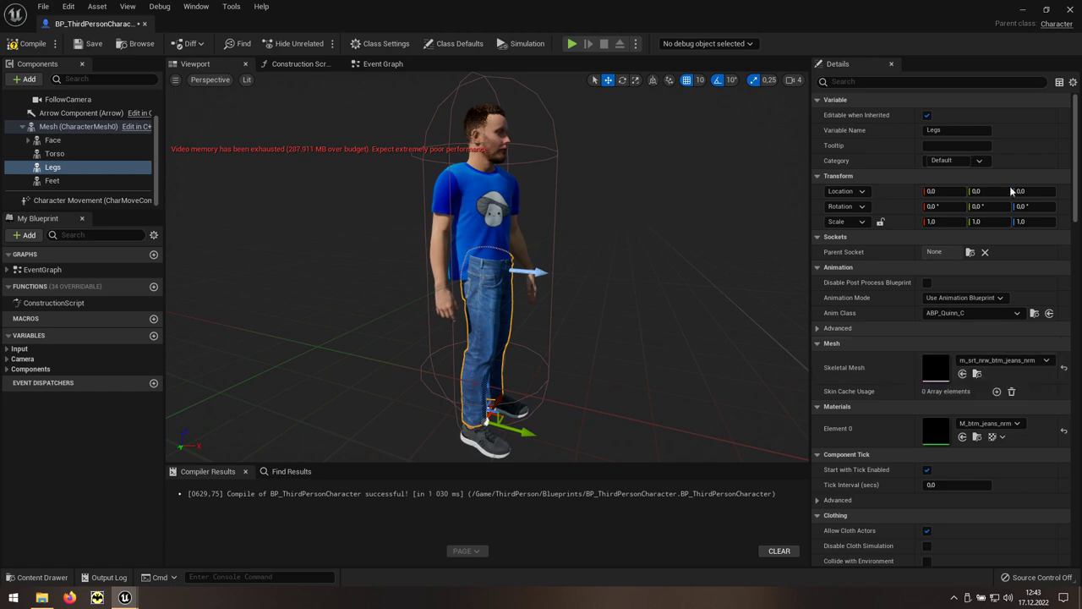
pyautogui.click(1023, 9)
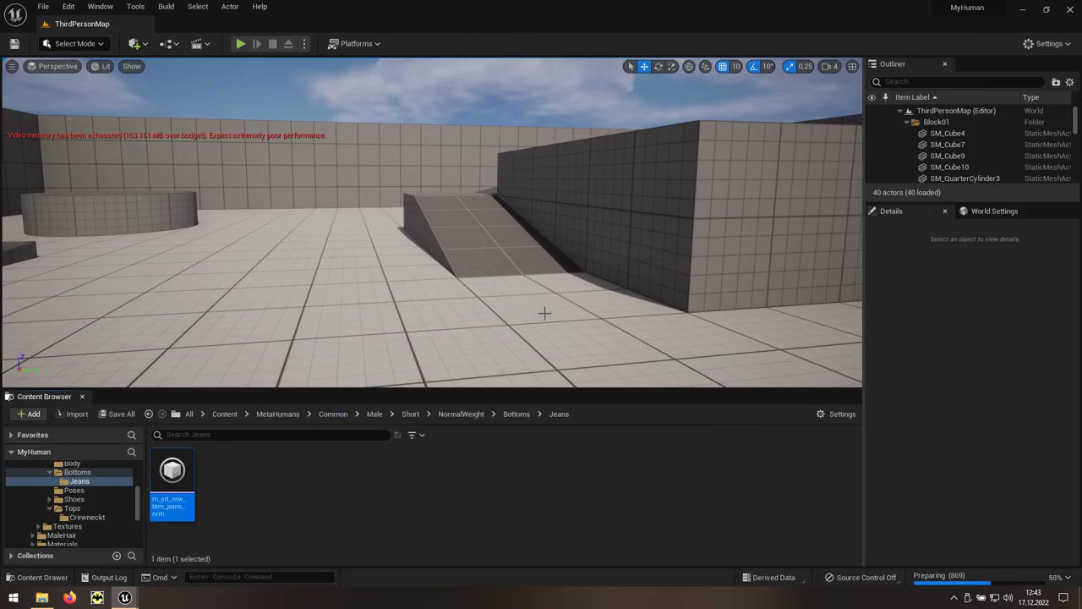
# Step: Assign the SK_Mannequin skeleton to the jeans mesh m_srt_nrw_btm_jeans_nrm
pyautogui.doubleClick(177, 491)
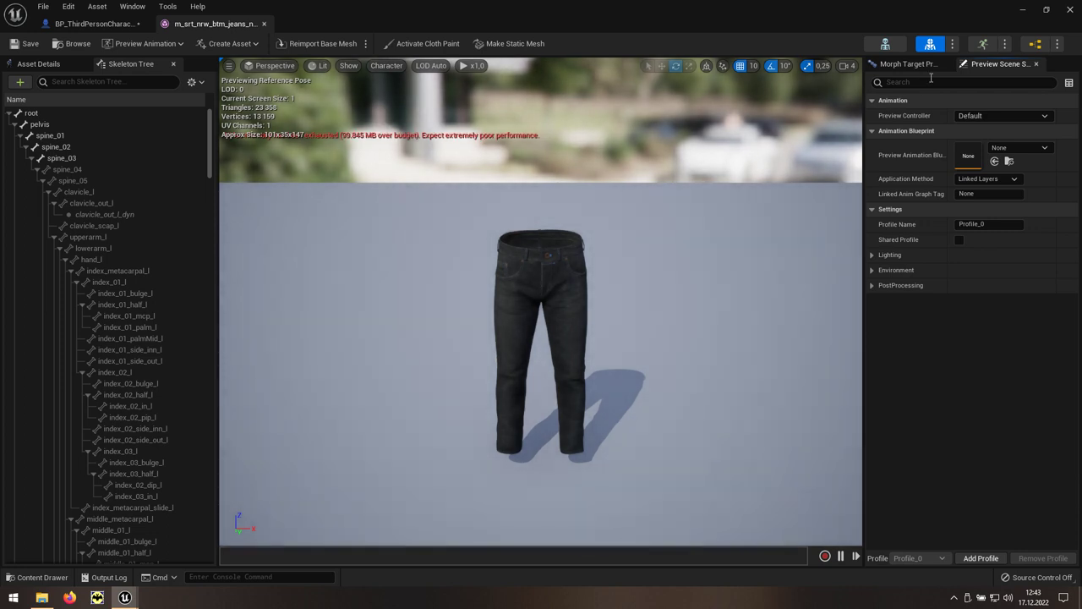
pyautogui.hotkey('alt', 'Tab')
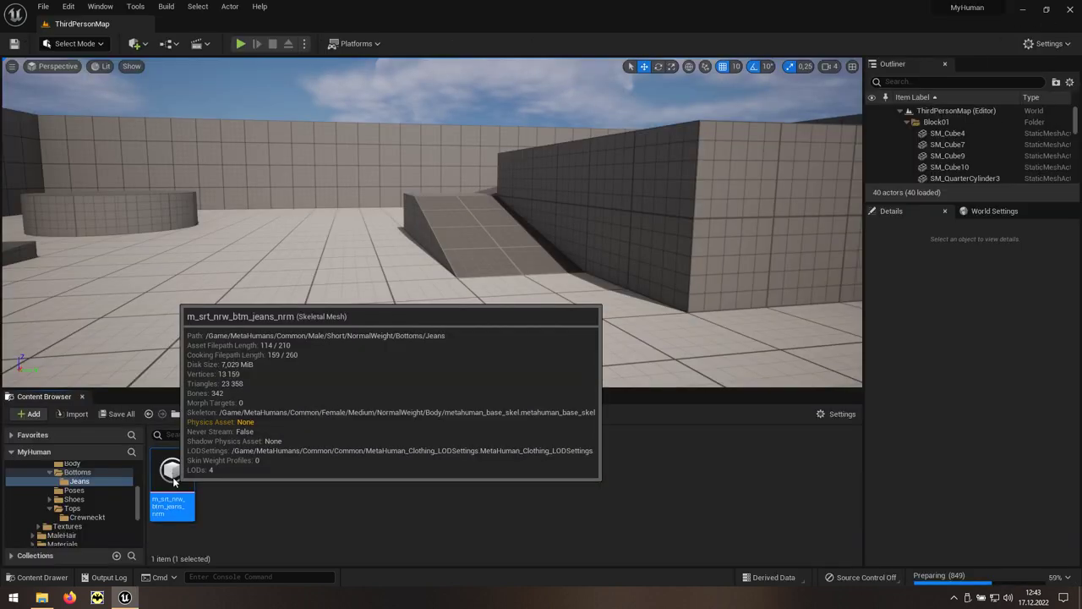
pyautogui.rightClick(171, 476)
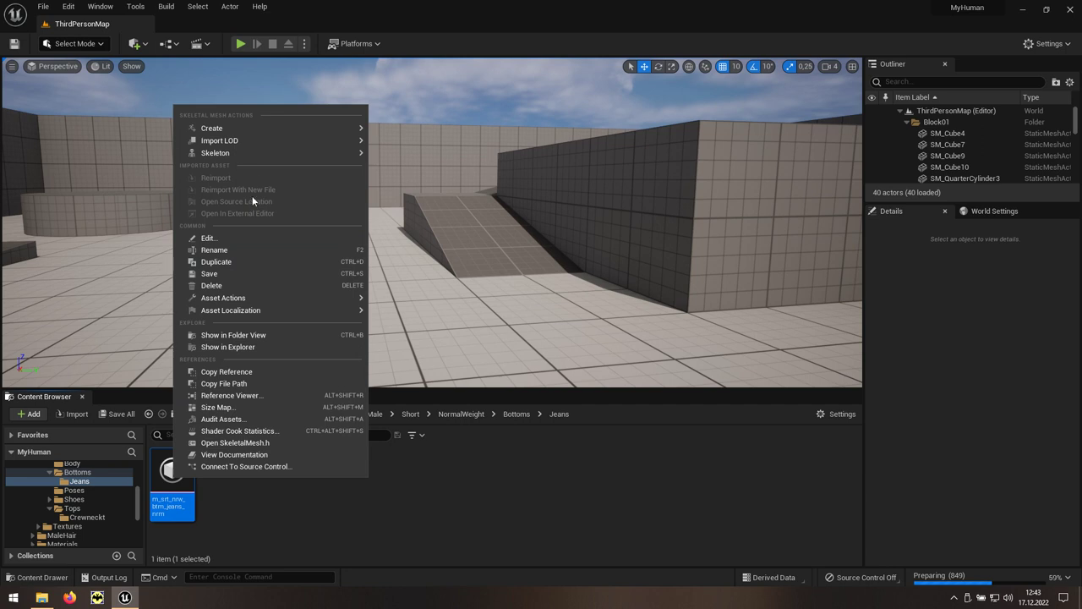
pyautogui.moveTo(254, 152)
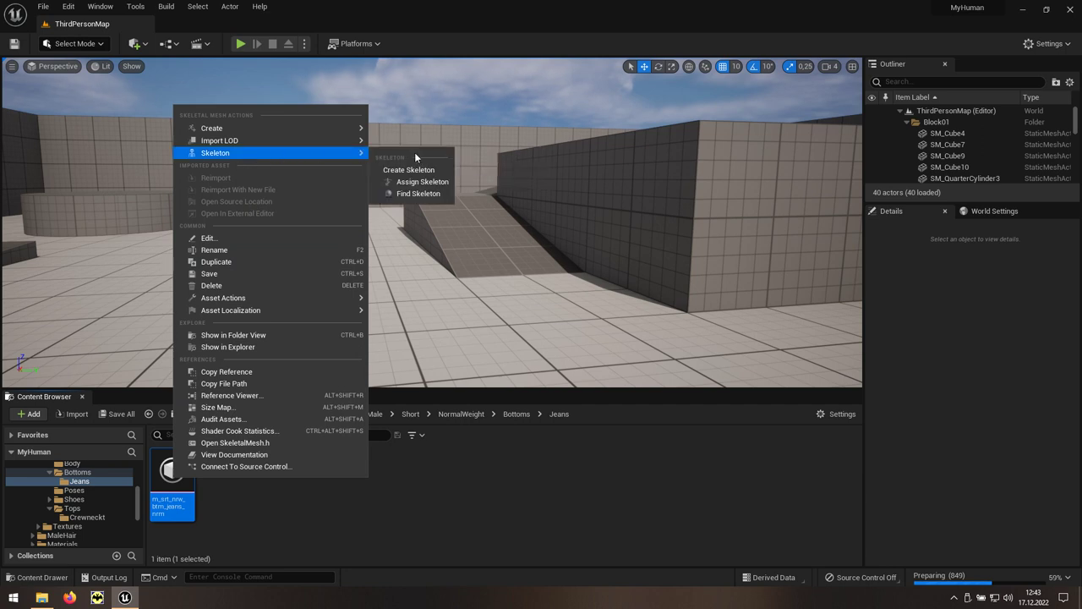
pyautogui.click(419, 182)
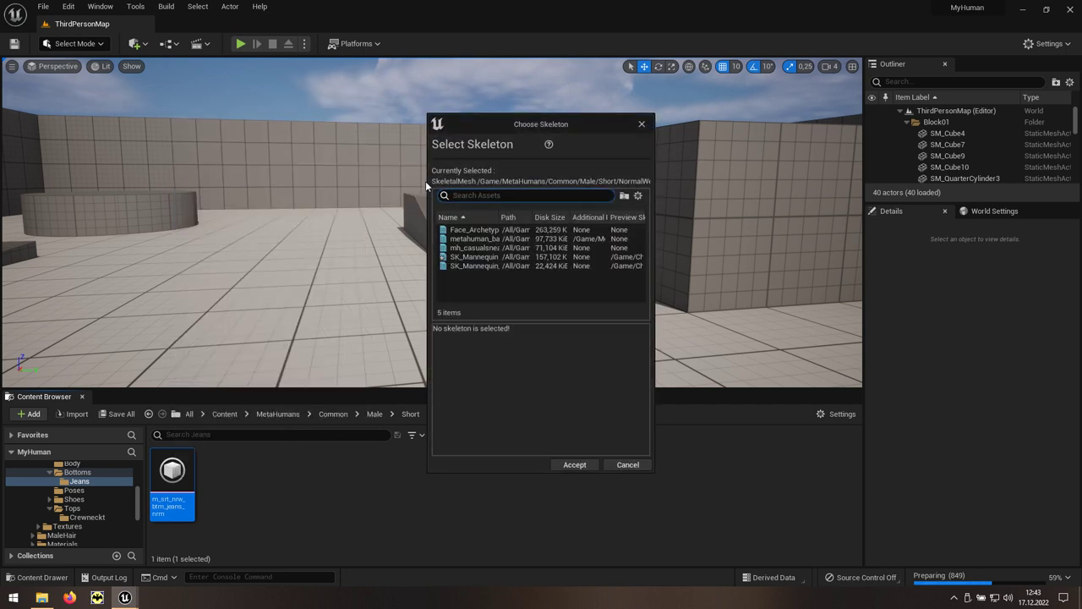
pyautogui.click(470, 256)
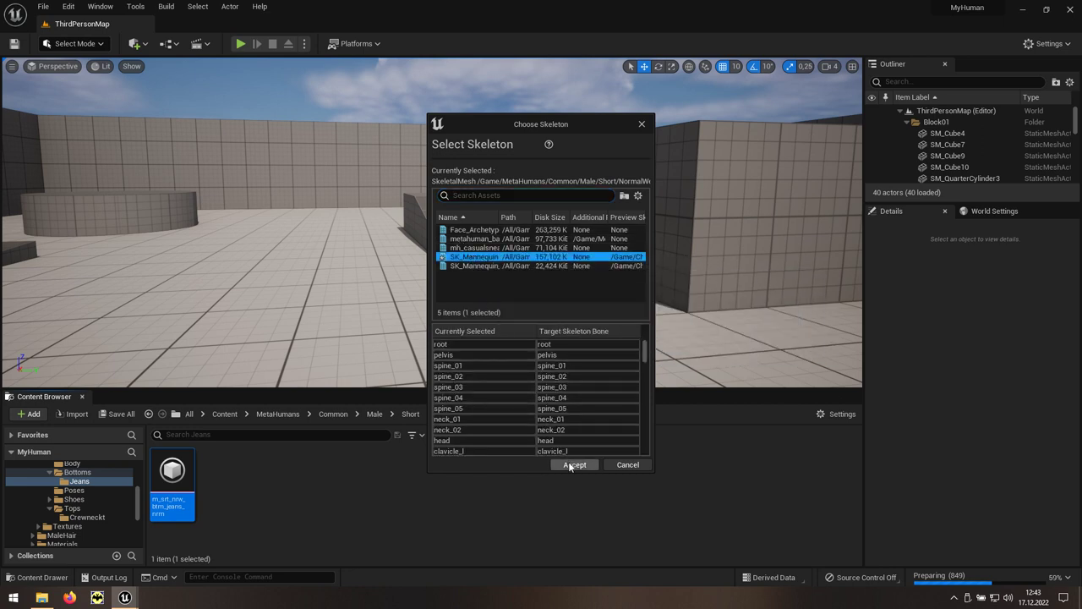
pyautogui.click(573, 464)
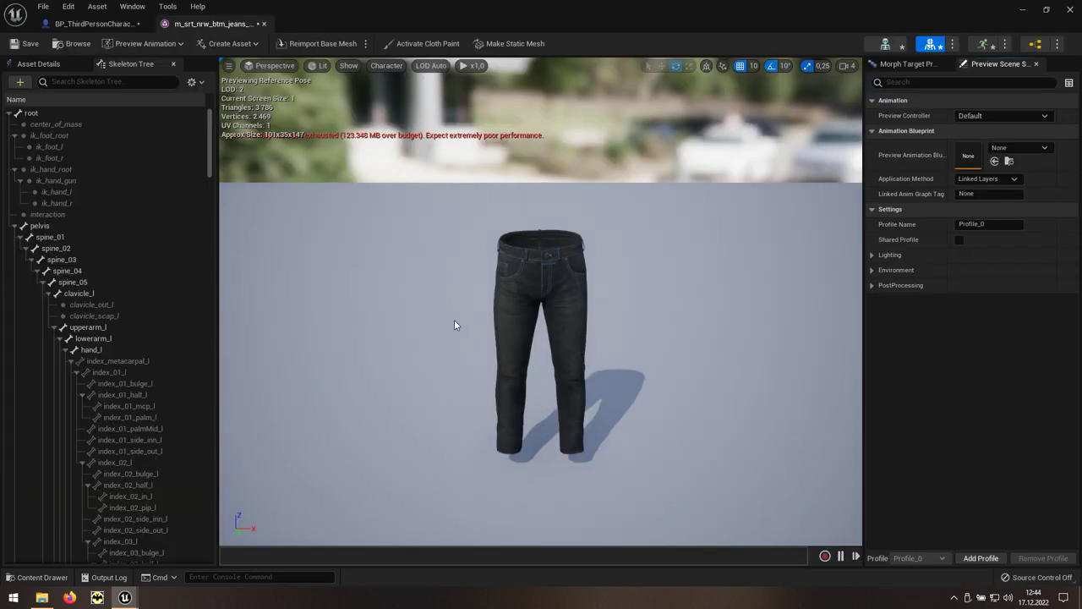
# Step: Close the jeans editor, compile BP_ThirdPersonCharacter and collapse the Face node
pyautogui.click(264, 24)
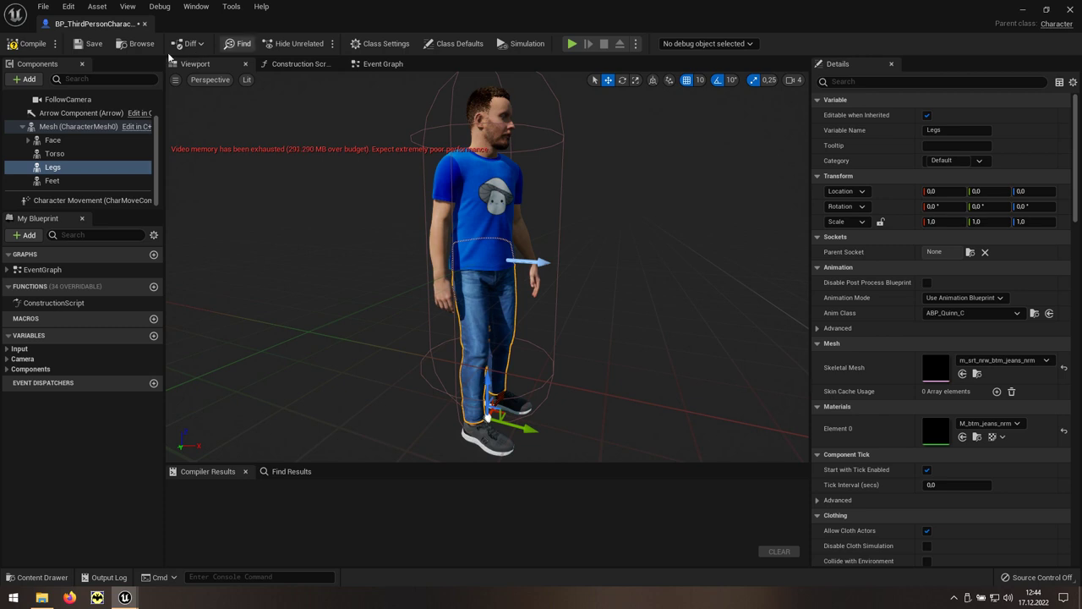
pyautogui.click(30, 46)
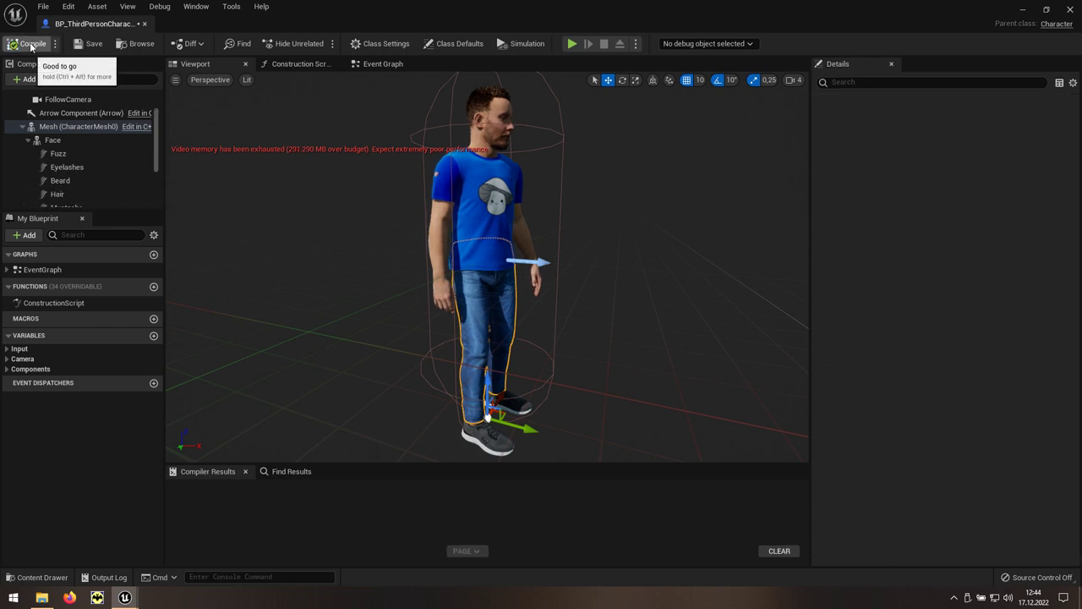
pyautogui.click(28, 140)
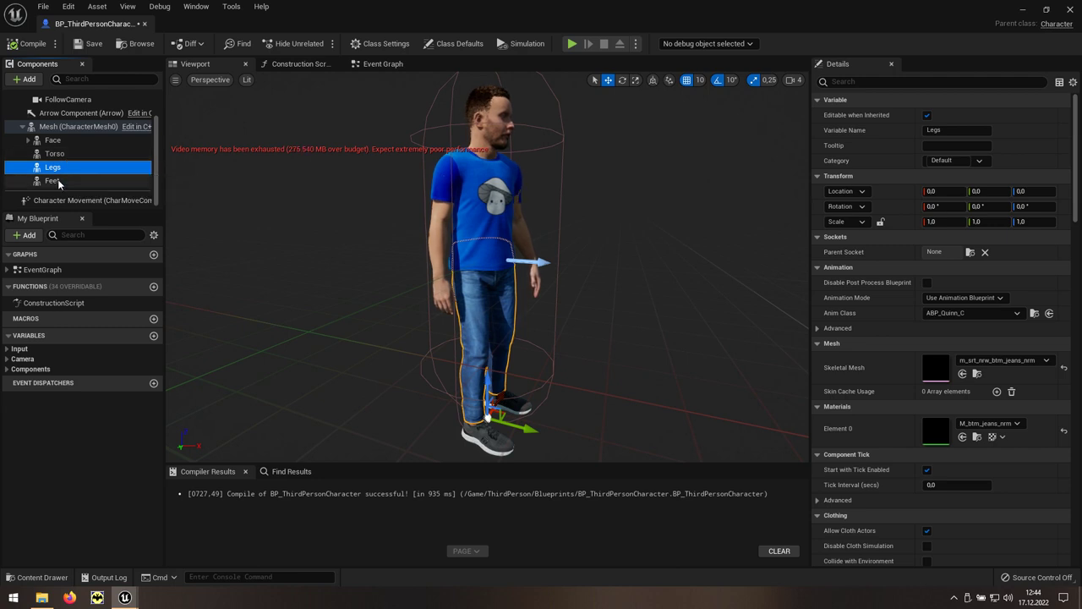
# Step: Set Feet's Anim Class to ABP_Quinn_C and locate the running-shoes mesh in the level editor
pyautogui.click(56, 180)
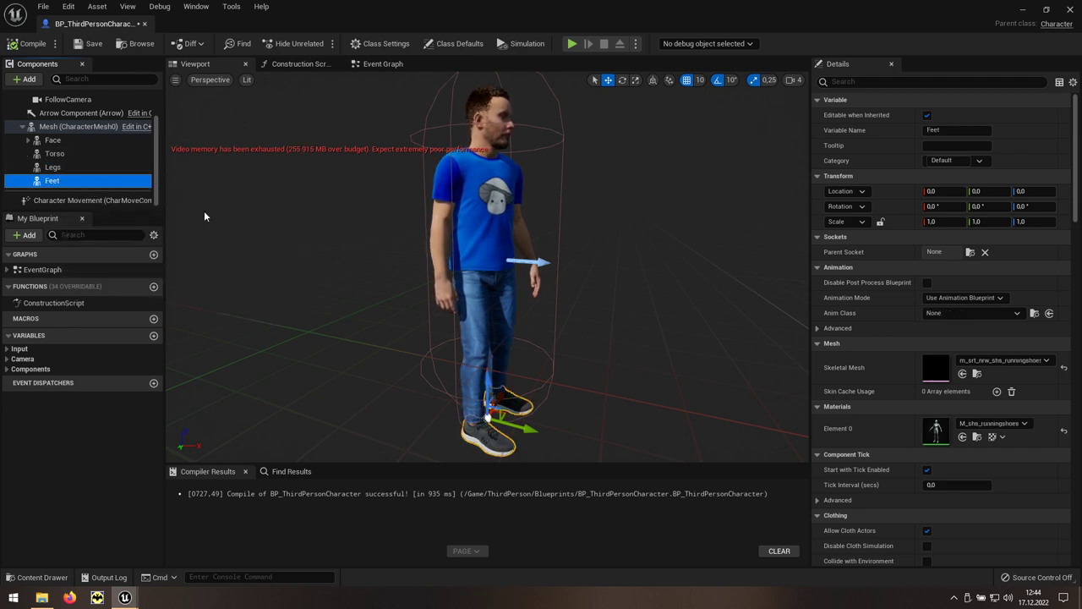
pyautogui.click(934, 315)
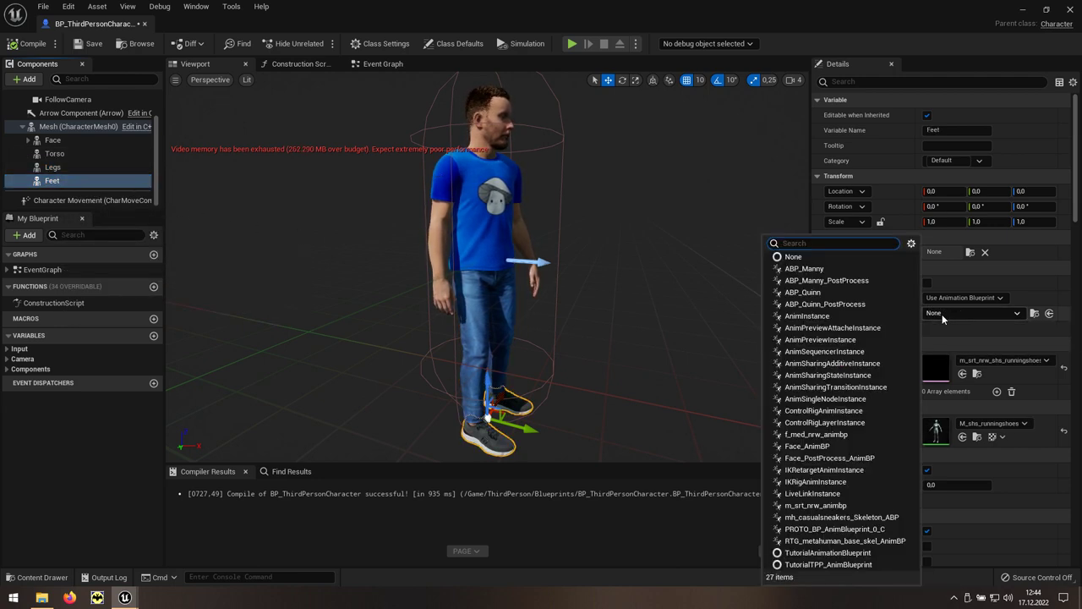
pyautogui.click(845, 293)
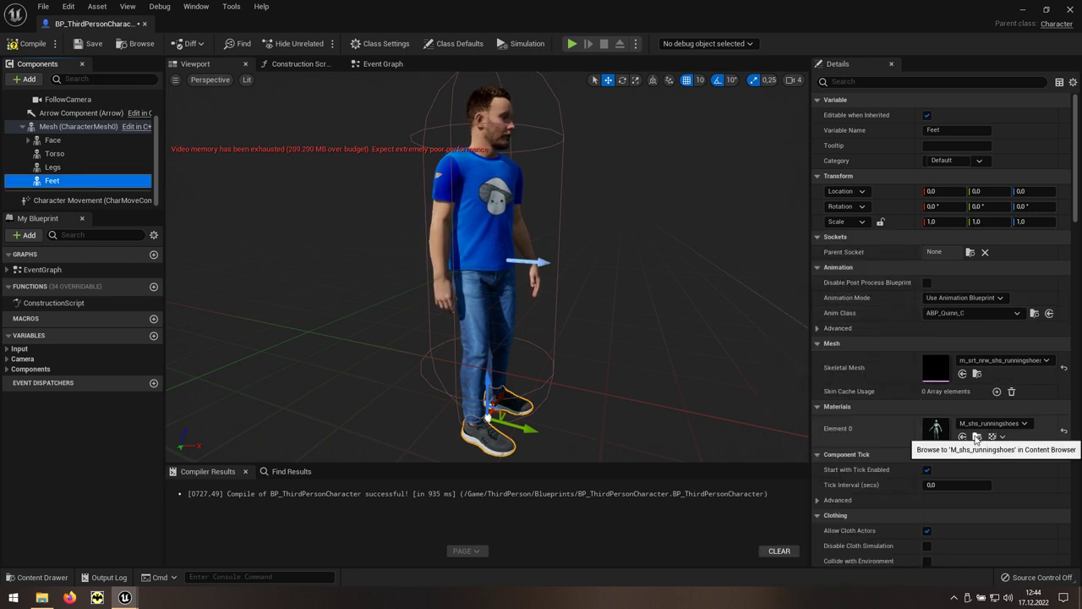
pyautogui.click(979, 375)
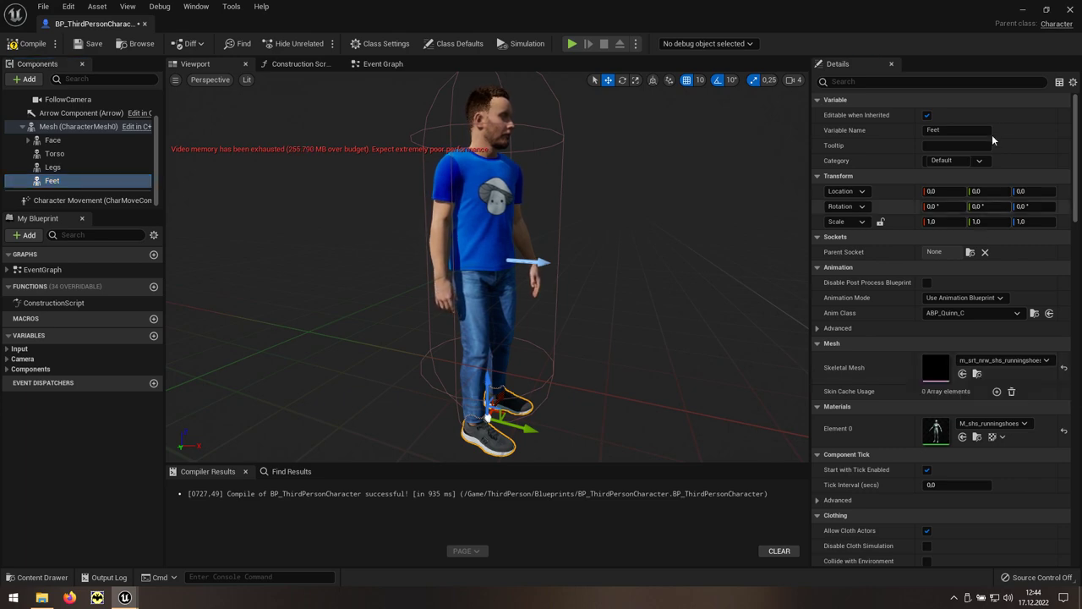
pyautogui.click(1024, 13)
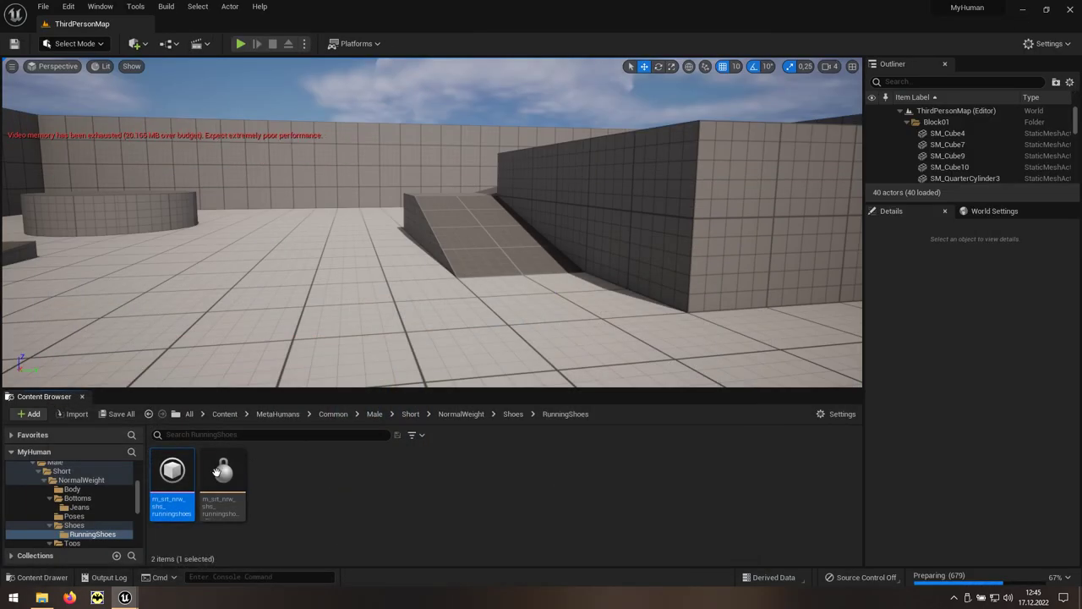
# Step: Open the running shoes mesh to inspect it, then close its editor
pyautogui.doubleClick(175, 480)
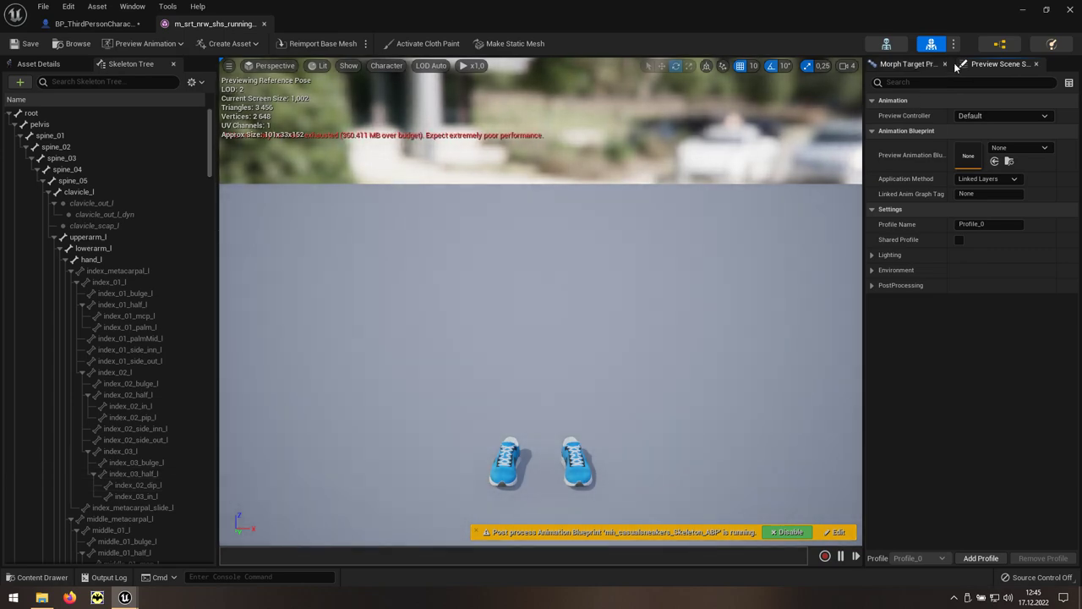
pyautogui.click(264, 24)
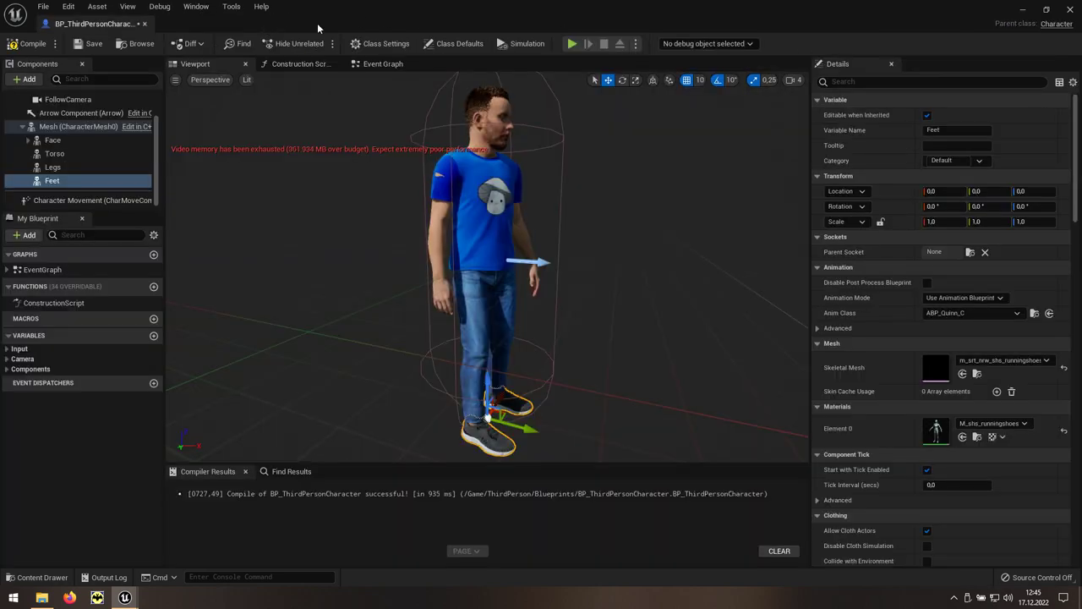
pyautogui.click(1021, 12)
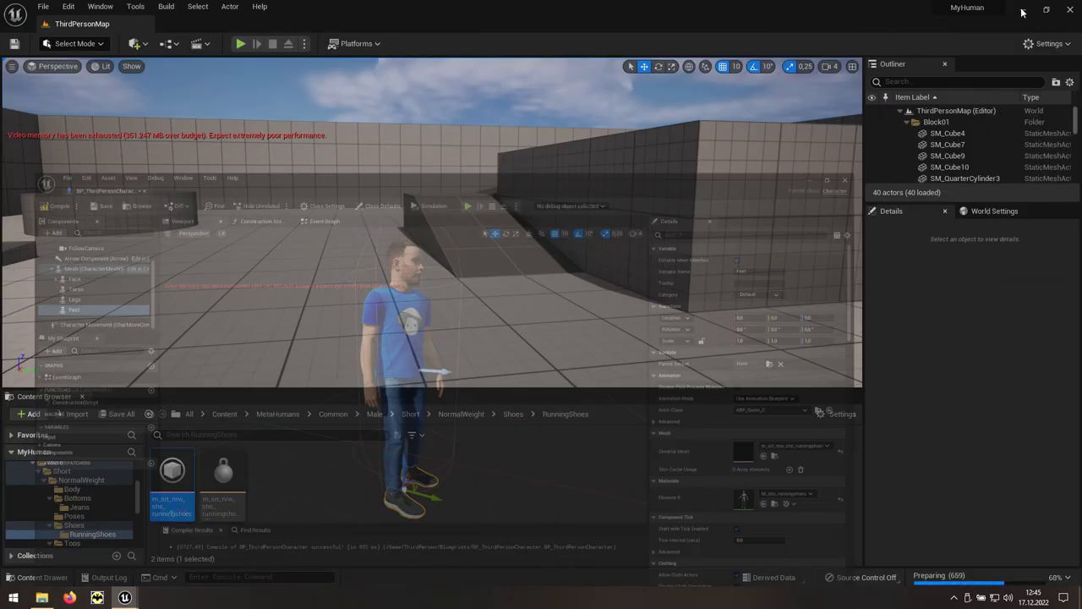
# Step: Assign SK_Mannequin as the shoes' skeleton, merging in the four sneaker tongue bones
pyautogui.rightClick(169, 483)
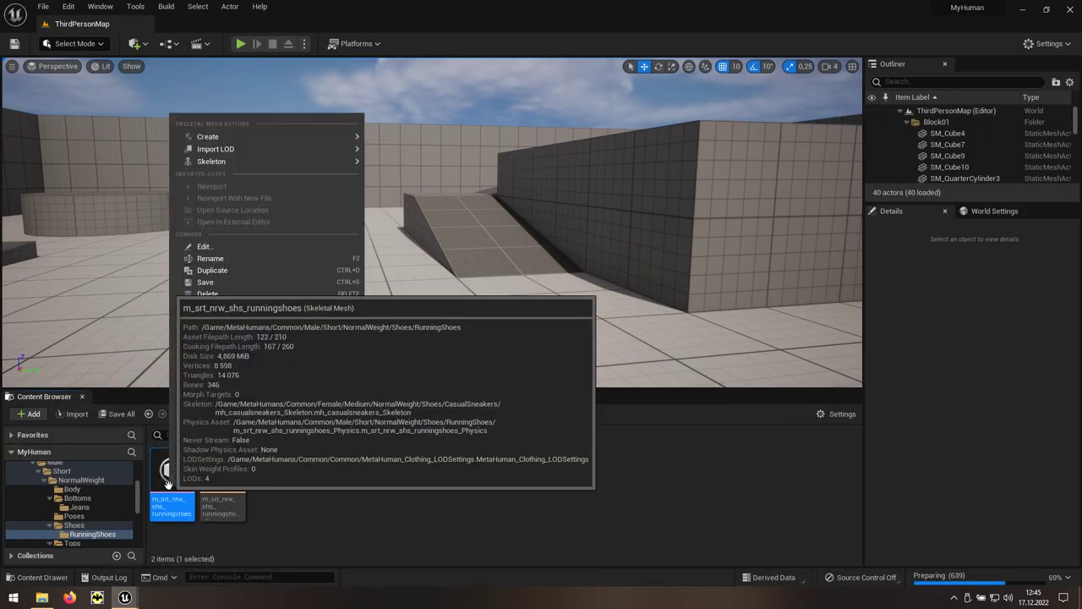
pyautogui.moveTo(235, 161)
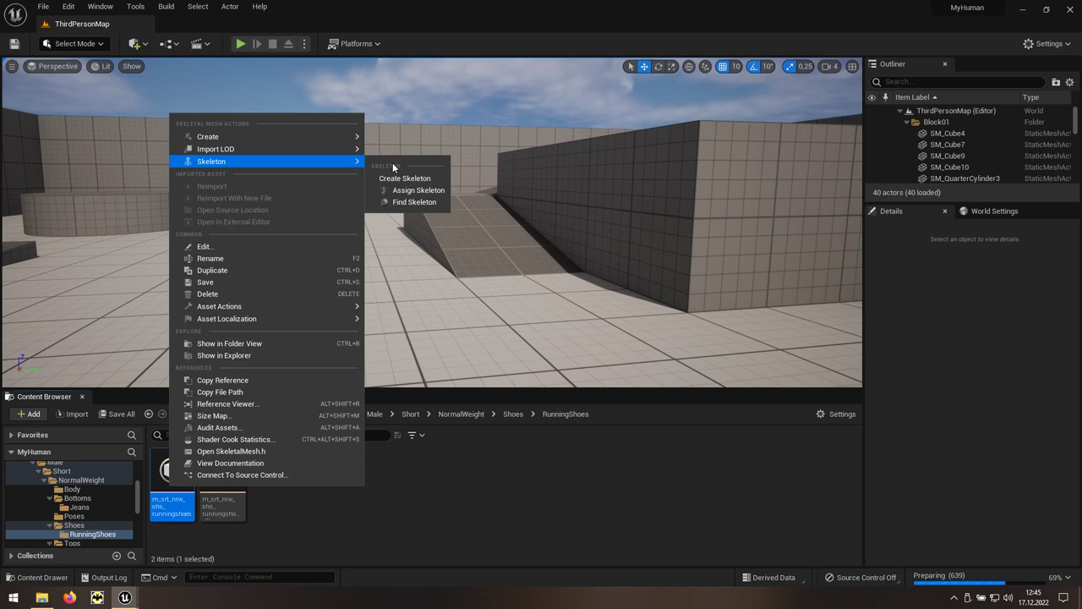
pyautogui.click(417, 190)
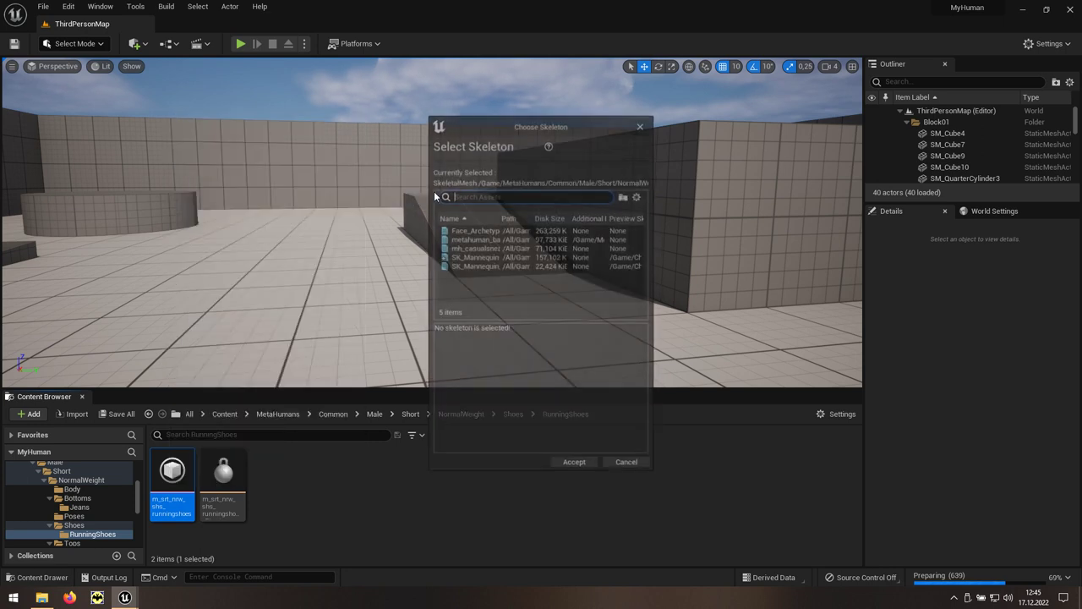
pyautogui.click(470, 257)
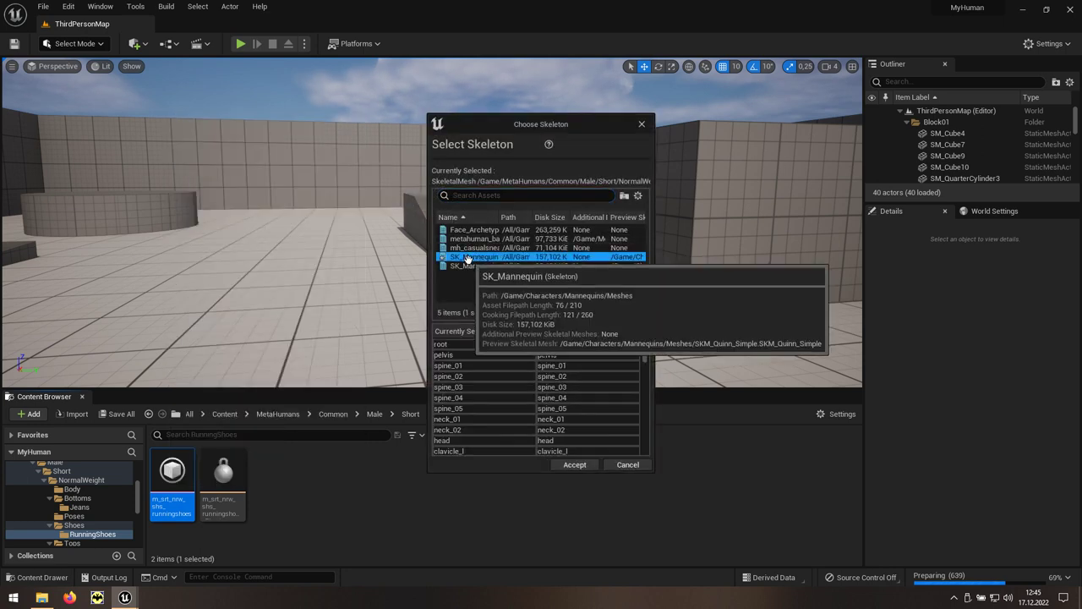
pyautogui.click(562, 466)
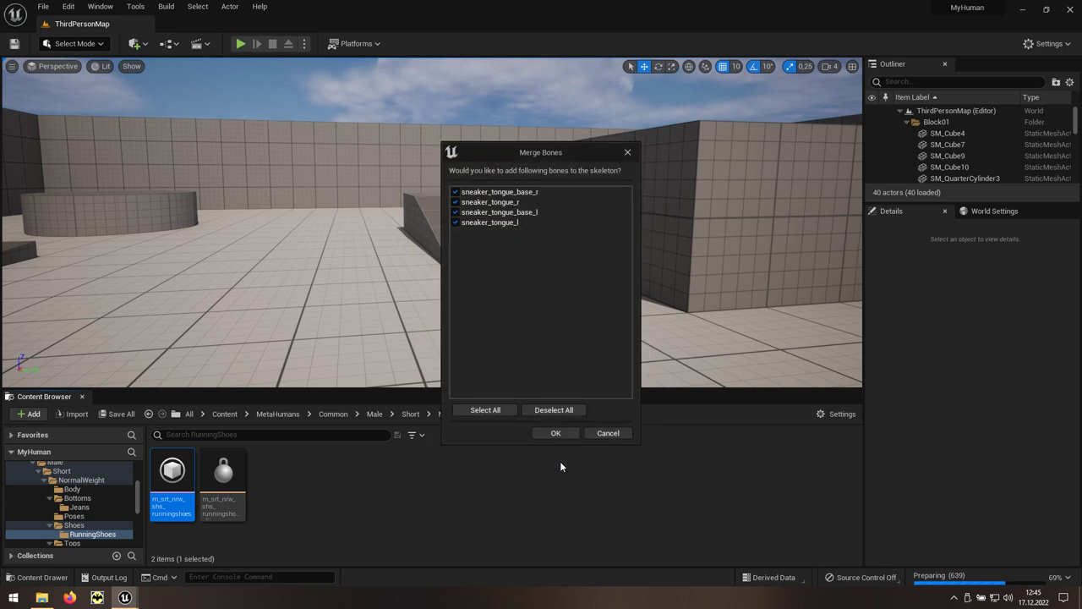
pyautogui.click(556, 433)
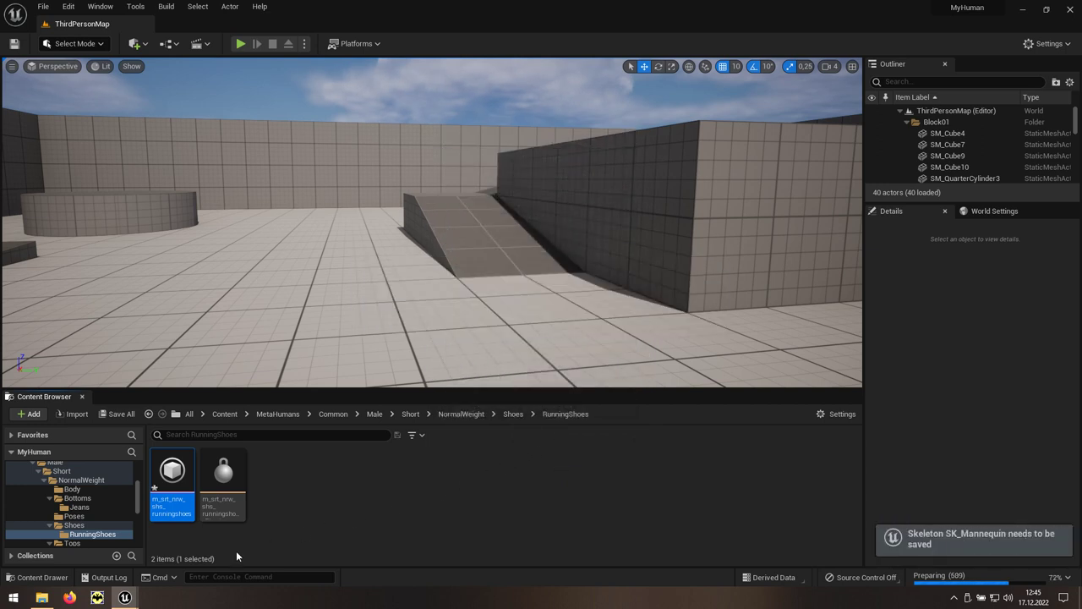
# Step: Recompile the BP_ThirdPersonCharacter blueprint
pyautogui.moveTo(124, 598)
pyautogui.click(174, 517)
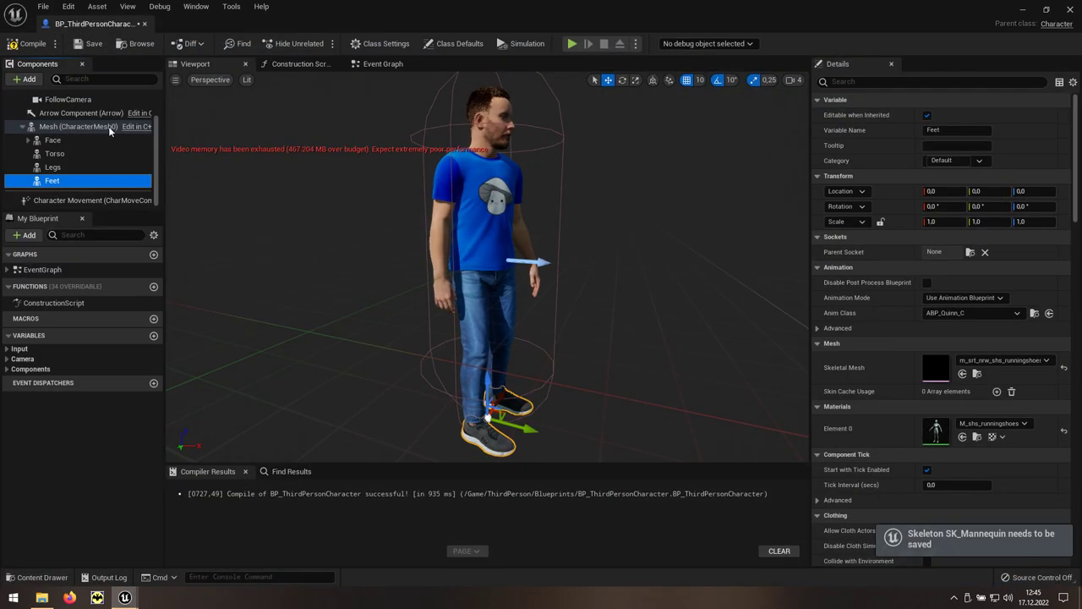
pyautogui.click(24, 47)
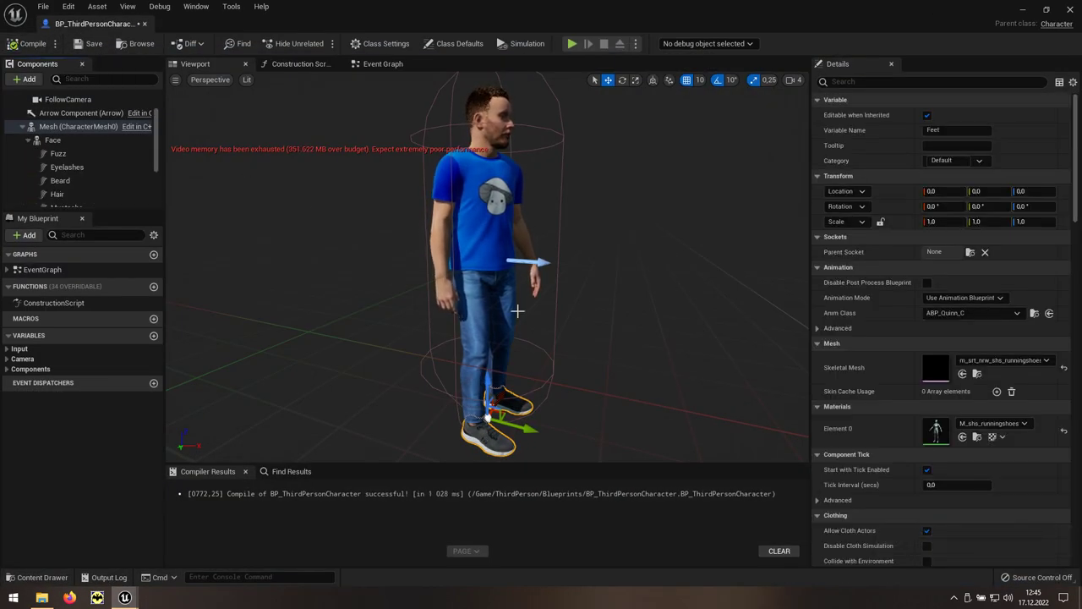
pyautogui.click(1026, 12)
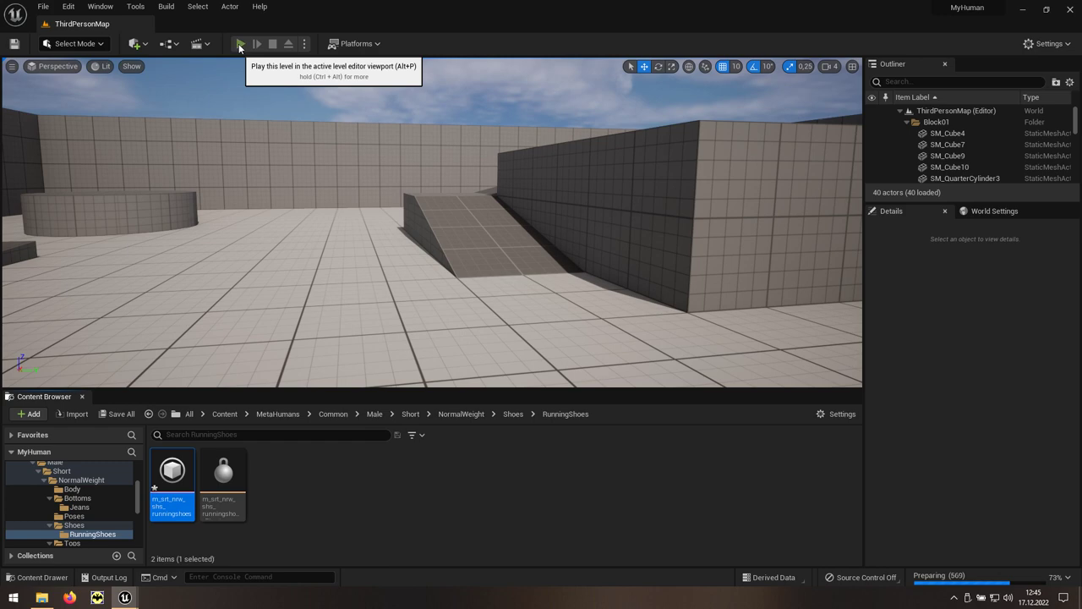
# Step: Play the level, run the character around with S and A, then stop
pyautogui.click(240, 44)
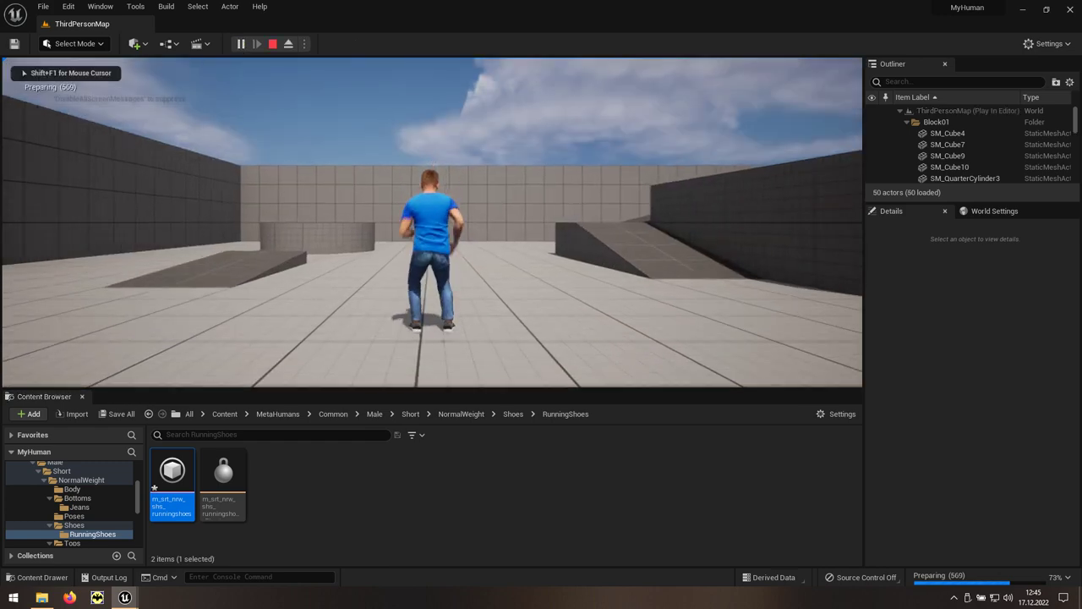
pyautogui.press('s')
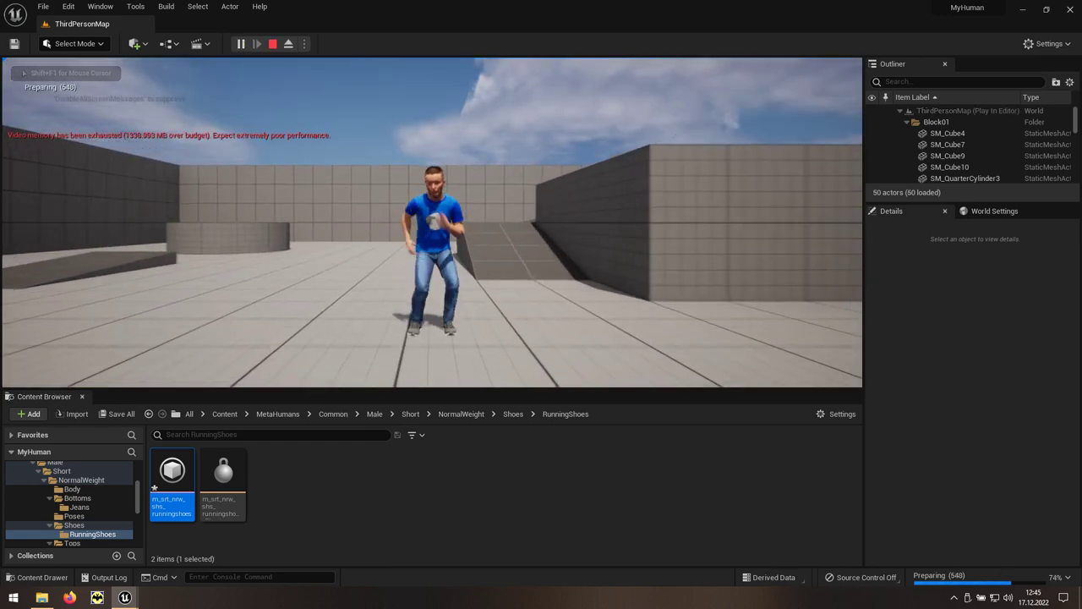
pyautogui.press('a')
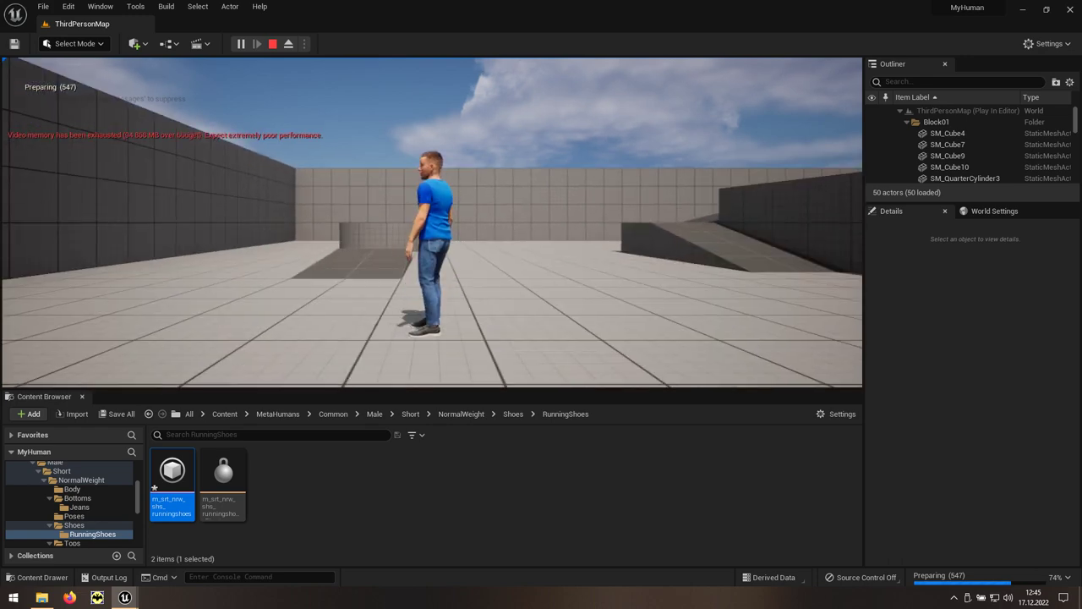
pyautogui.press('Escape')
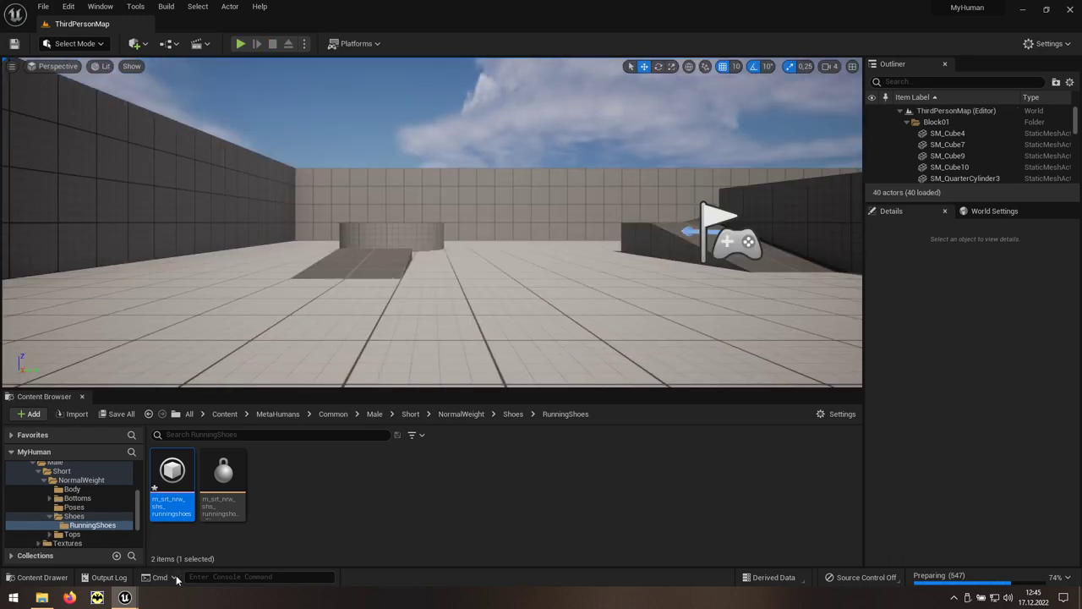
# Step: Reopen the character blueprint, select the torso mesh, then close the blueprint editor
pyautogui.moveTo(125, 599)
pyautogui.click(177, 558)
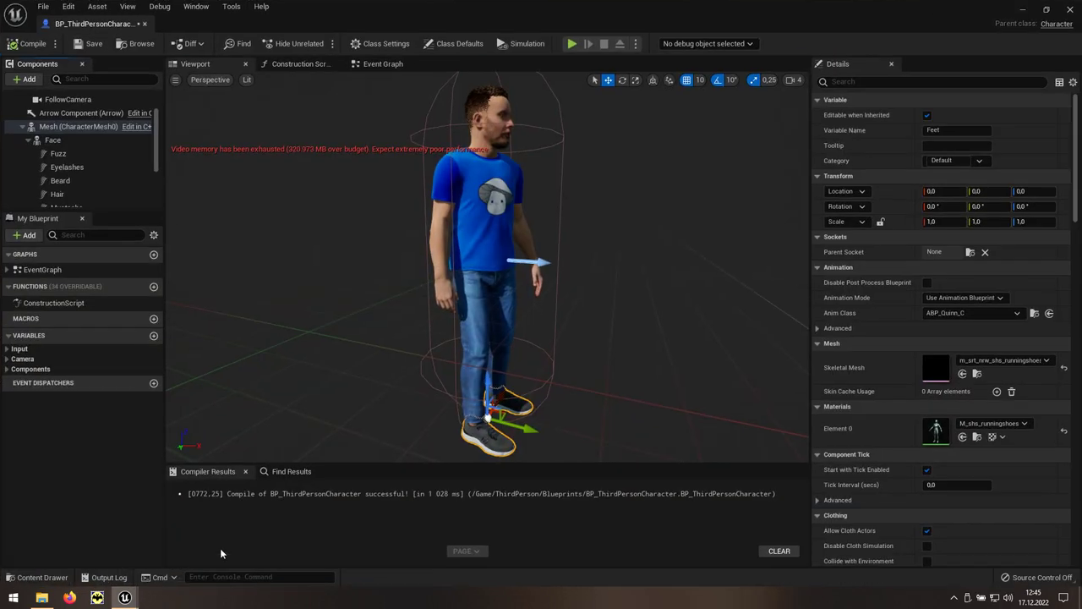
pyautogui.click(490, 241)
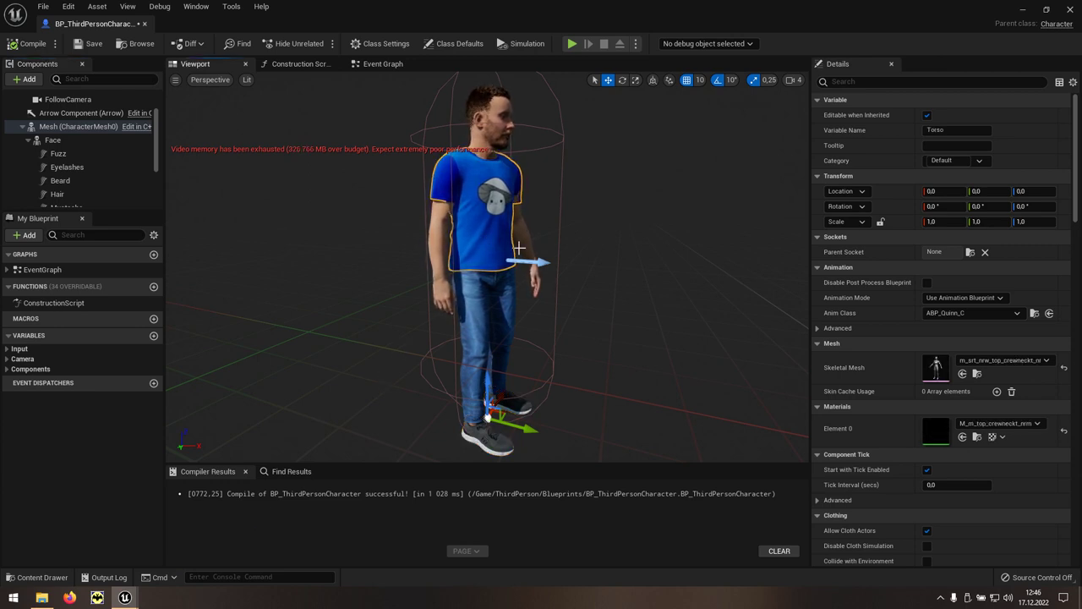
pyautogui.moveTo(849, 317)
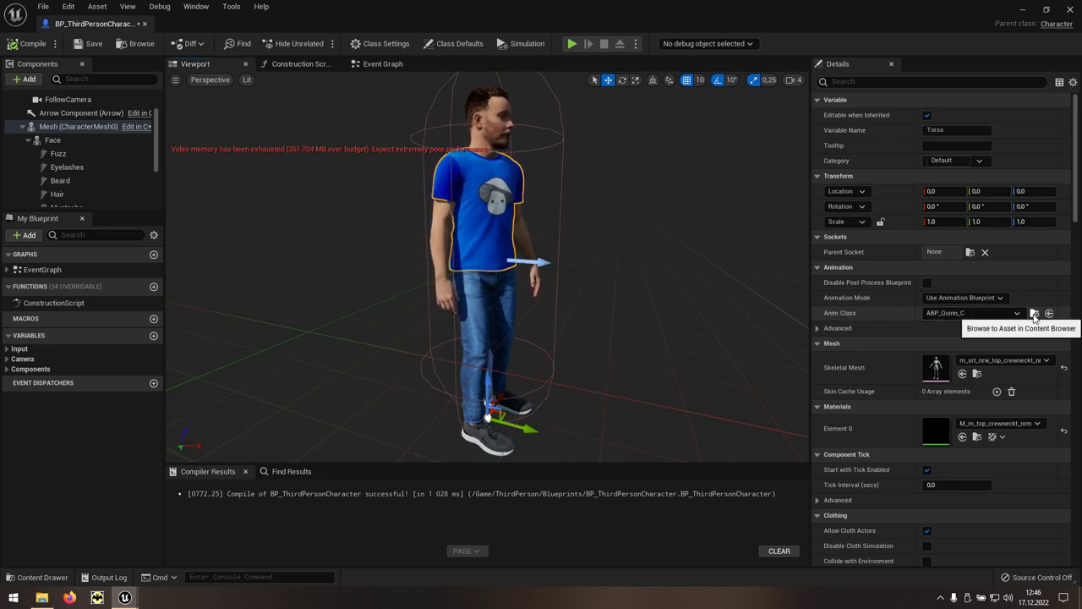
pyautogui.click(1071, 13)
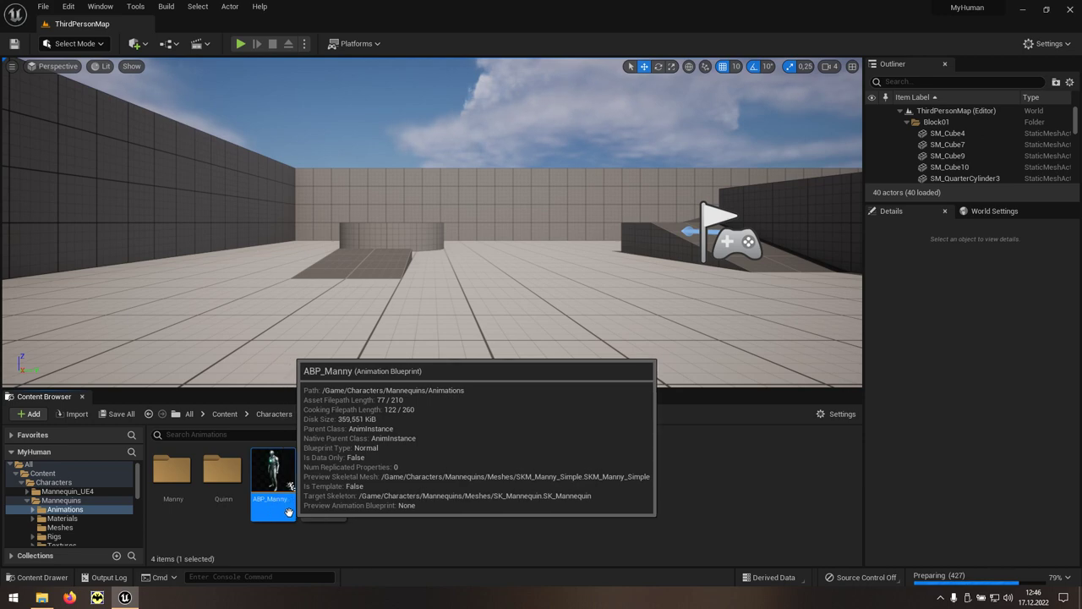
# Step: Open CR_Mannequin_BasicFootIK from the Control Rig node in ABP_Manny's AnimGraph
pyautogui.doubleClick(288, 512)
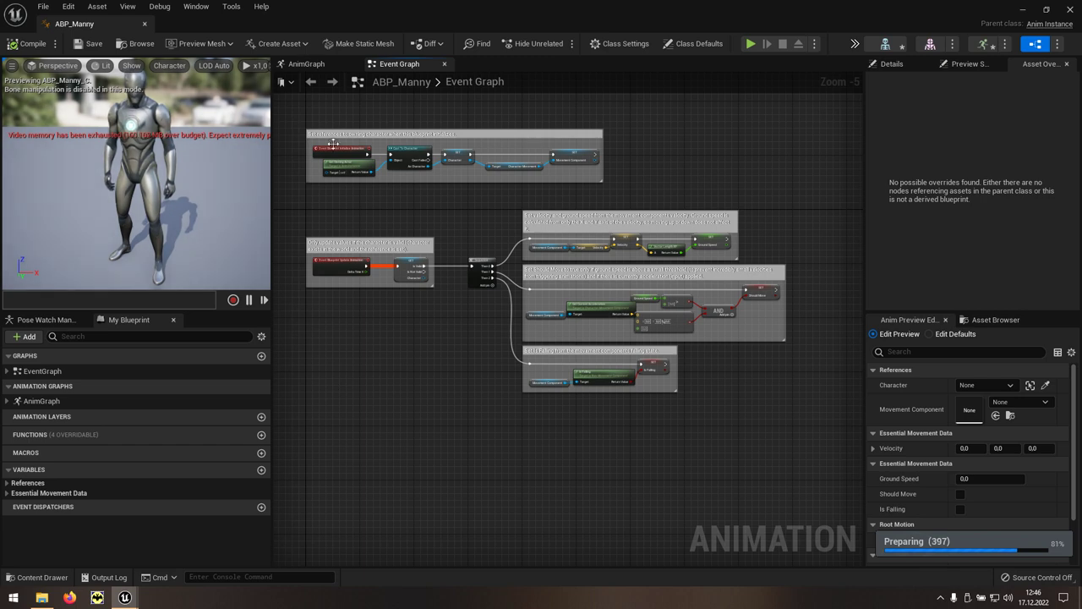
pyautogui.click(306, 68)
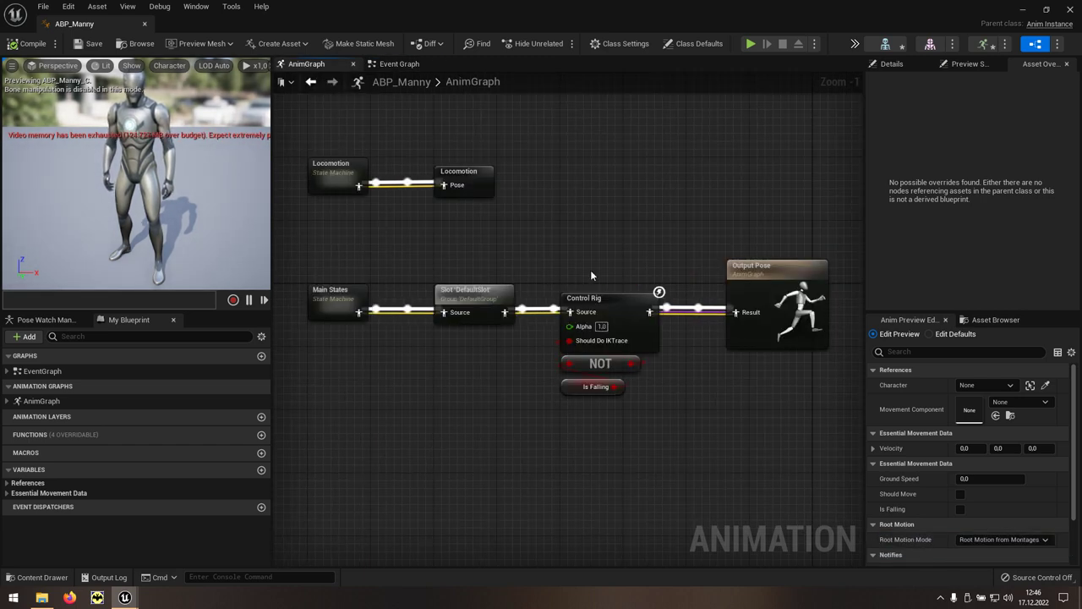
pyautogui.click(618, 298)
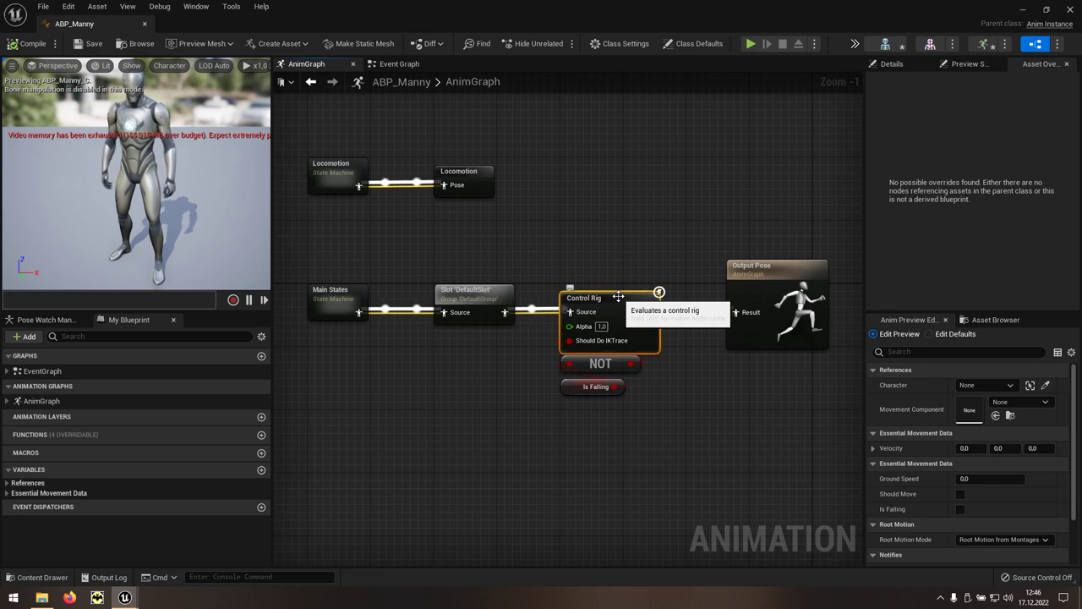
pyautogui.doubleClick(619, 298)
# Step: Set the Full Body IK root bone to animation_root and close the control rig
pyautogui.moveTo(496, 445)
pyautogui.mouseDown(button='right')
pyautogui.moveTo(392, 377)
pyautogui.moveTo(425, 298)
pyautogui.mouseUp(button='right')
pyautogui.scroll(5, 497, 347)
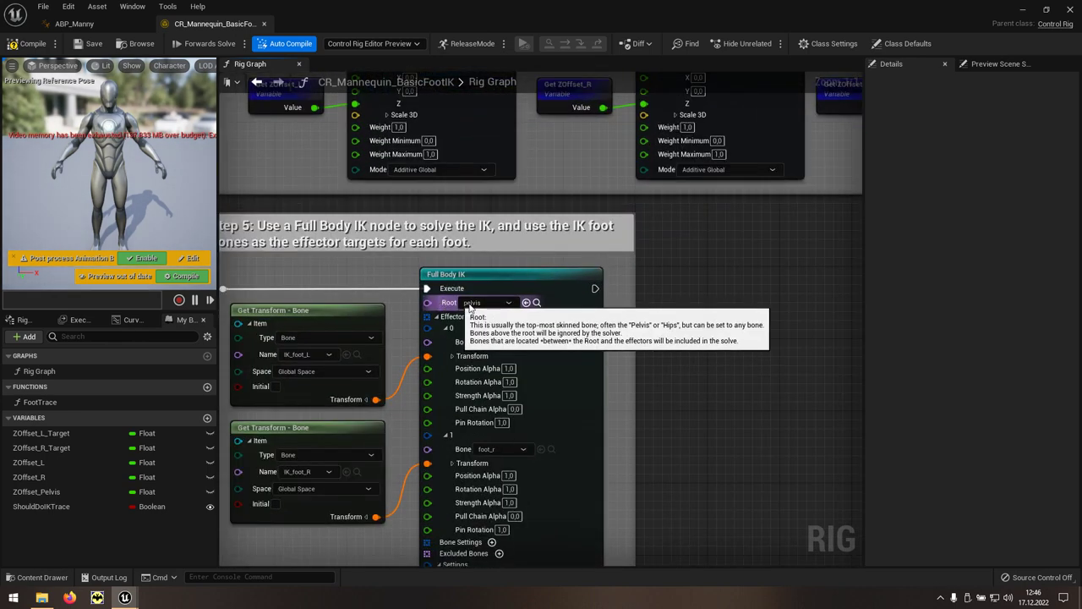
pyautogui.click(510, 303)
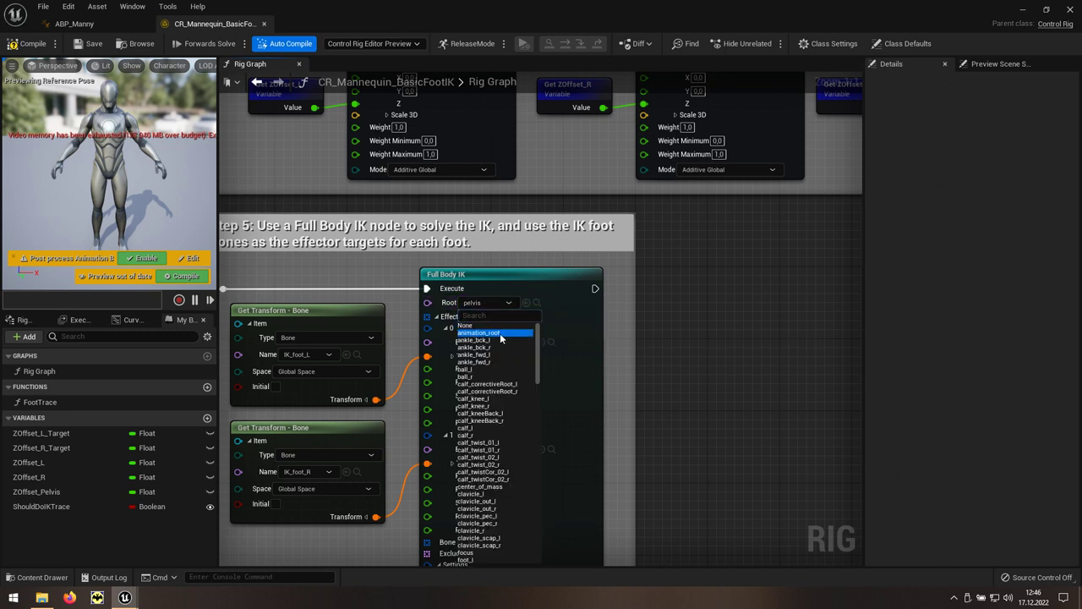
pyautogui.click(501, 335)
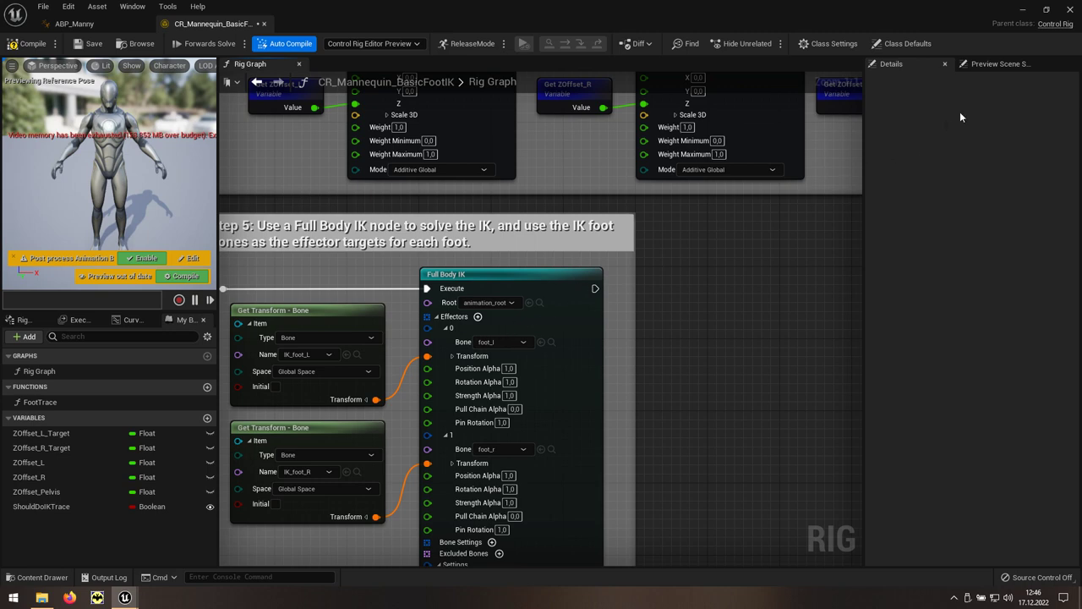
pyautogui.click(1070, 10)
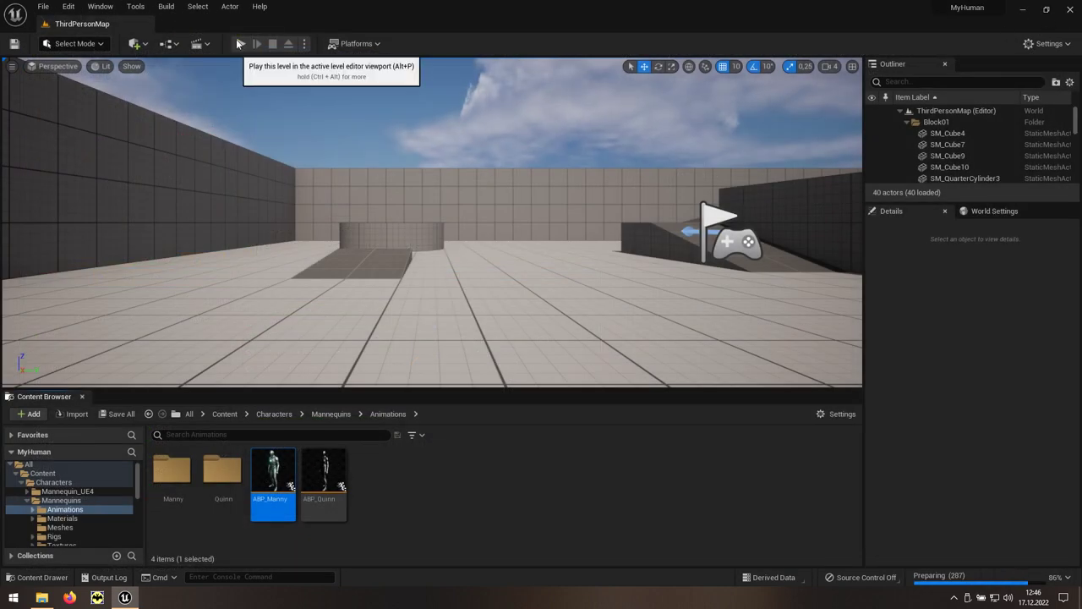
pyautogui.click(240, 48)
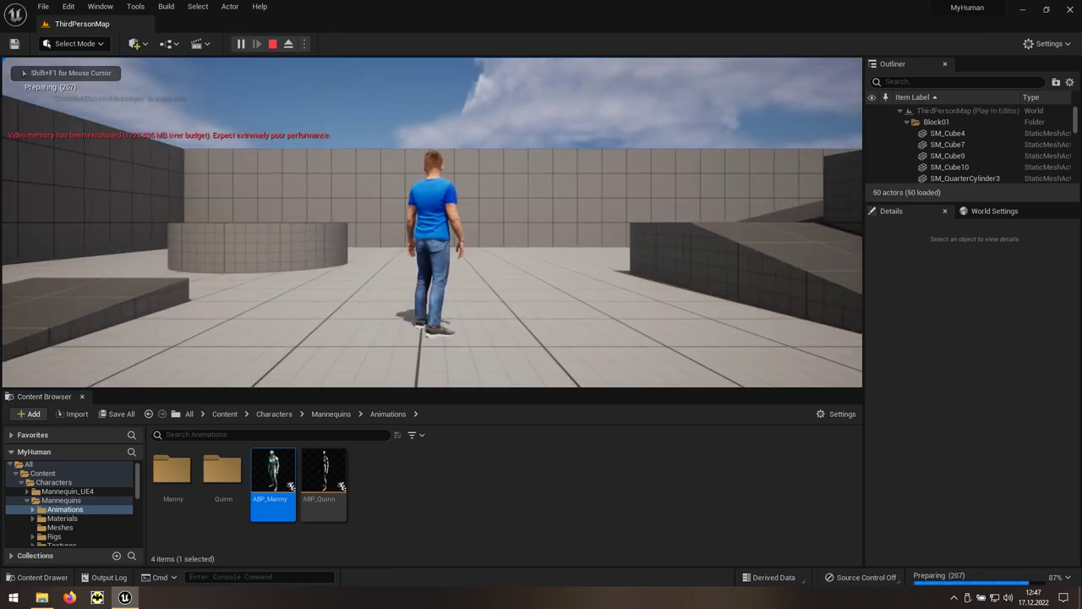
pyautogui.press('space')
pyautogui.press('a')
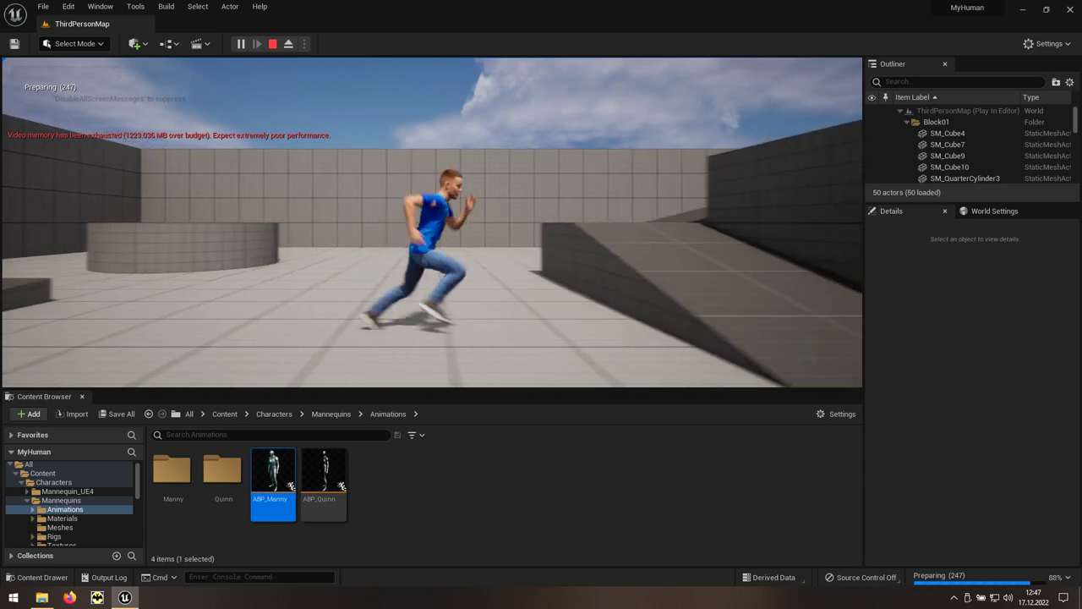
pyautogui.press('s')
pyautogui.press('a')
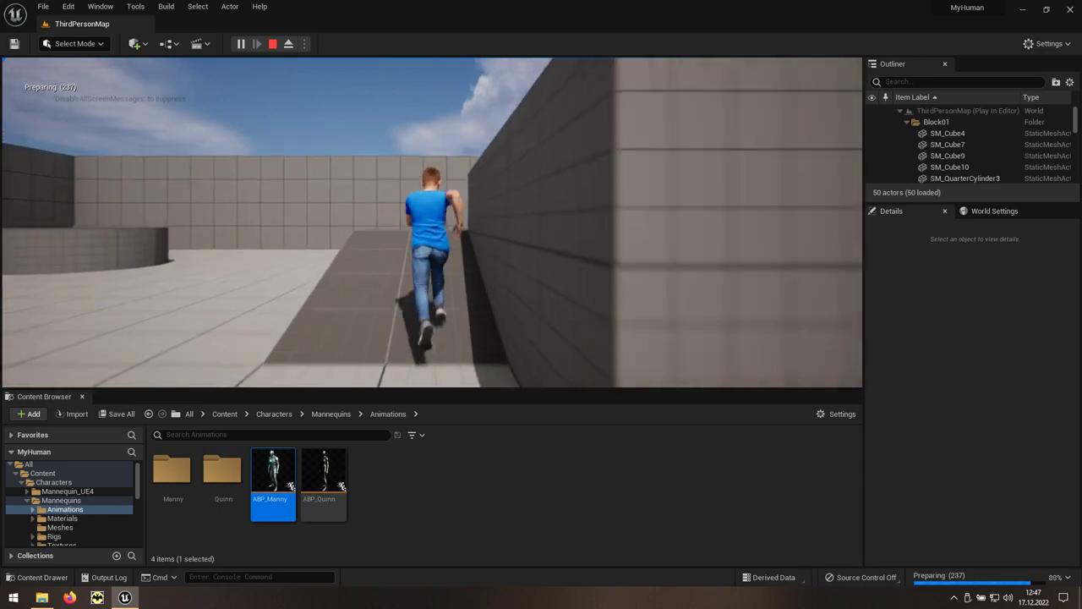
pyautogui.press('a')
pyautogui.press('s')
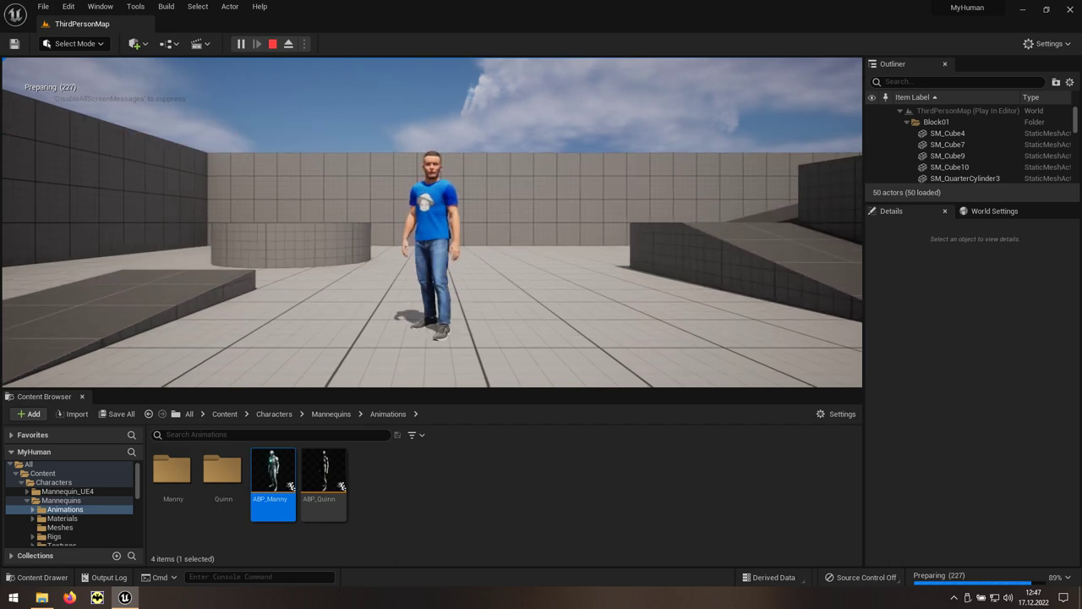
pyautogui.press('Escape')
pyautogui.moveTo(590, 287); pyautogui.dragTo(589, 286, button='right')
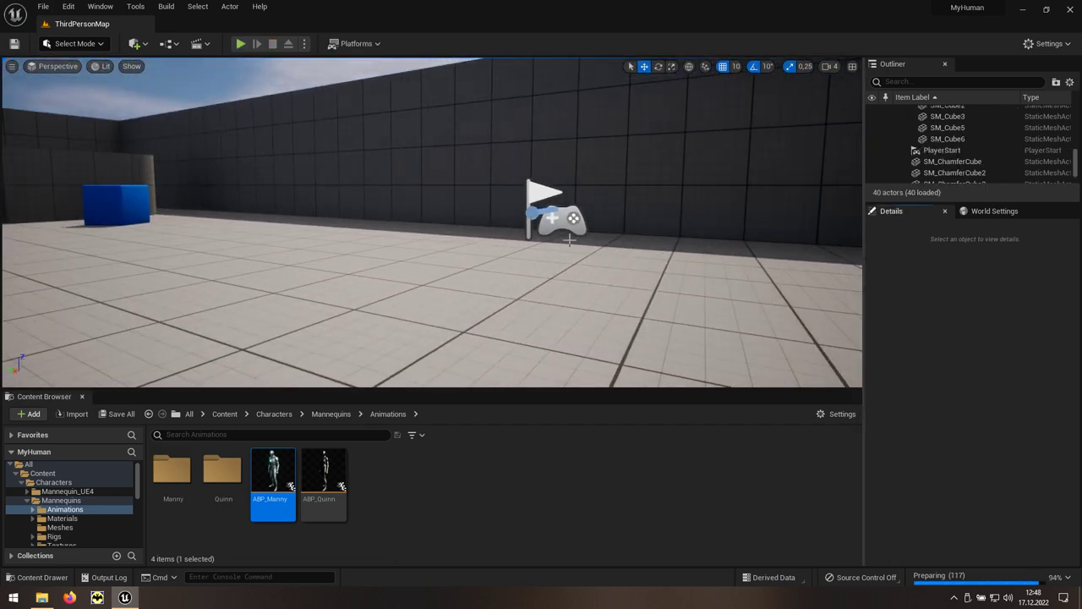
# Step: Copy the PlayerStart's location, then delete the PlayerStart
pyautogui.click(554, 218)
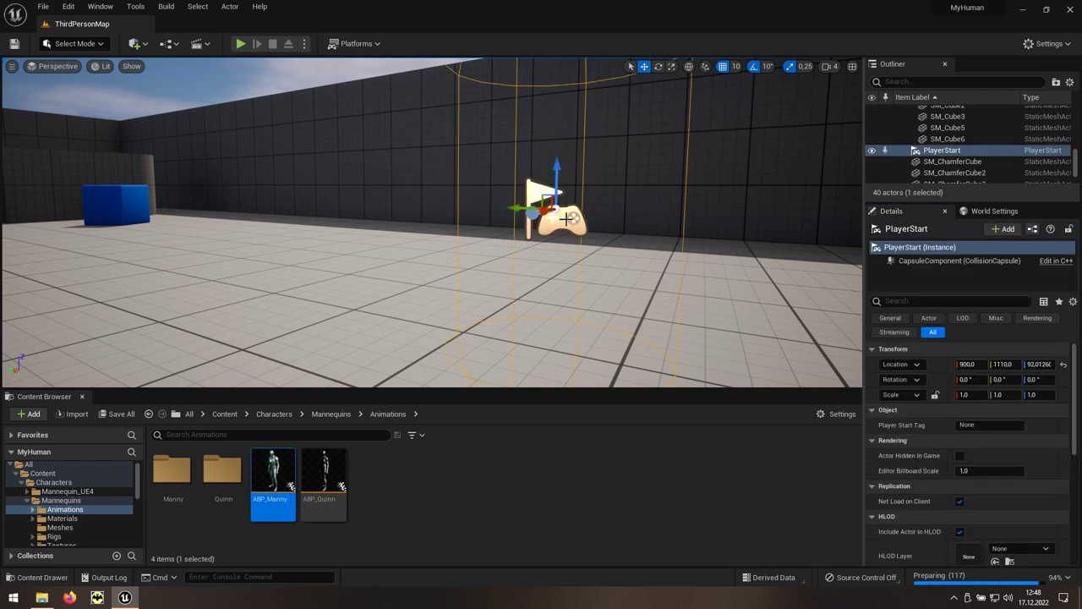
pyautogui.rightClick(938, 368)
pyautogui.click(952, 378)
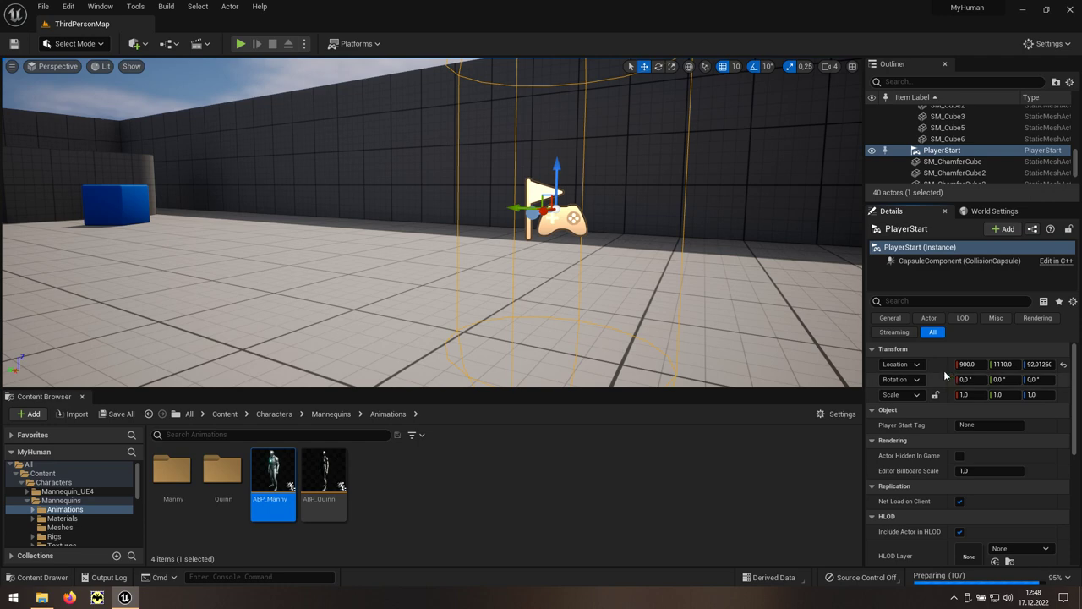
pyautogui.press('Delete')
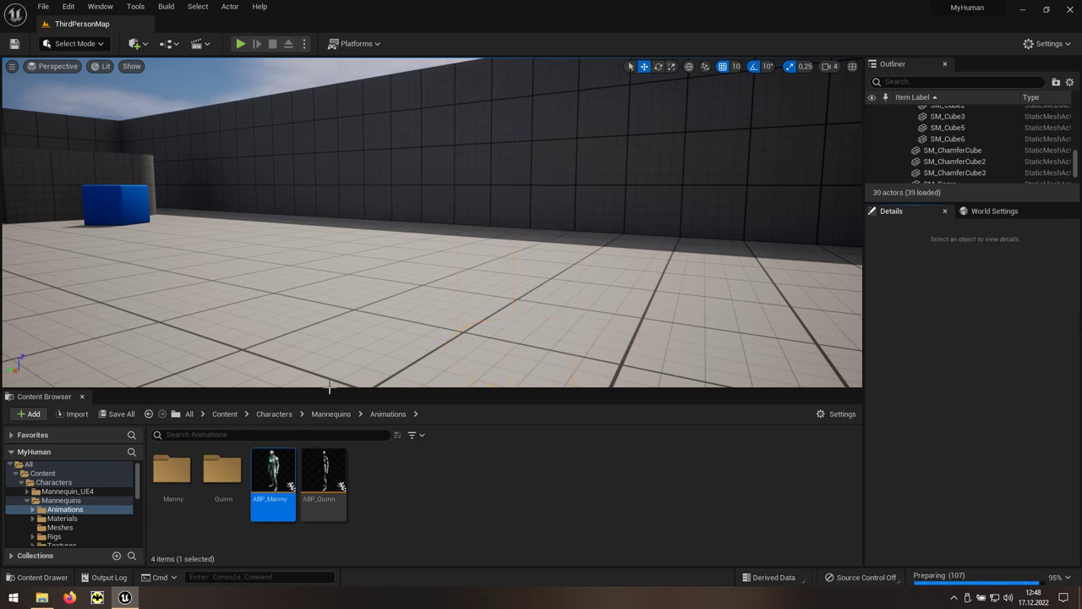
# Step: Drag BP_ThirdPersonCharacter from Content/ThirdPerson/Blueprints into the level
pyautogui.click(222, 415)
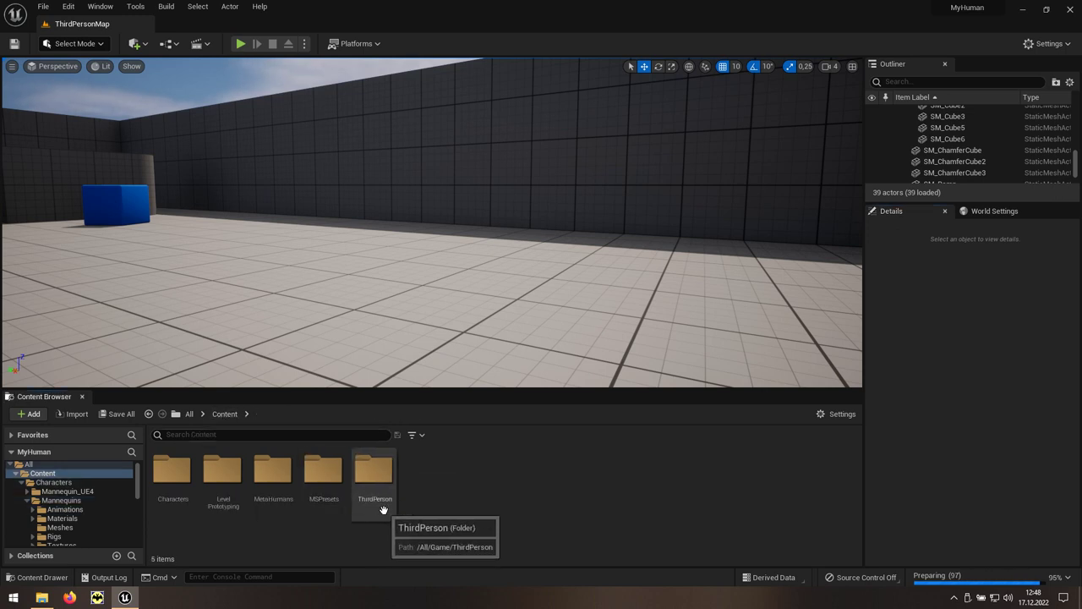
pyautogui.doubleClick(374, 474)
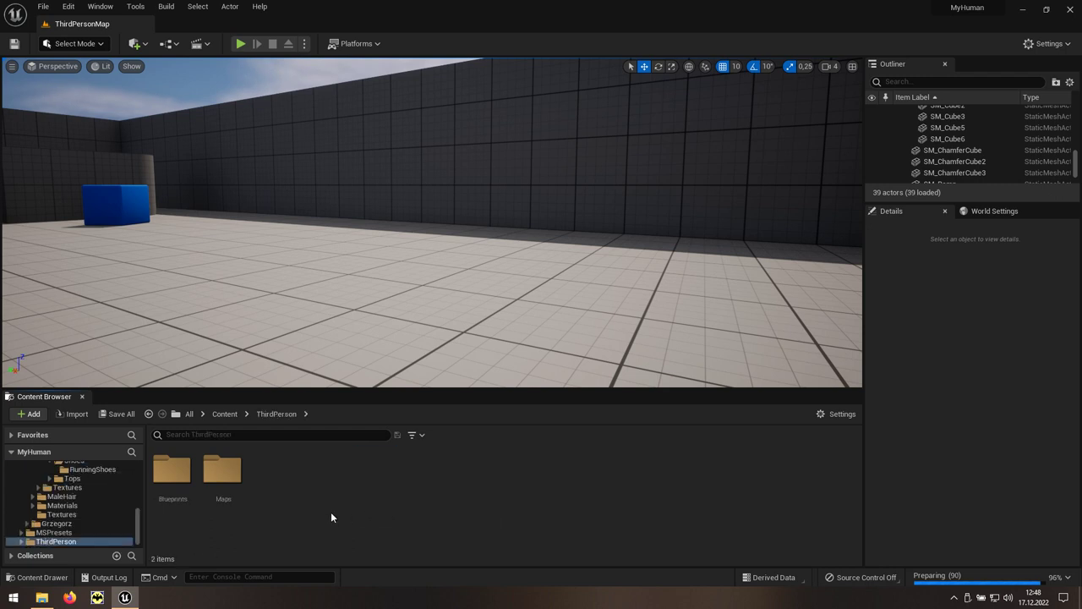
pyautogui.doubleClick(186, 506)
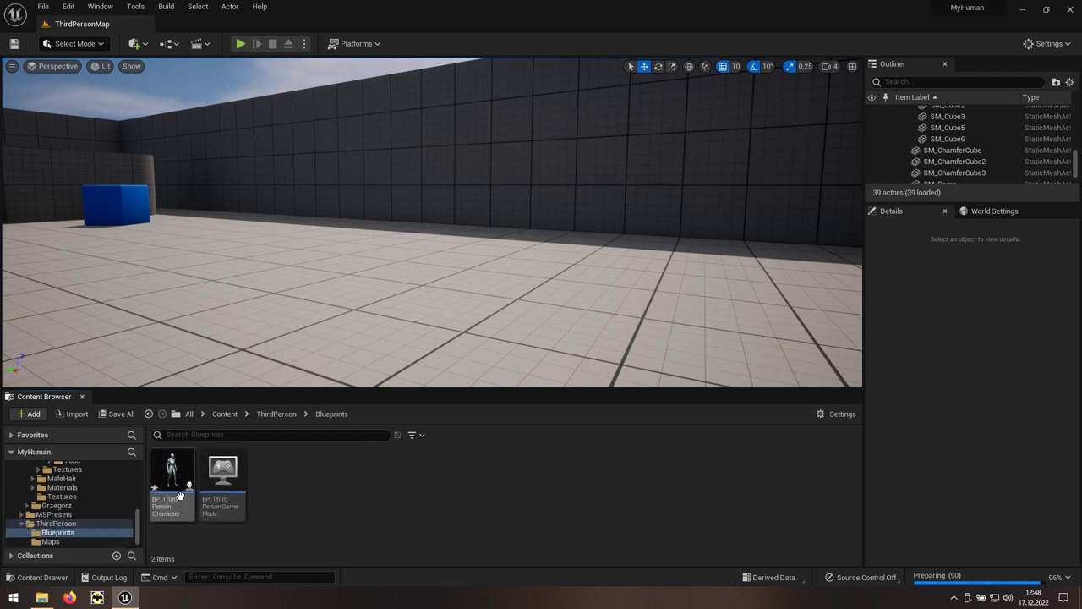
pyautogui.moveTo(179, 496)
pyautogui.mouseDown()
pyautogui.moveTo(487, 329)
pyautogui.moveTo(544, 314)
pyautogui.mouseUp()
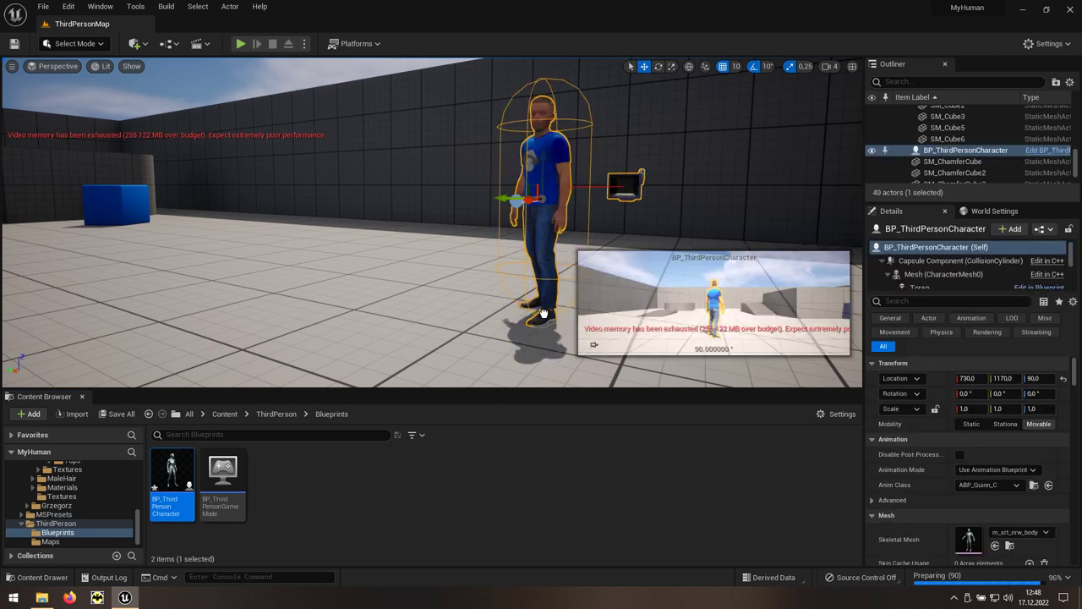
# Step: Paste the PlayerStart location onto the character and set Auto Possess Player to Player 0
pyautogui.rightClick(937, 378)
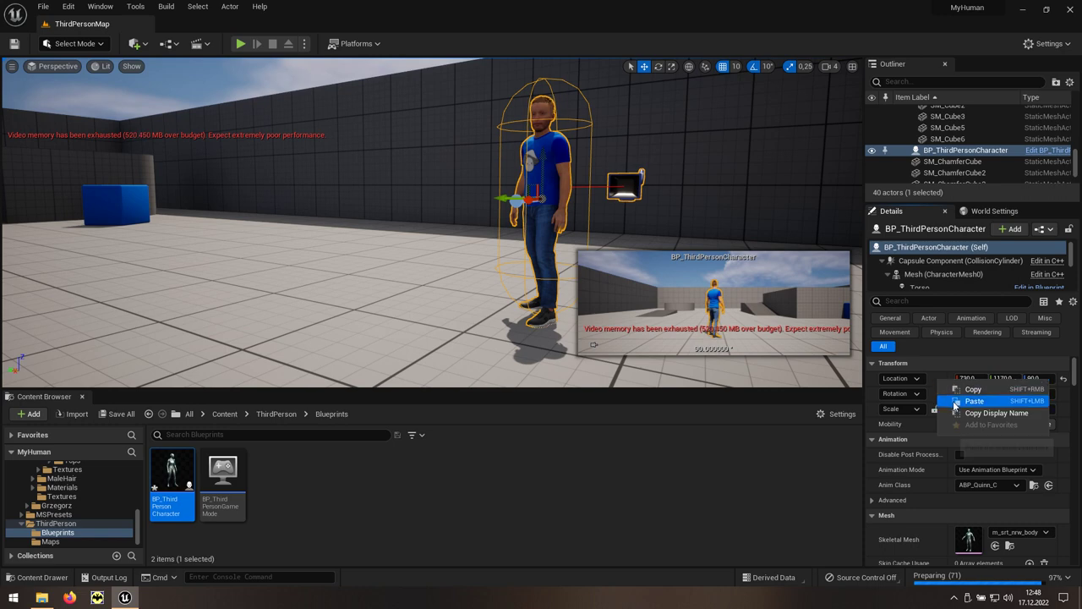
pyautogui.click(974, 401)
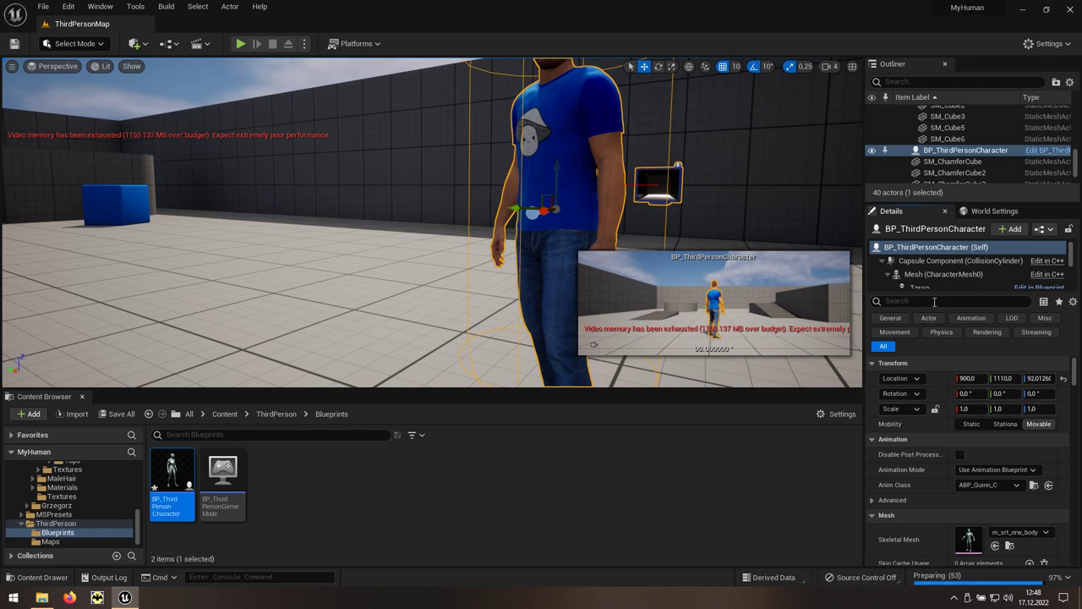
pyautogui.write('player')
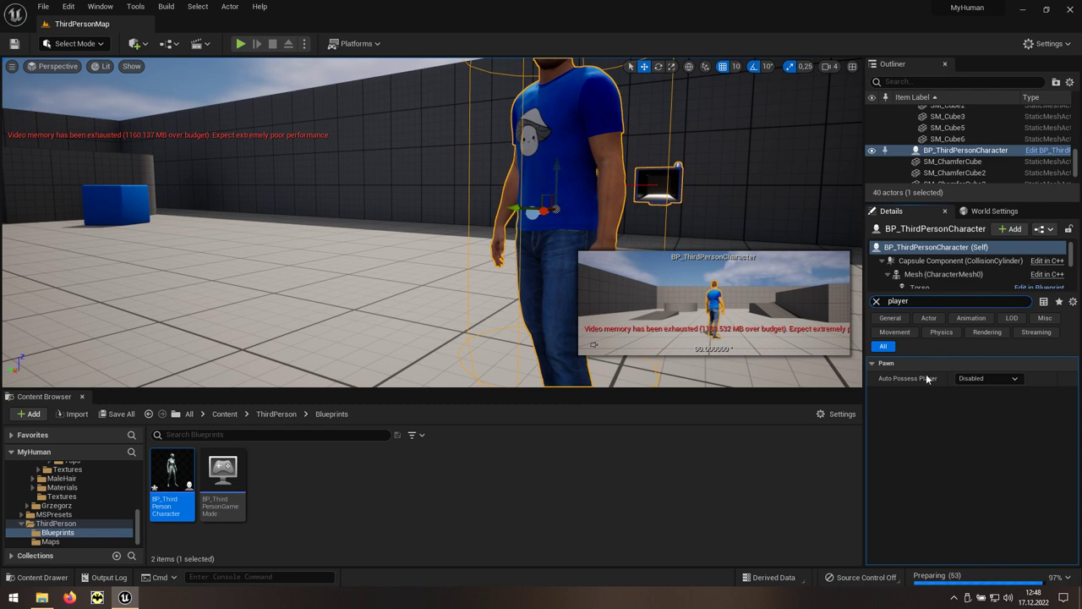
pyautogui.click(986, 381)
pyautogui.click(979, 400)
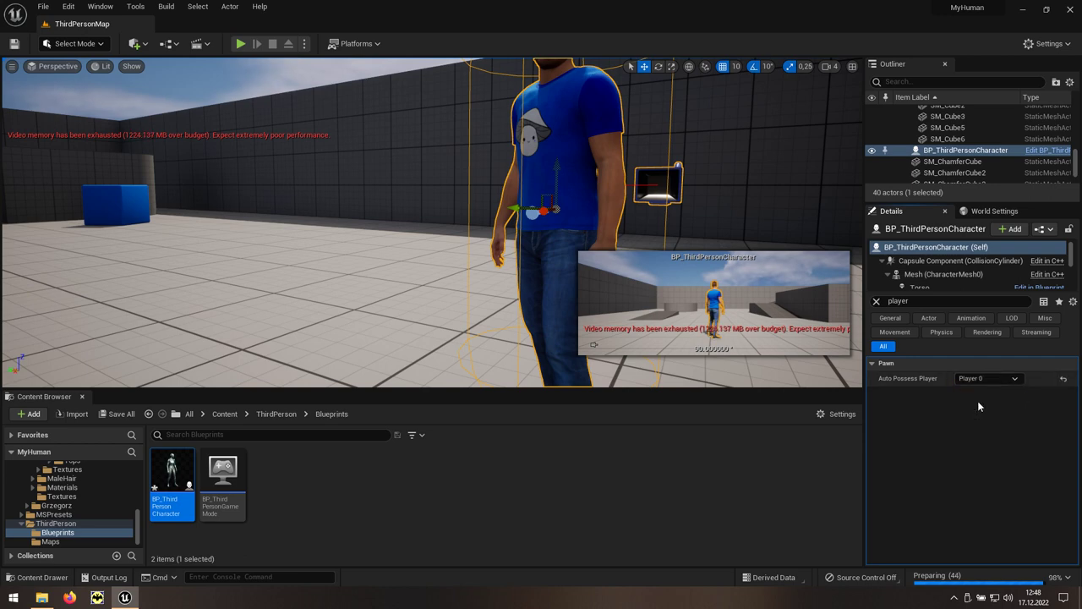
pyautogui.moveTo(594, 344); pyautogui.dragTo(593, 344, button='right')
pyautogui.moveTo(454, 108); pyautogui.dragTo(454, 109, button='right')
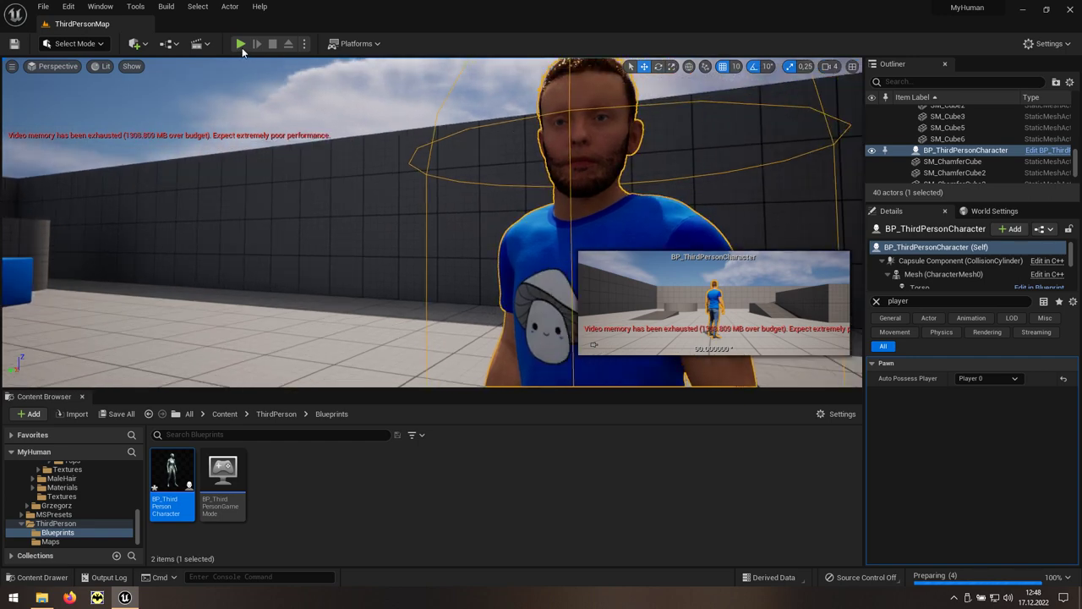
# Step: Play the level and run the MetaHuman right, back and forward with D, S, W
pyautogui.click(242, 48)
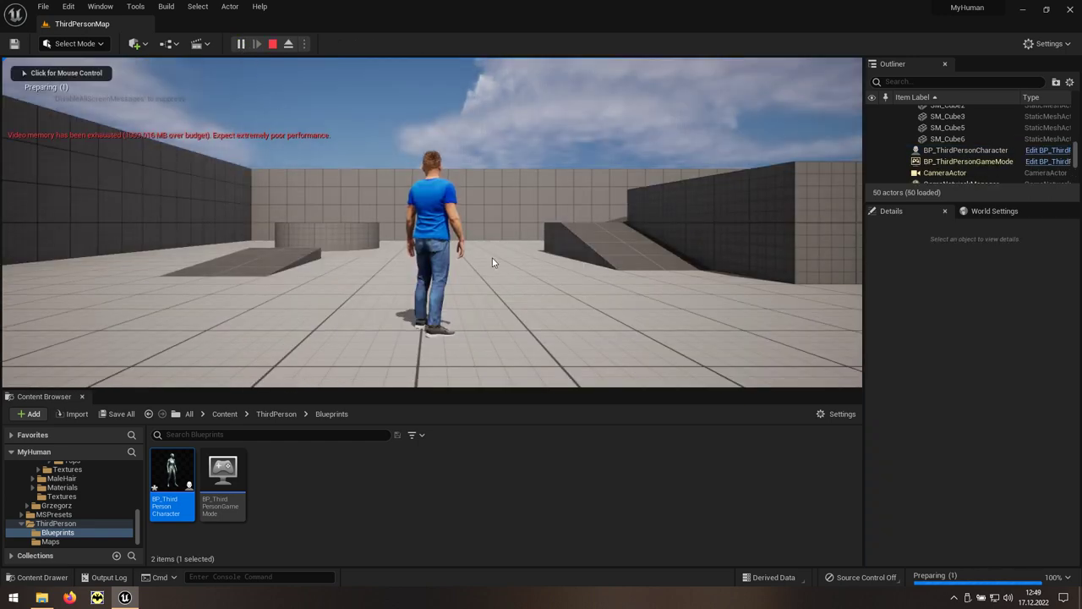
pyautogui.click(493, 259)
pyautogui.press('d')
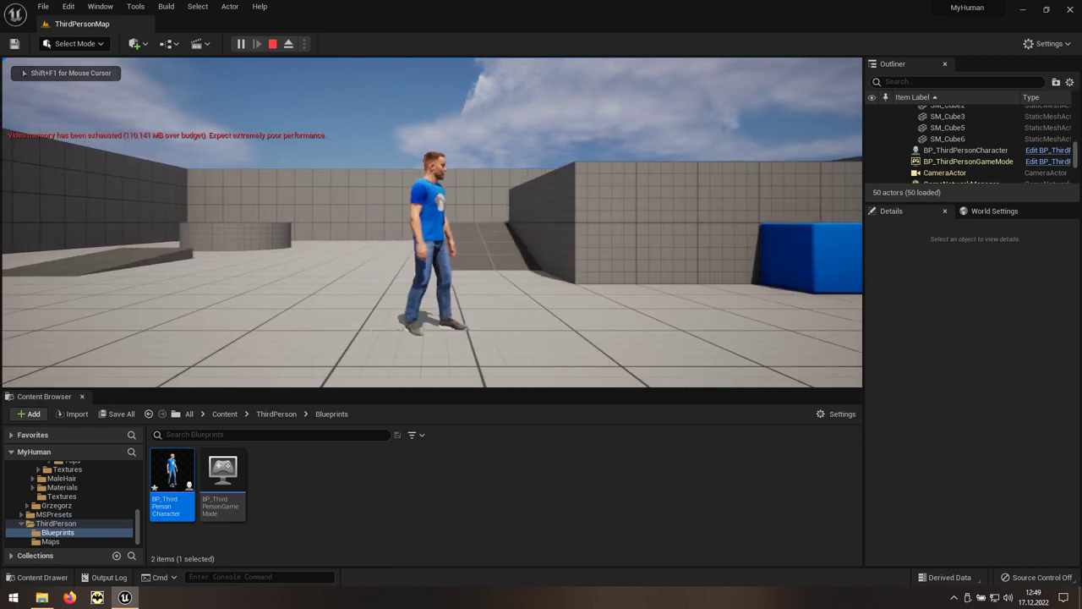
pyautogui.press('s')
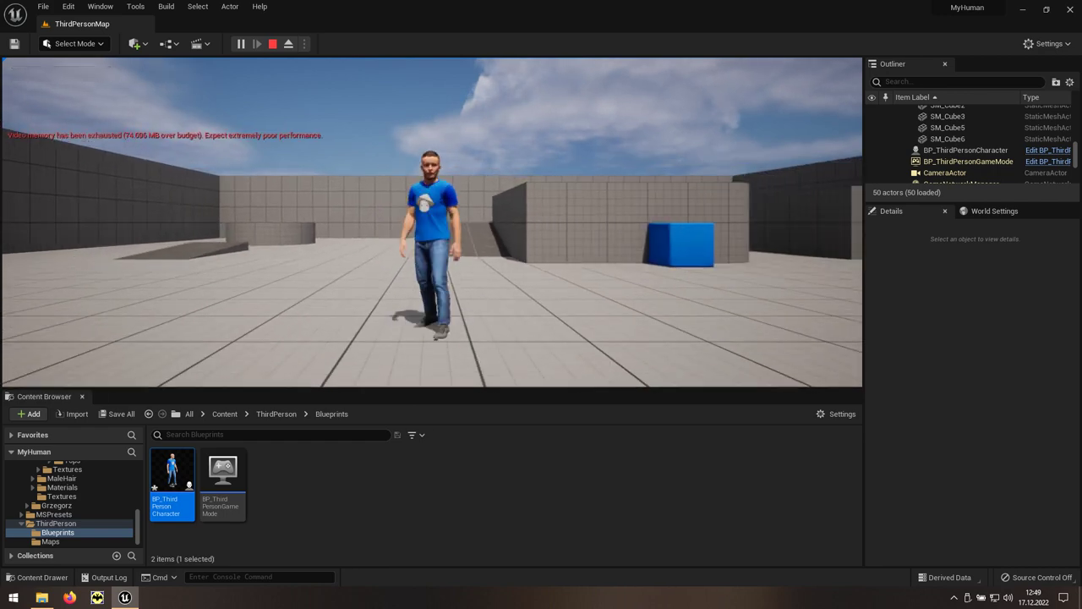
pyautogui.press('w')
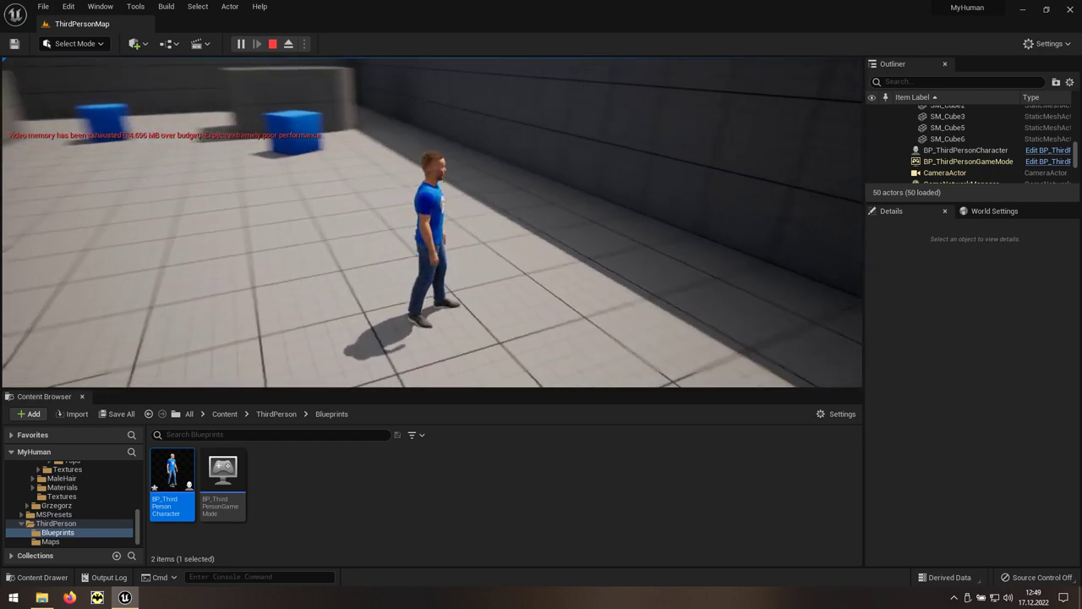